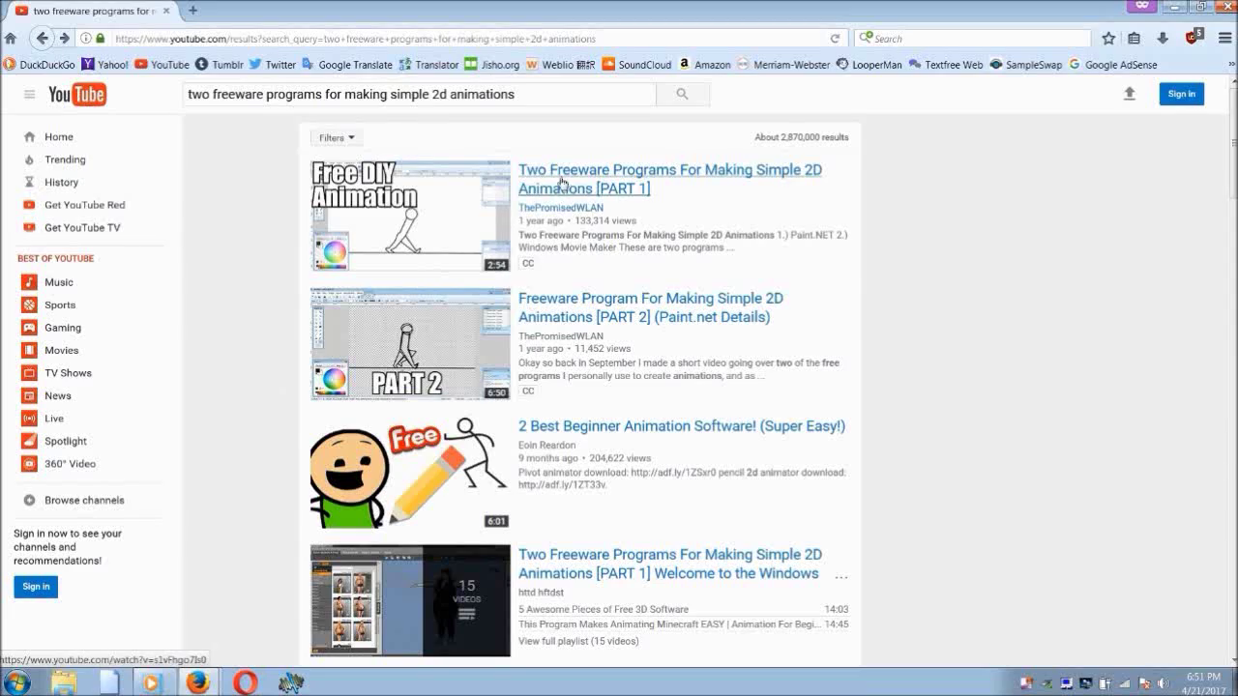
Open the video "Two Freeware Programs For Making Simple 2D Animations [PART 1]" and pause it
left_click(561, 182)
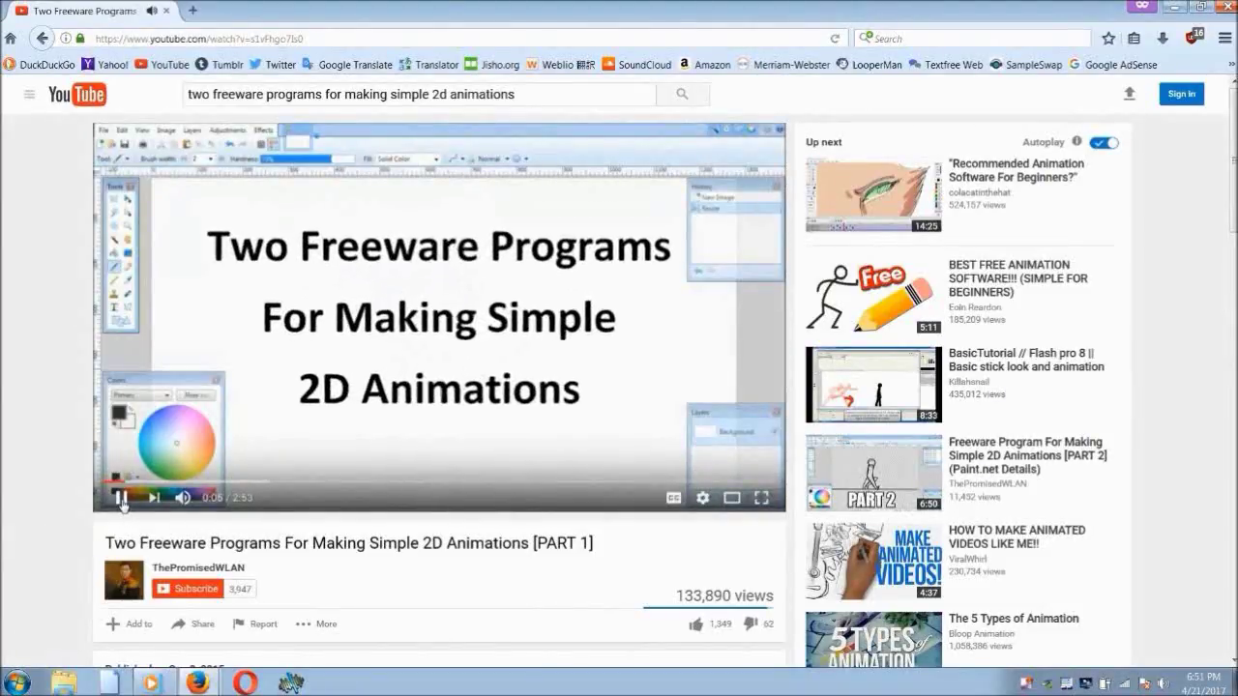
left_click(121, 497)
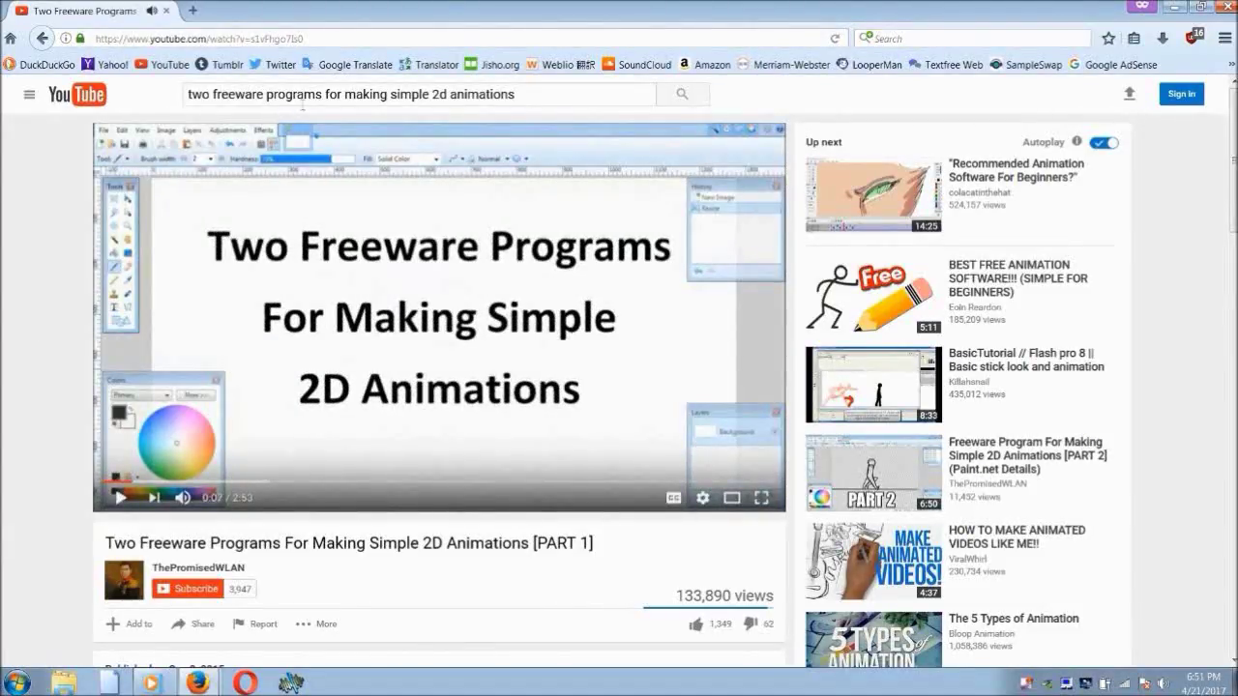
Replace the video search query with "how to downlown paint.net" and run the search
left_click_drag(521, 88, 186, 94)
type("h")
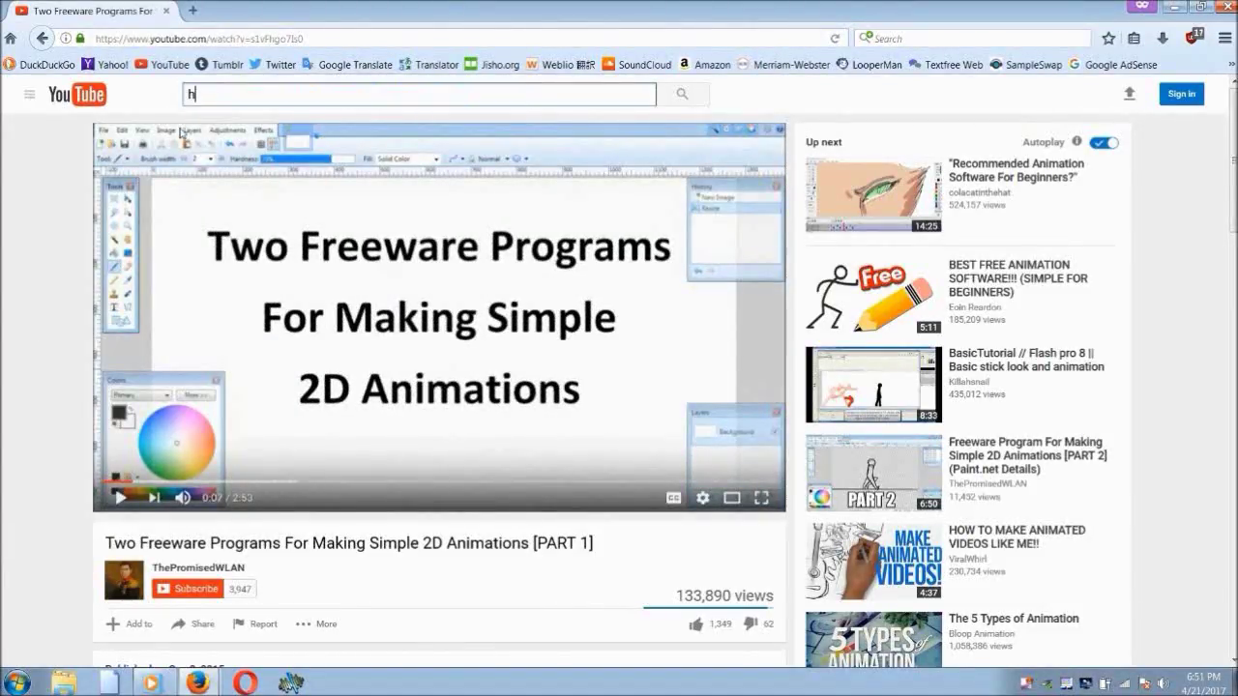
type("ow to downlo")
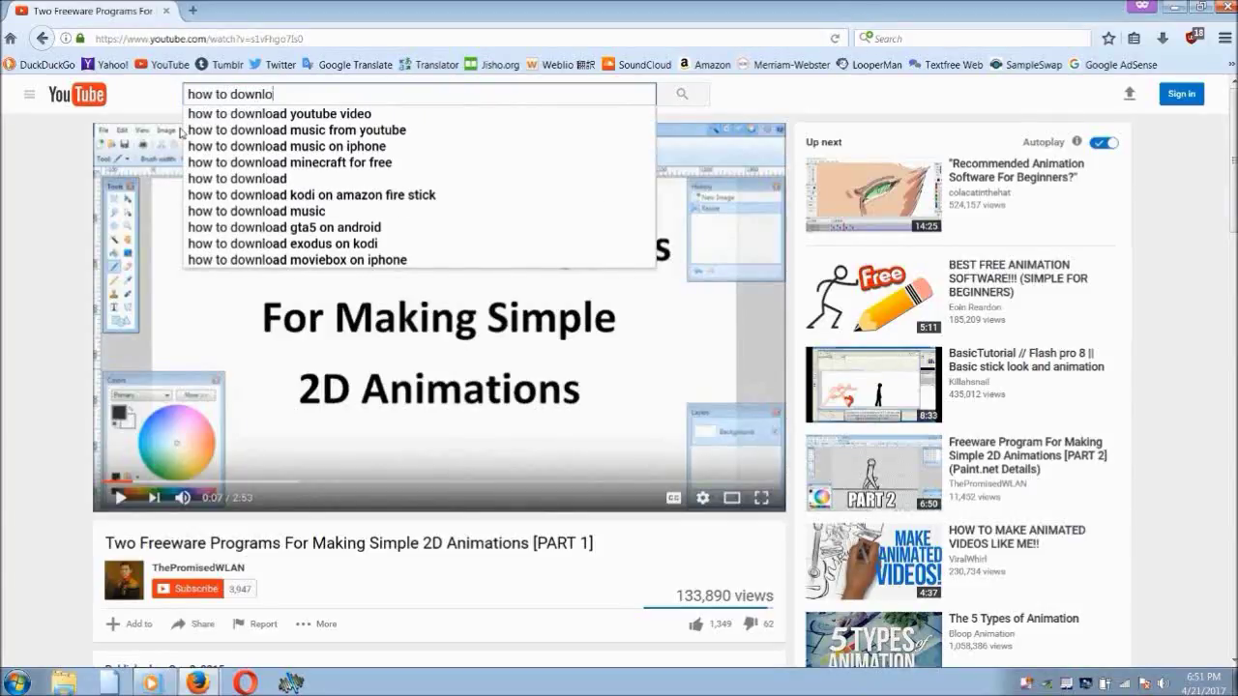
type("wn paint.net")
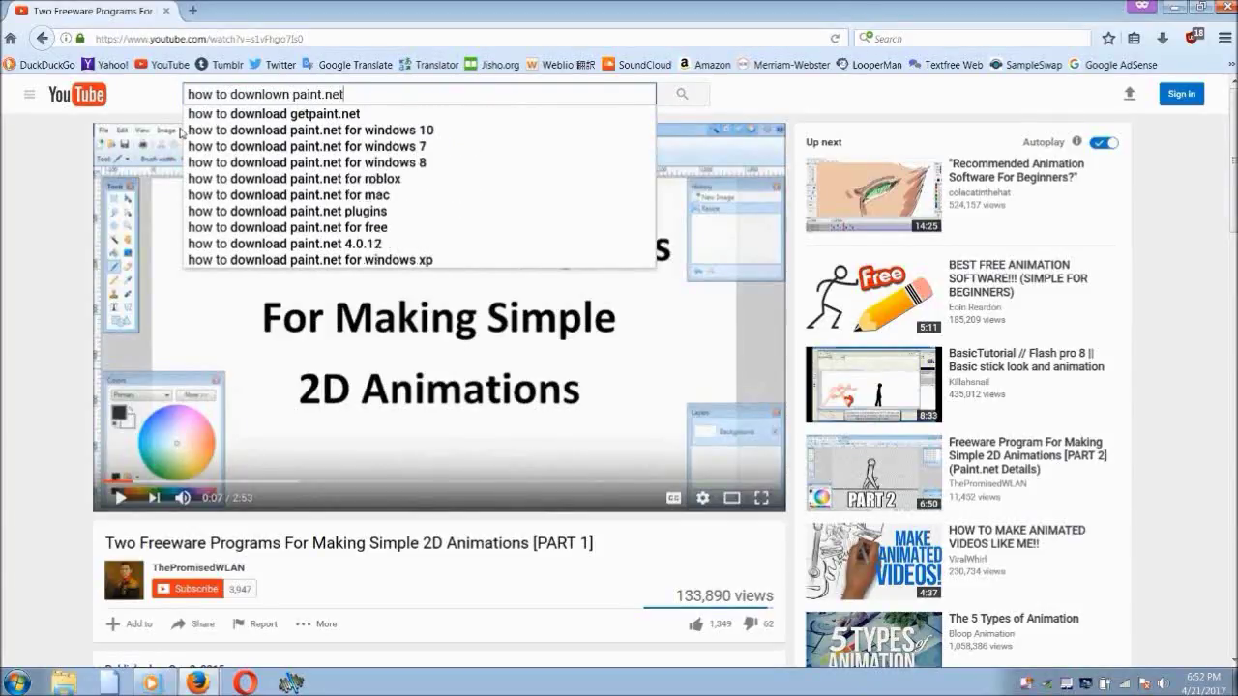
key("Return")
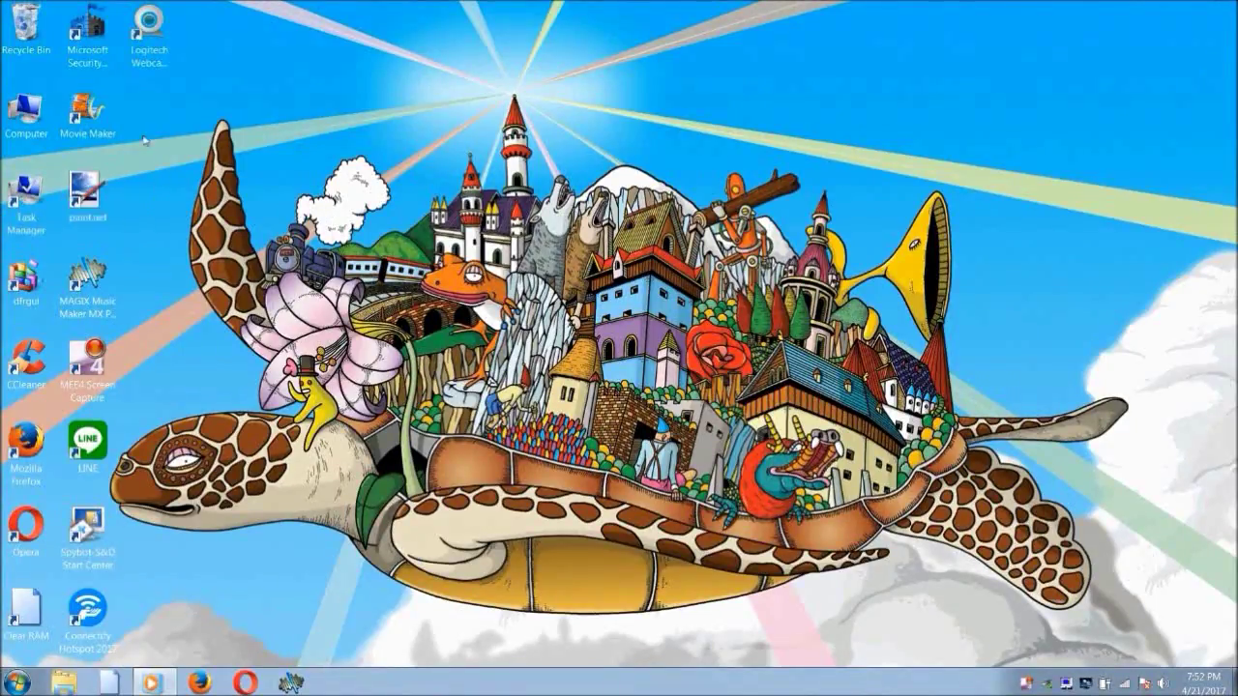
Launch paint.net from its desktop shortcut
right_click(87, 188)
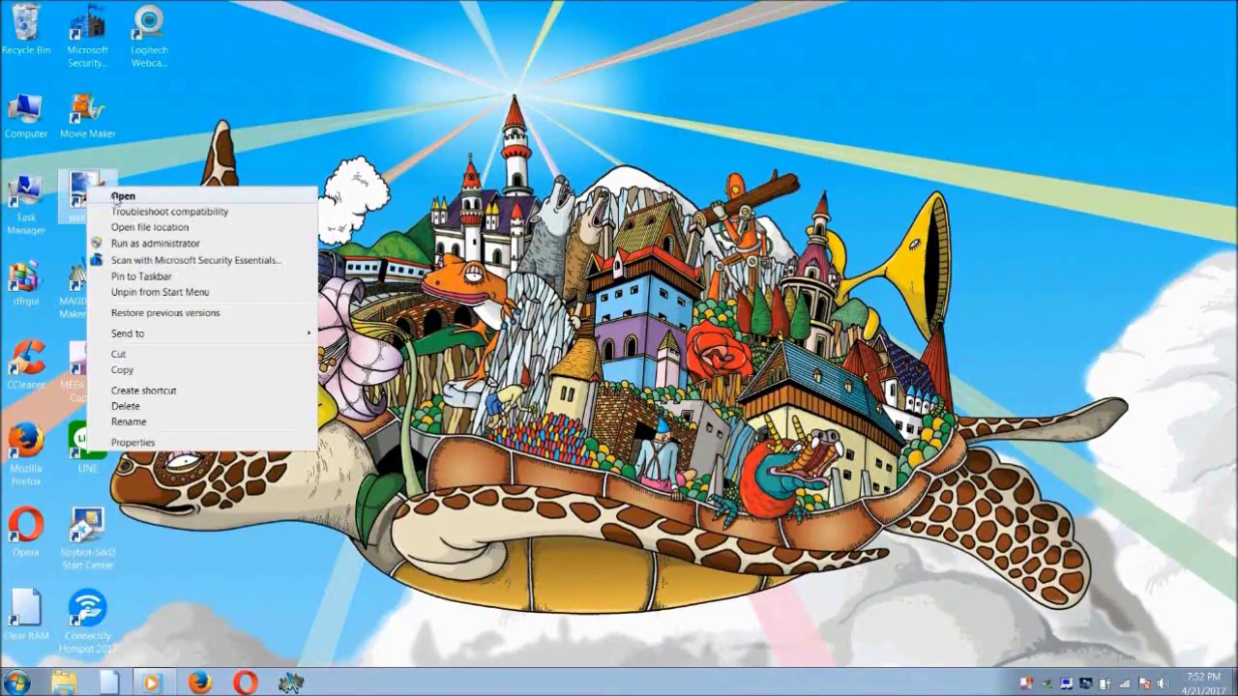
left_click(161, 159)
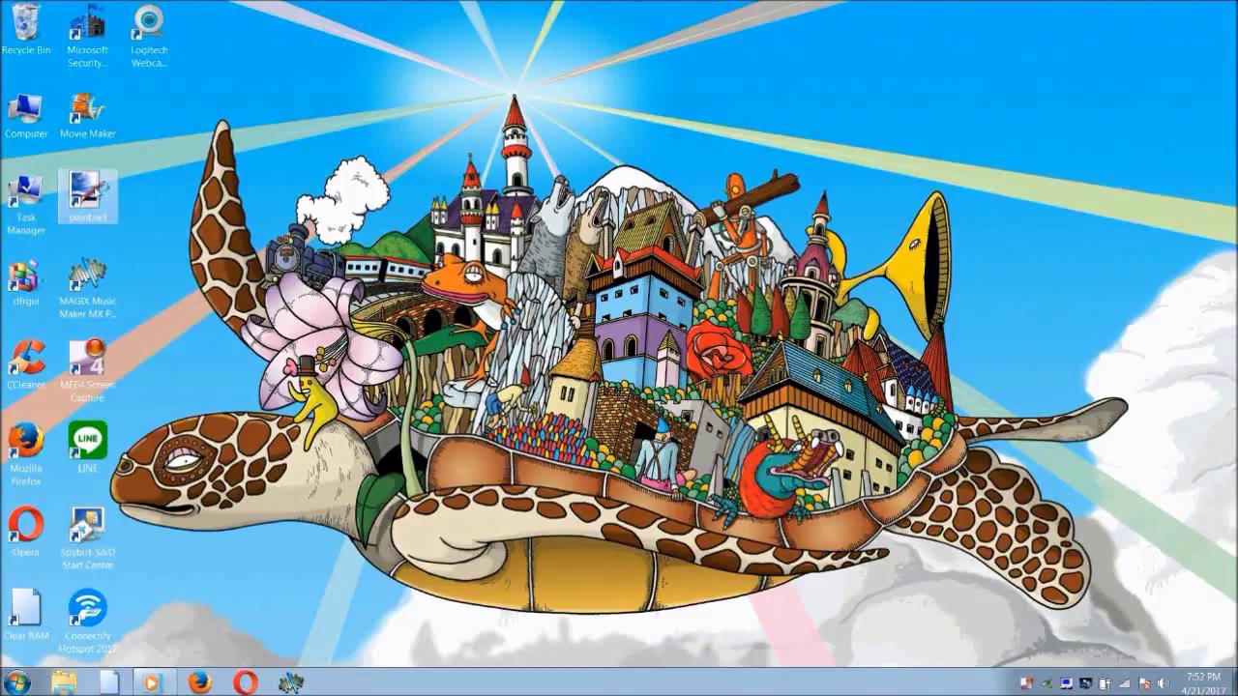
double_click(89, 196)
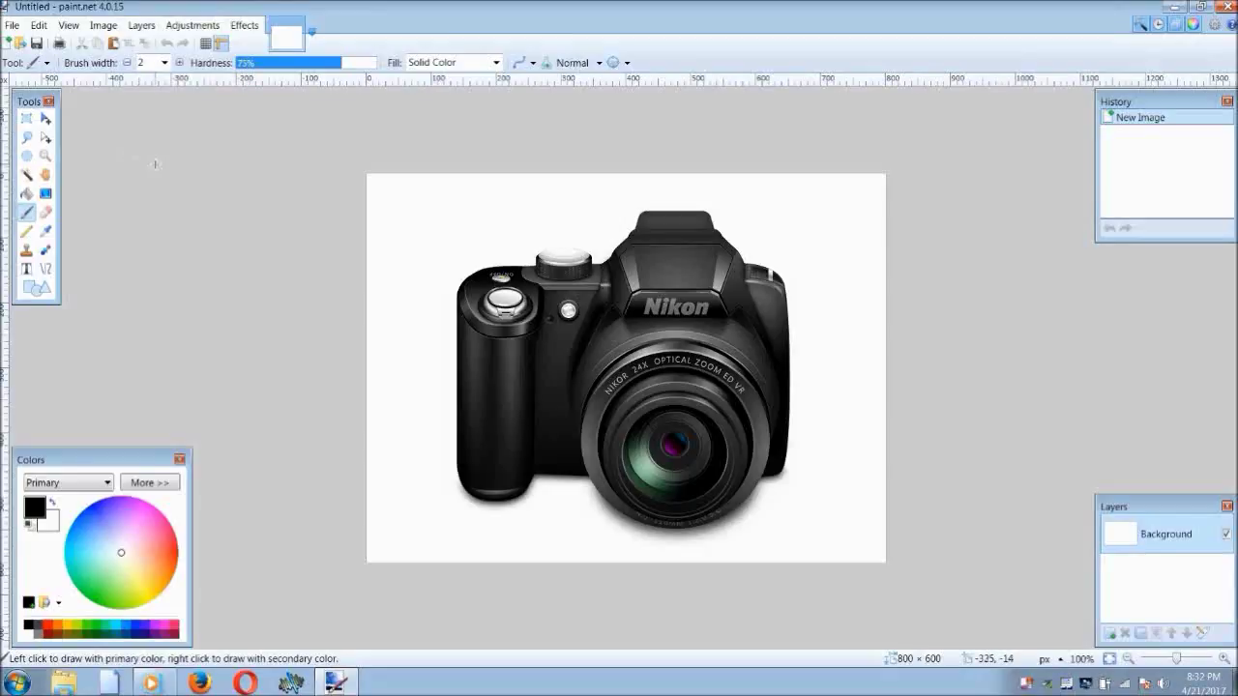
Open the THUMB image from the "how to transp" pictures folder
left_click(11, 26)
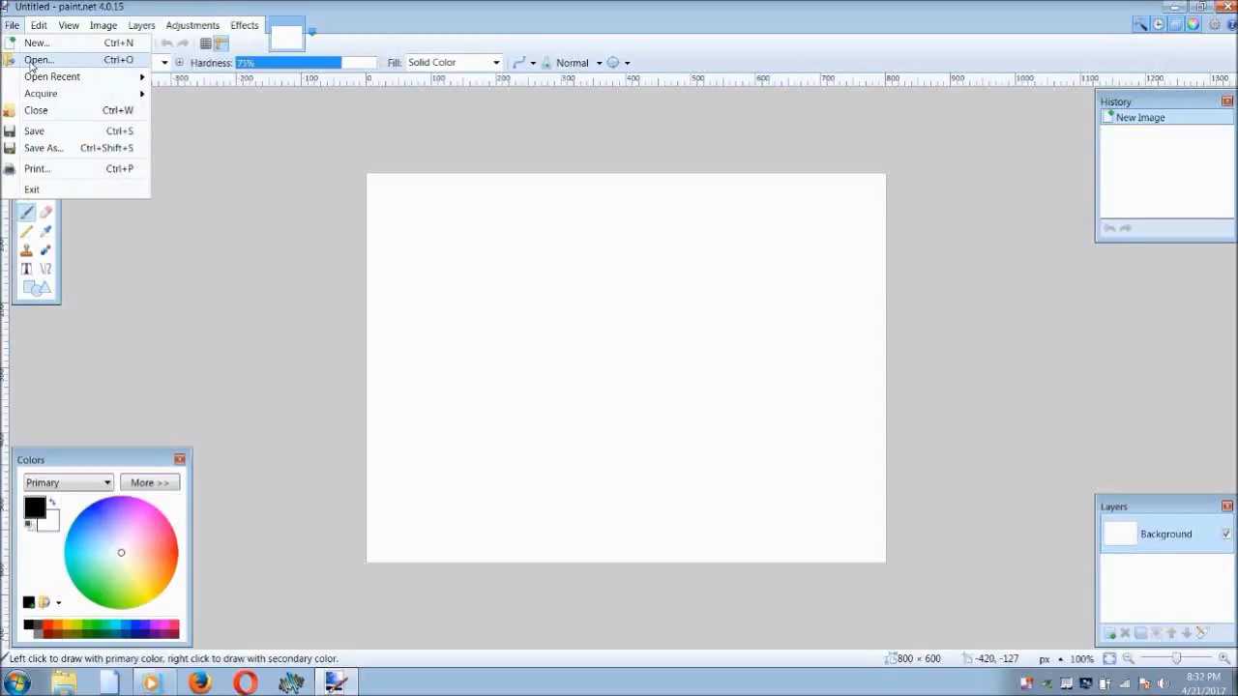
left_click(35, 60)
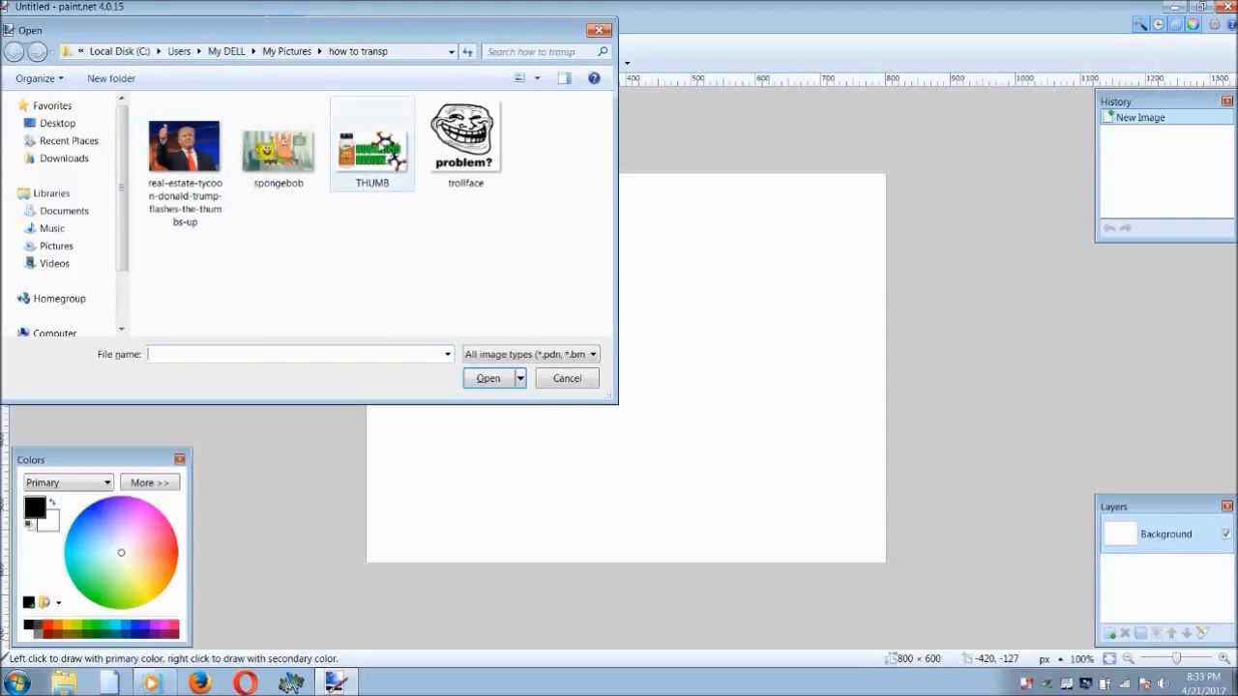
left_click(380, 145)
left_click(488, 378)
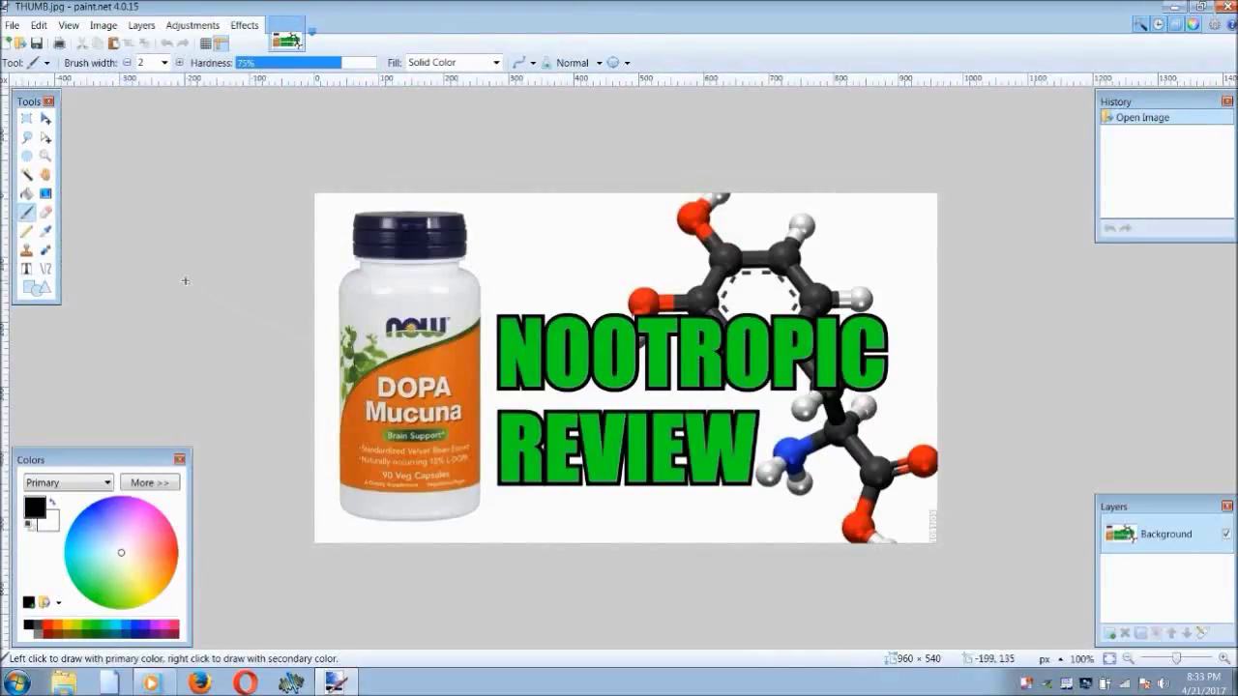
Try erasing the white area right of the molecule with the Magic Wand at 50% tolerance, and undo the erase
left_click(26, 177)
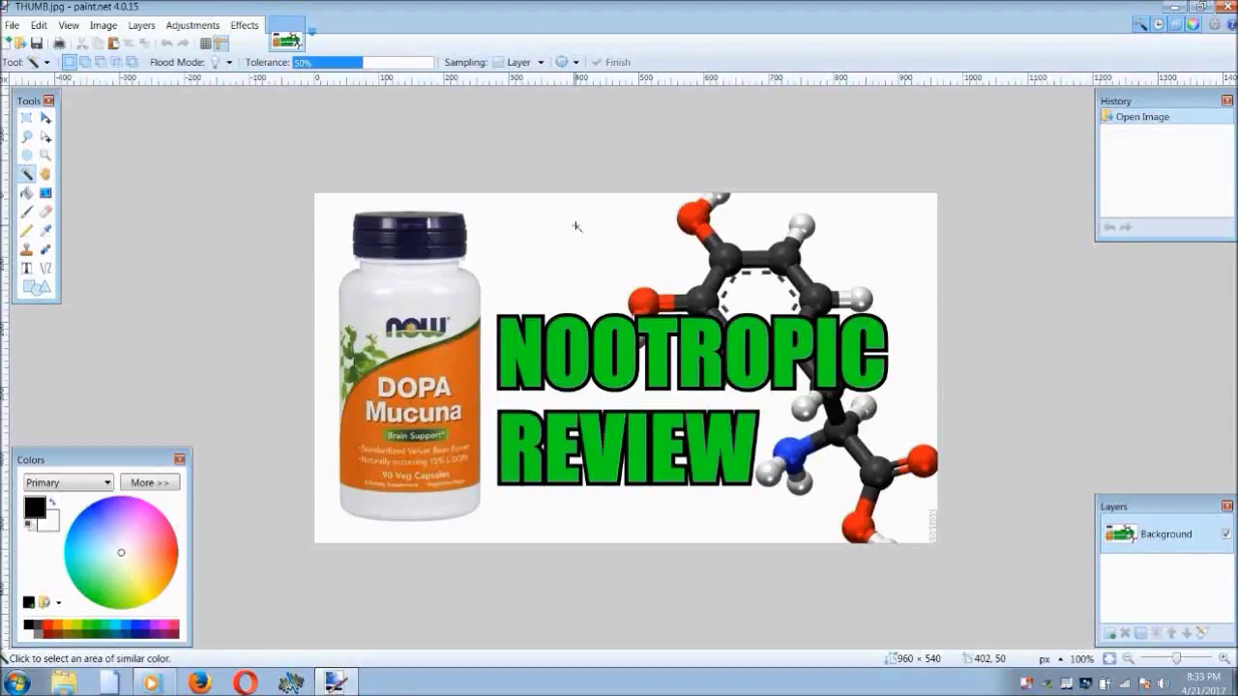
left_click(874, 229)
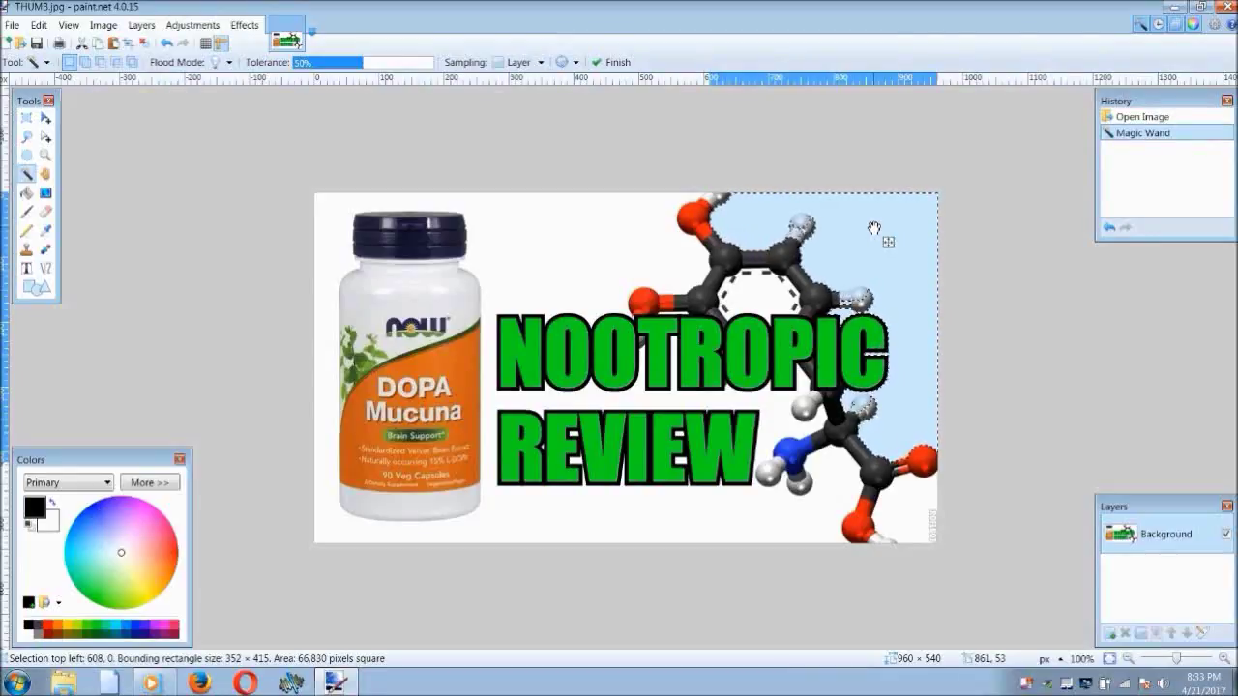
key("Delete")
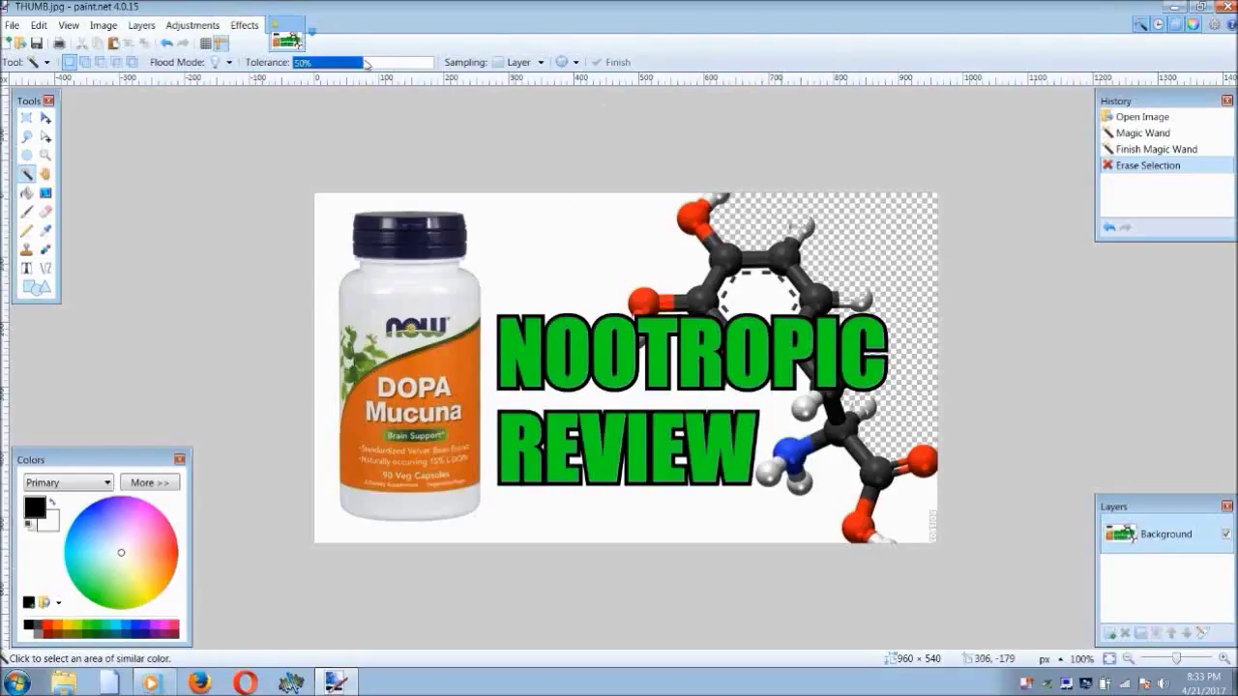
left_click(167, 42)
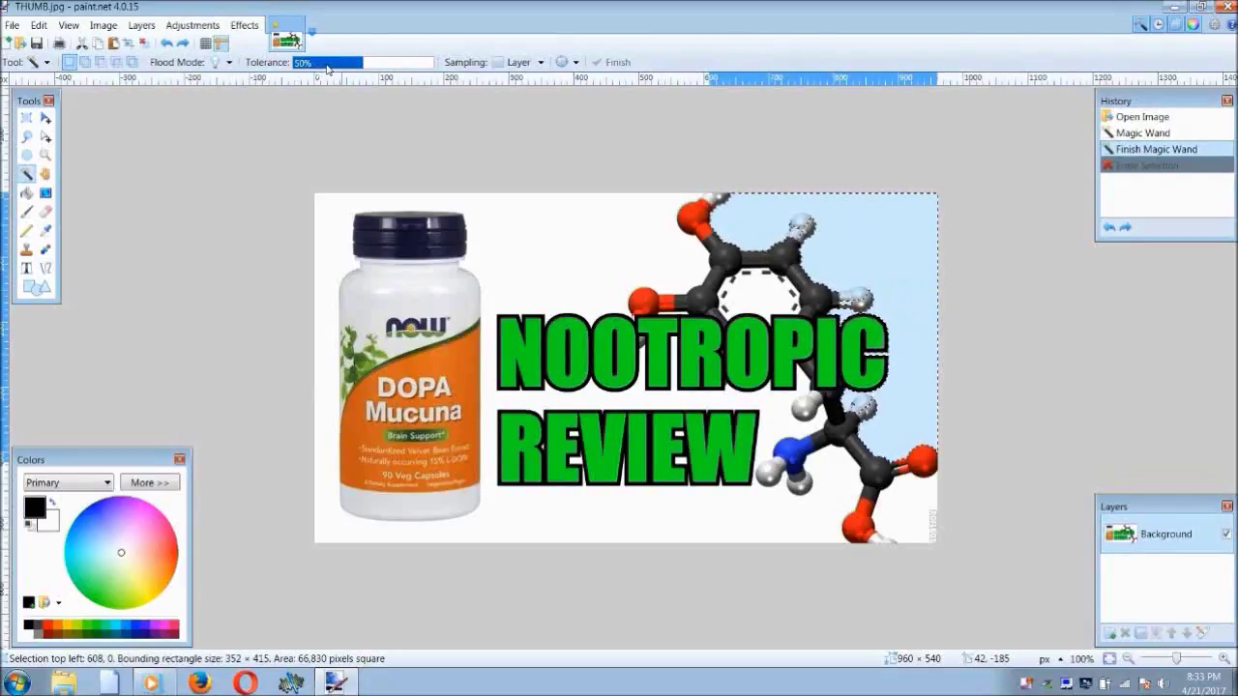
Set the Magic Wand tolerance to 51% and erase the selected white area right of the molecule
left_click_drag(319, 71, 365, 66)
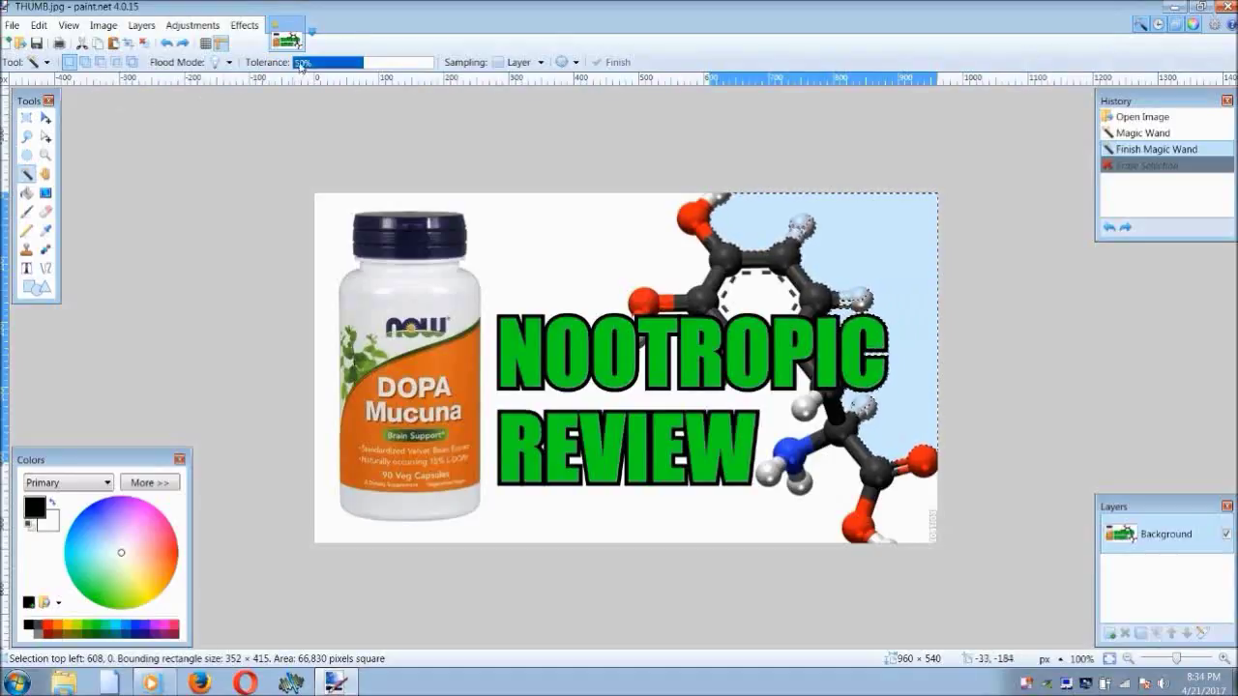
left_click_drag(360, 64, 363, 62)
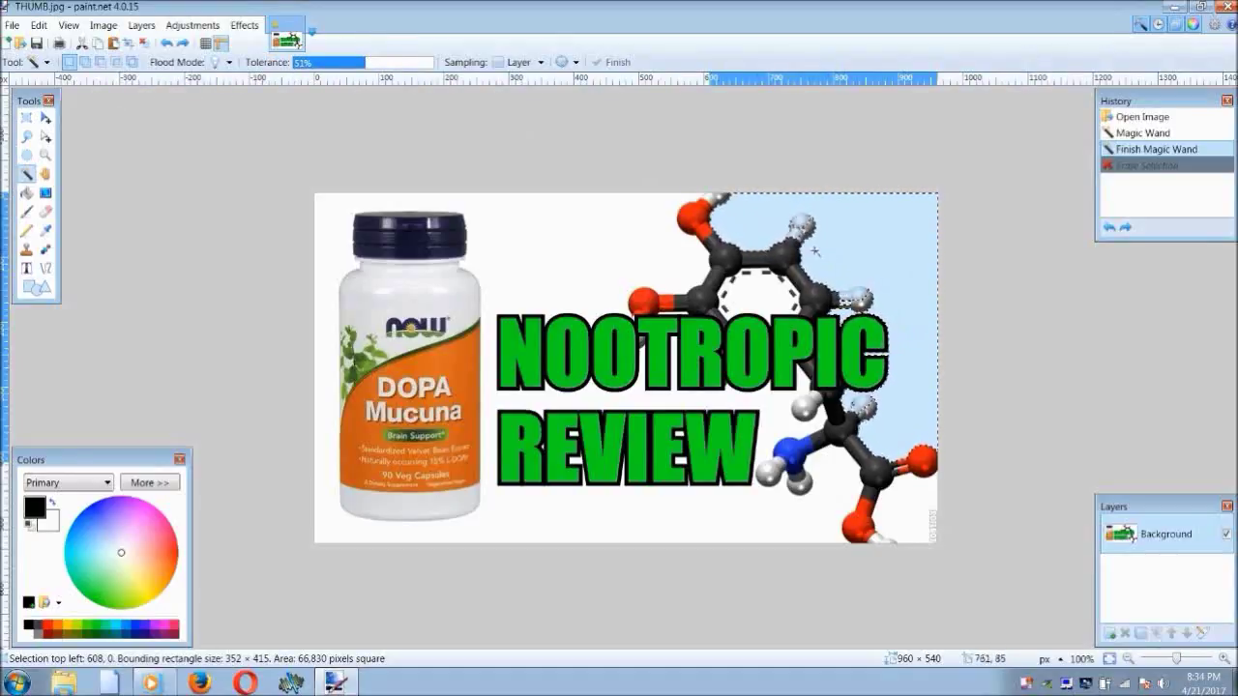
key("Delete")
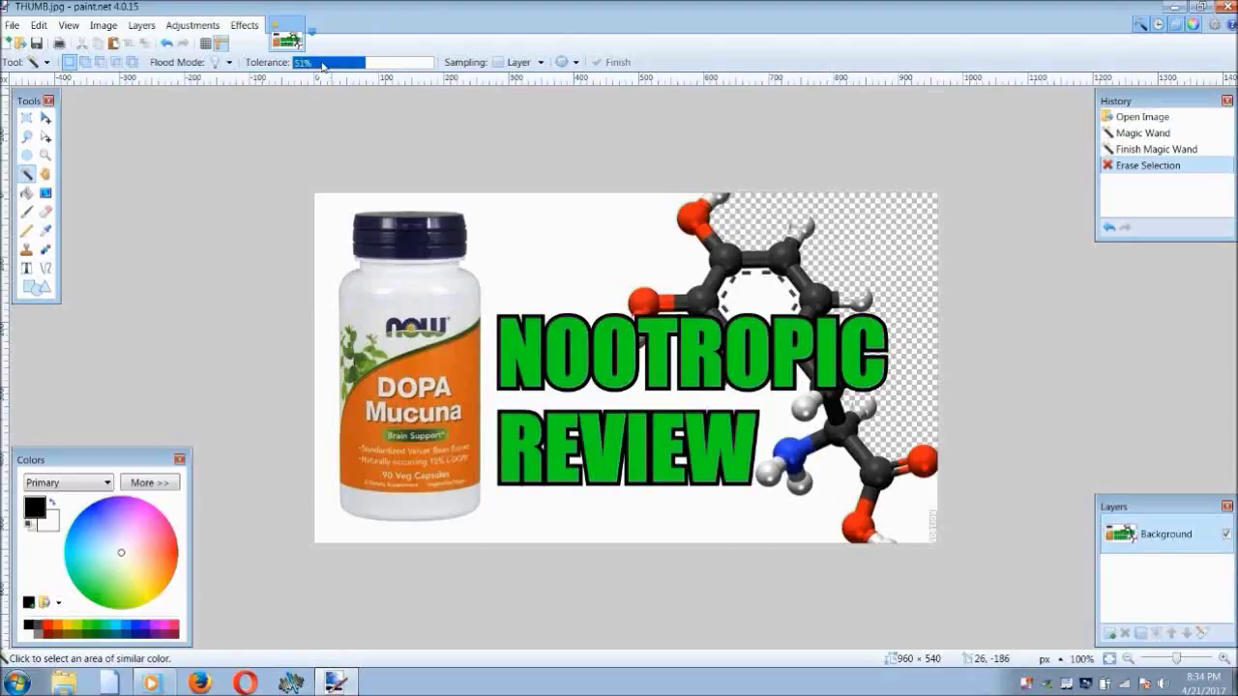
Raise the Magic Wand tolerance to 85%, undo the last erase and clear the selection
left_click(323, 64)
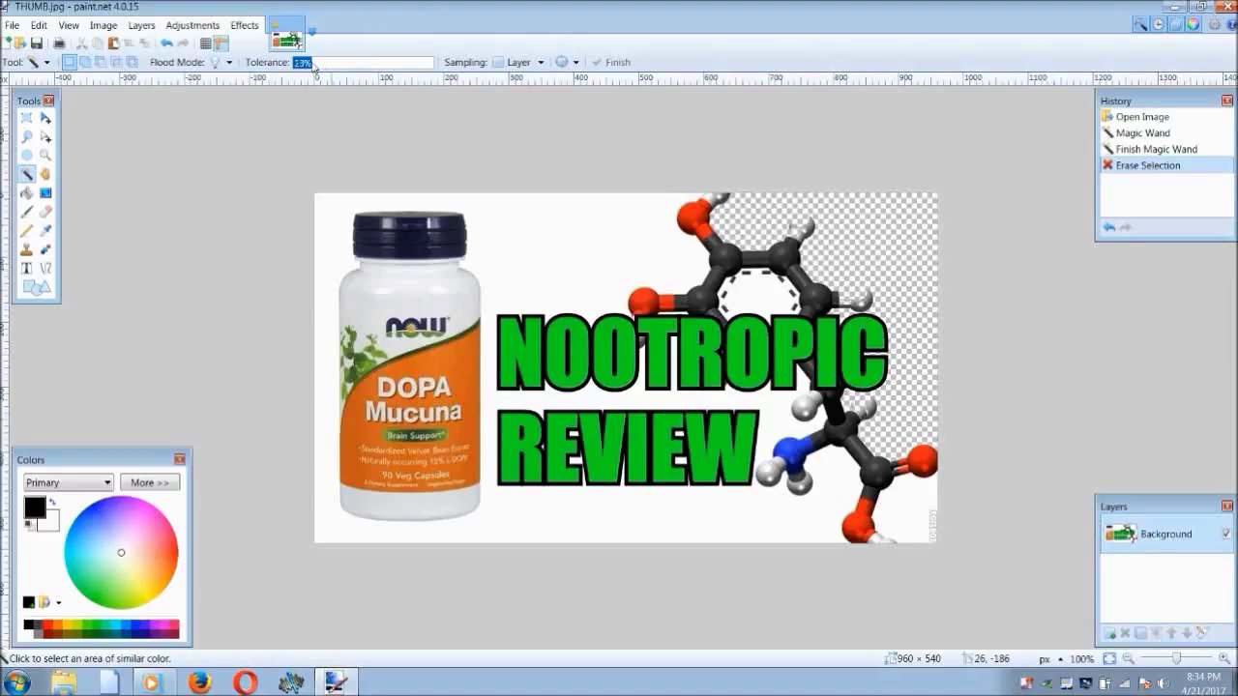
left_click(413, 64)
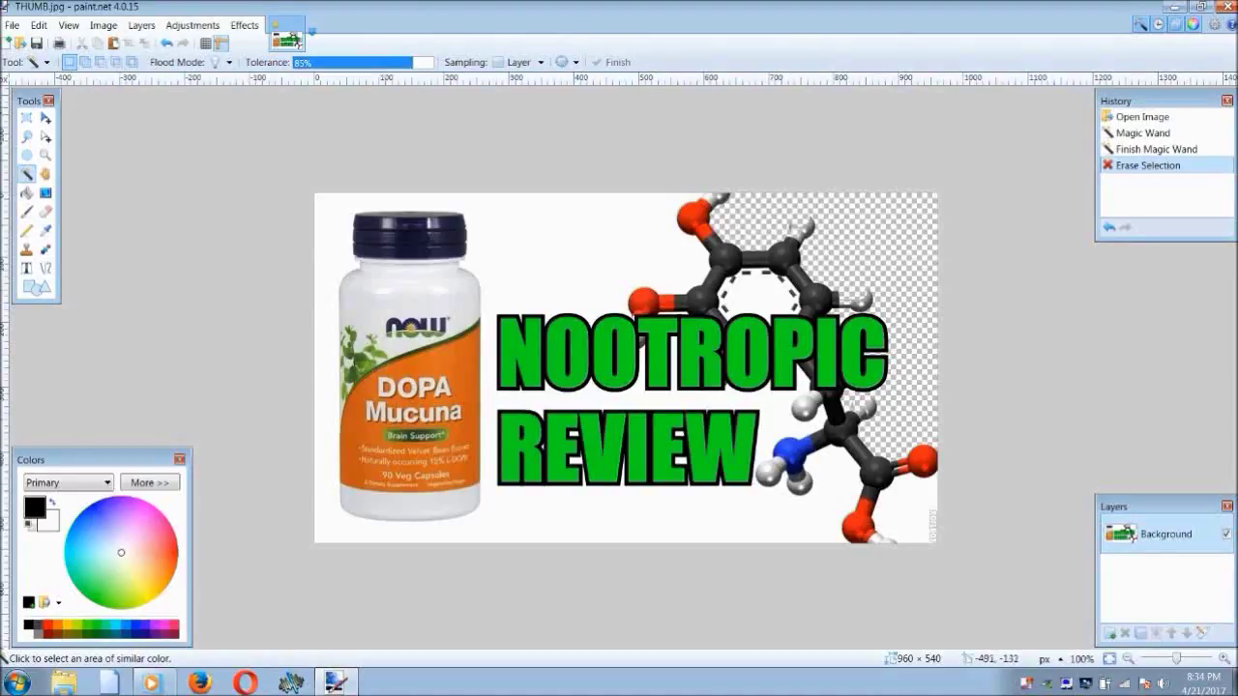
left_click(166, 44)
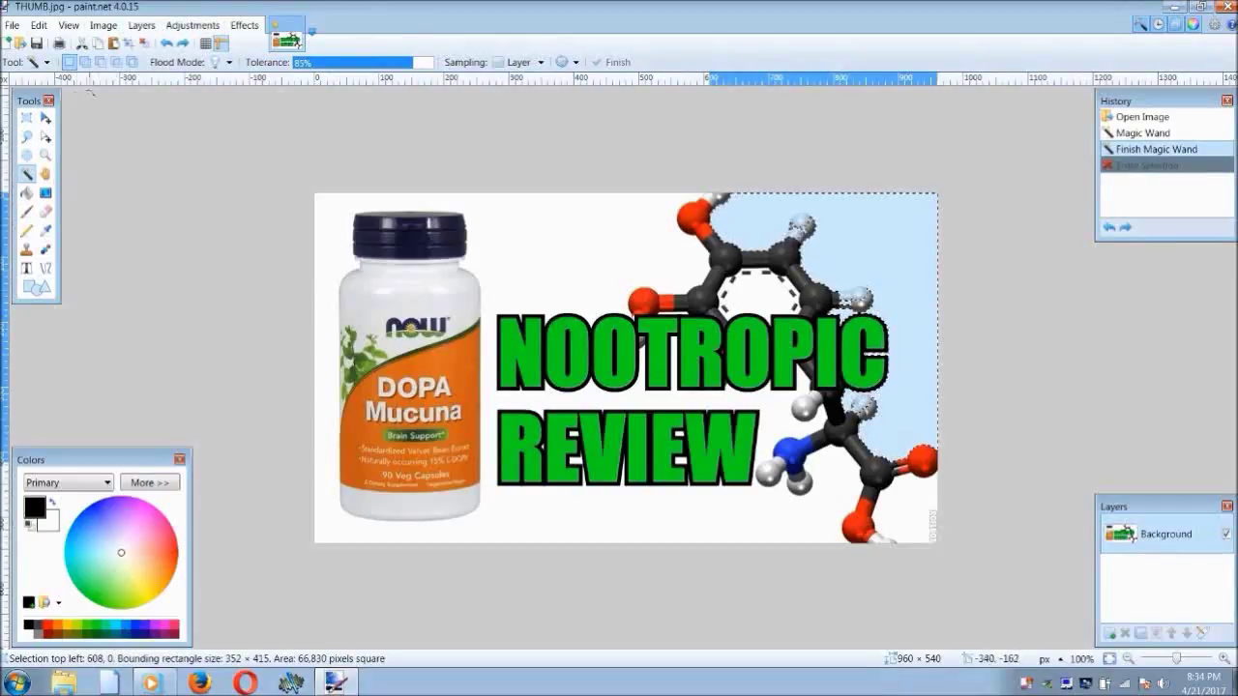
left_click(26, 117)
left_click(717, 312)
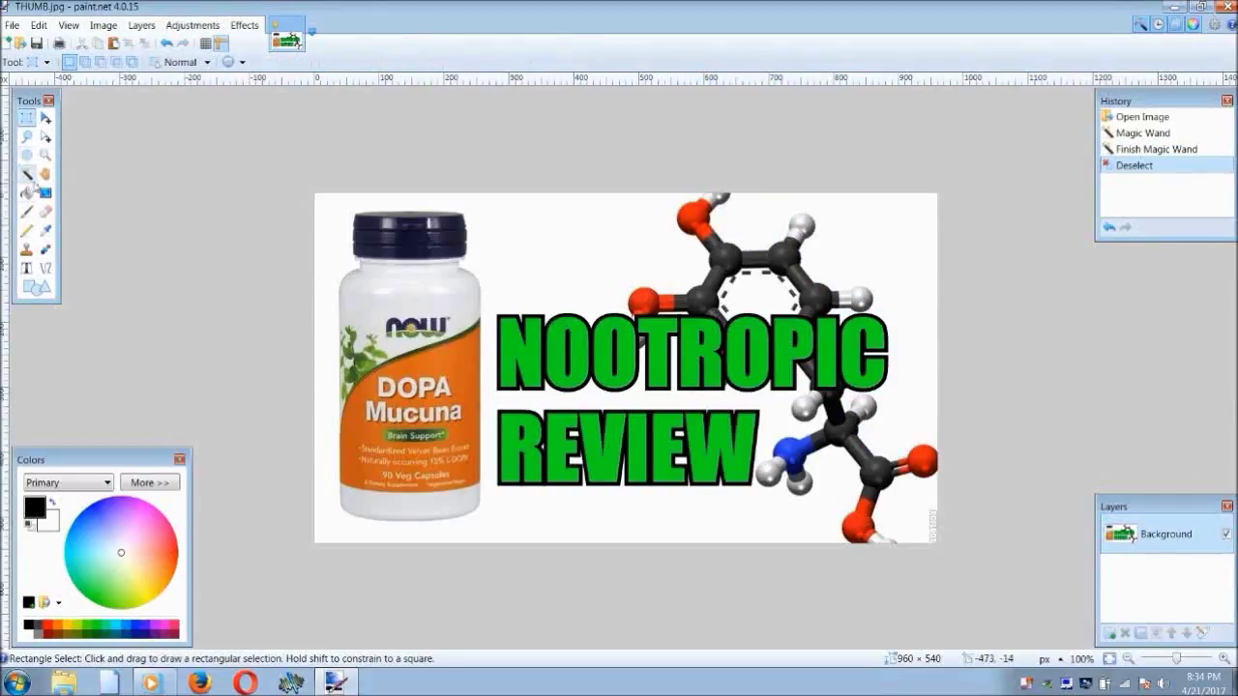
Select the white area right of the molecule with the Magic Wand, reduce the tolerance to 20%, and erase it
left_click(26, 174)
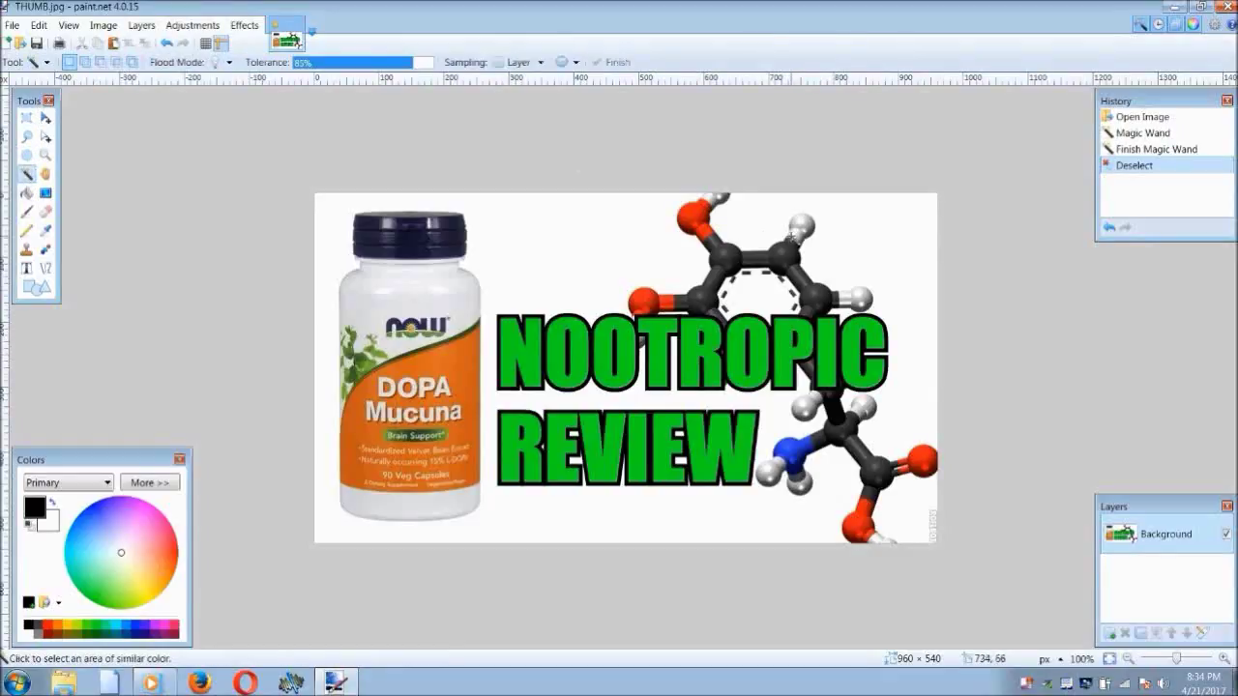
left_click(889, 240)
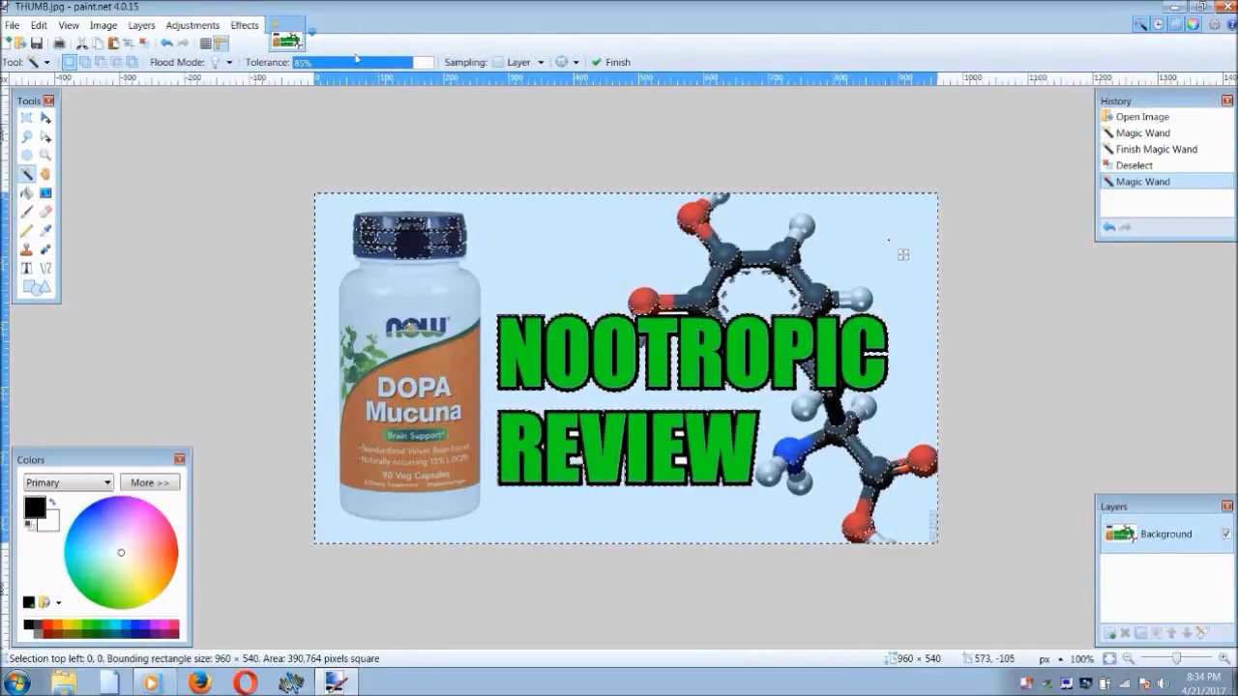
left_click_drag(419, 64, 320, 64)
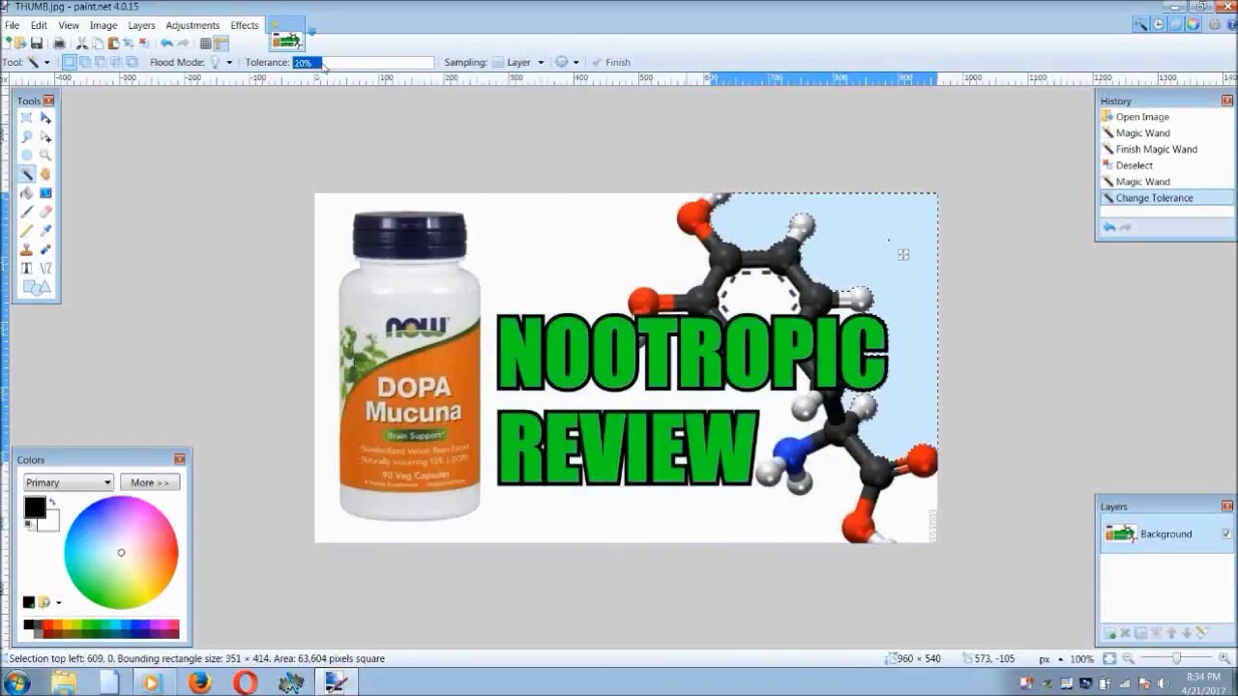
key("Delete")
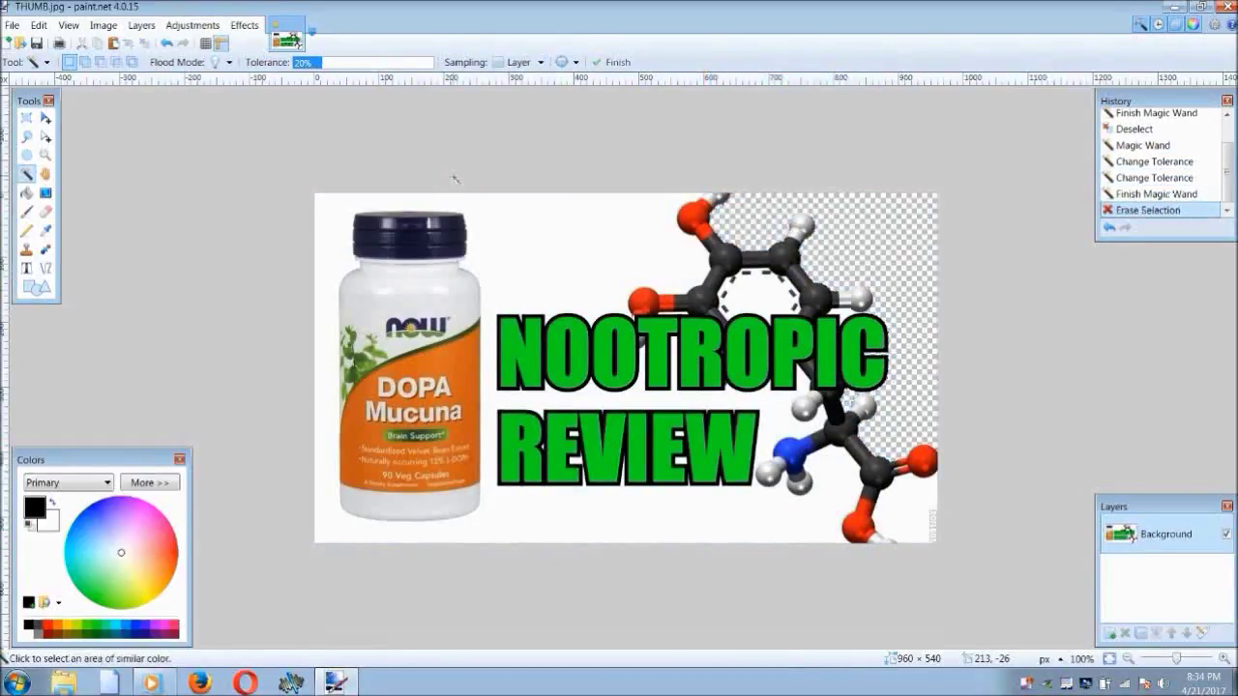
Erase the remaining white background around the bottle and text, in the lower-right corner and inside the molecule's ring, with the Magic Wand
left_click(572, 267)
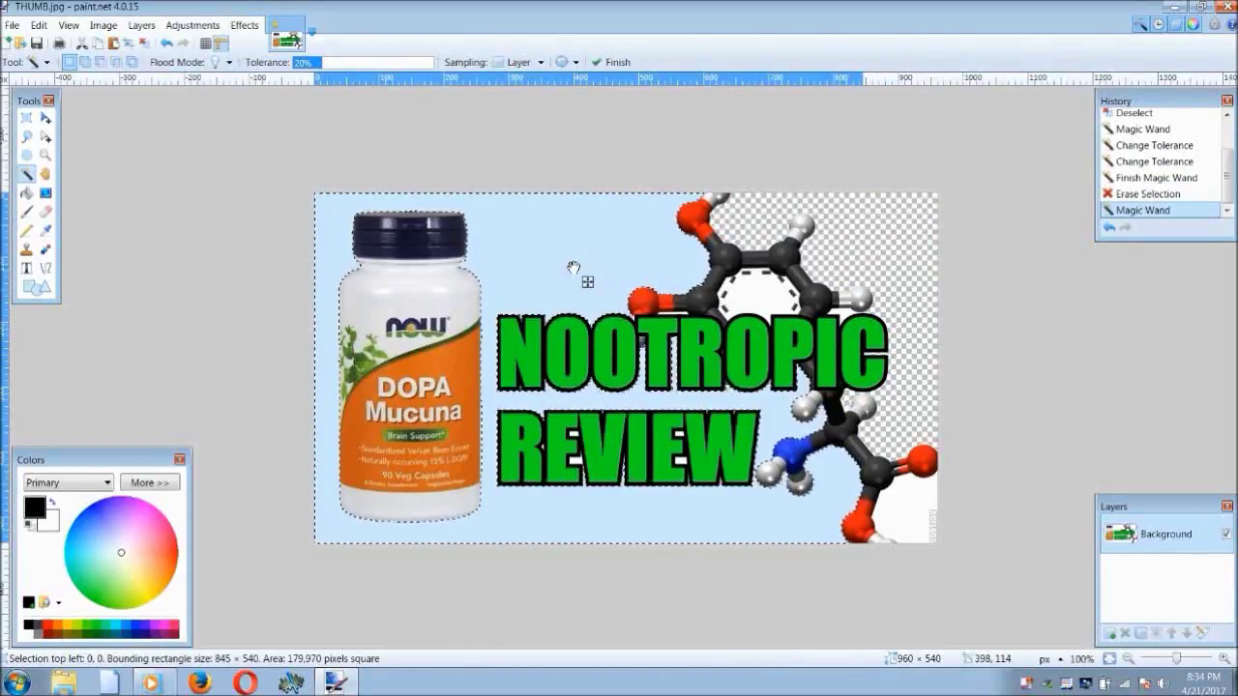
key("Delete")
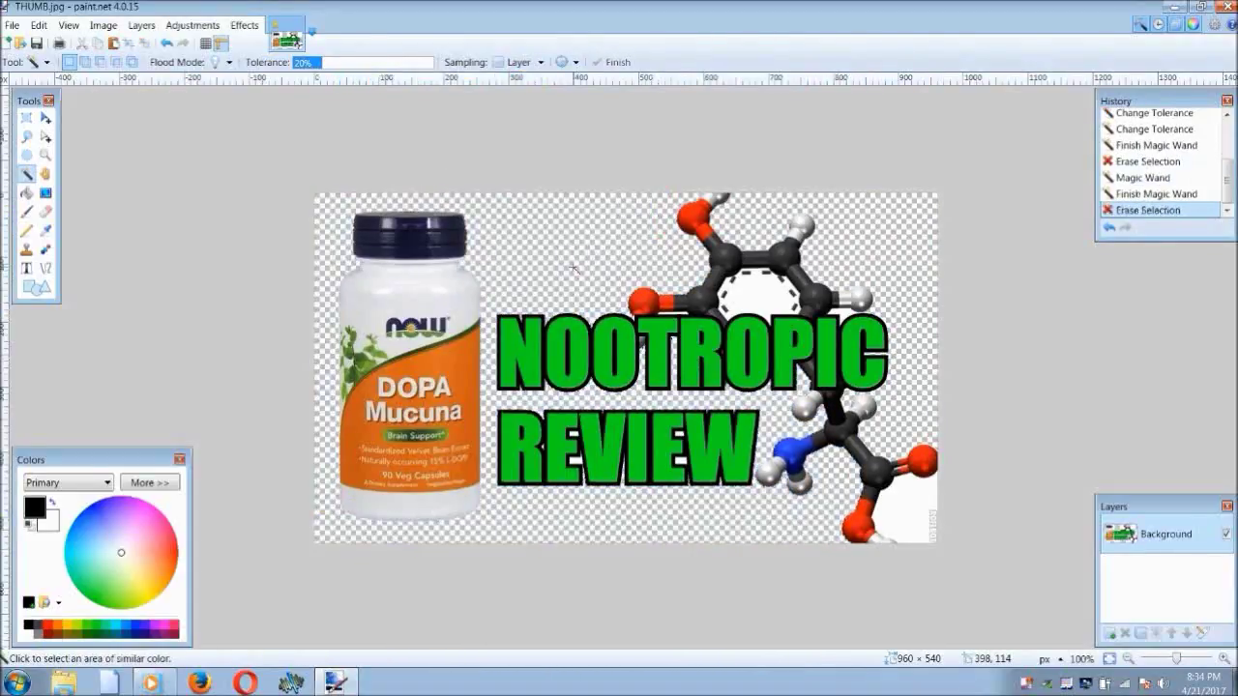
left_click(917, 495)
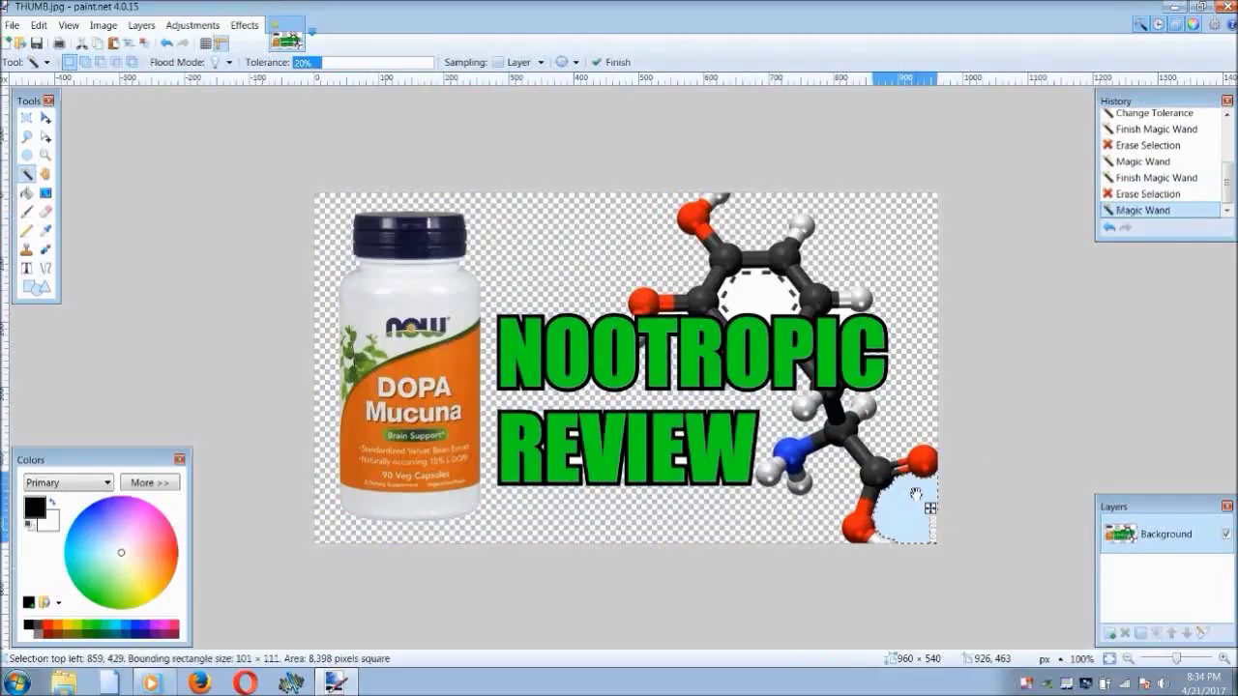
key("Delete")
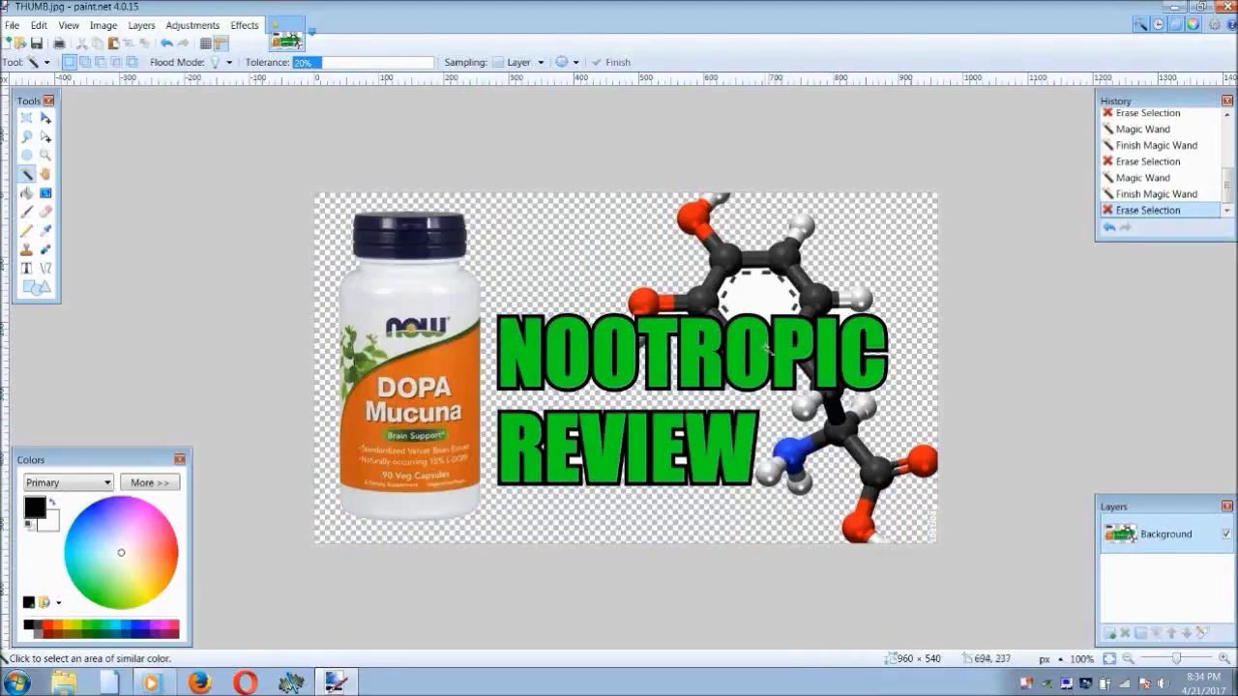
left_click(756, 302)
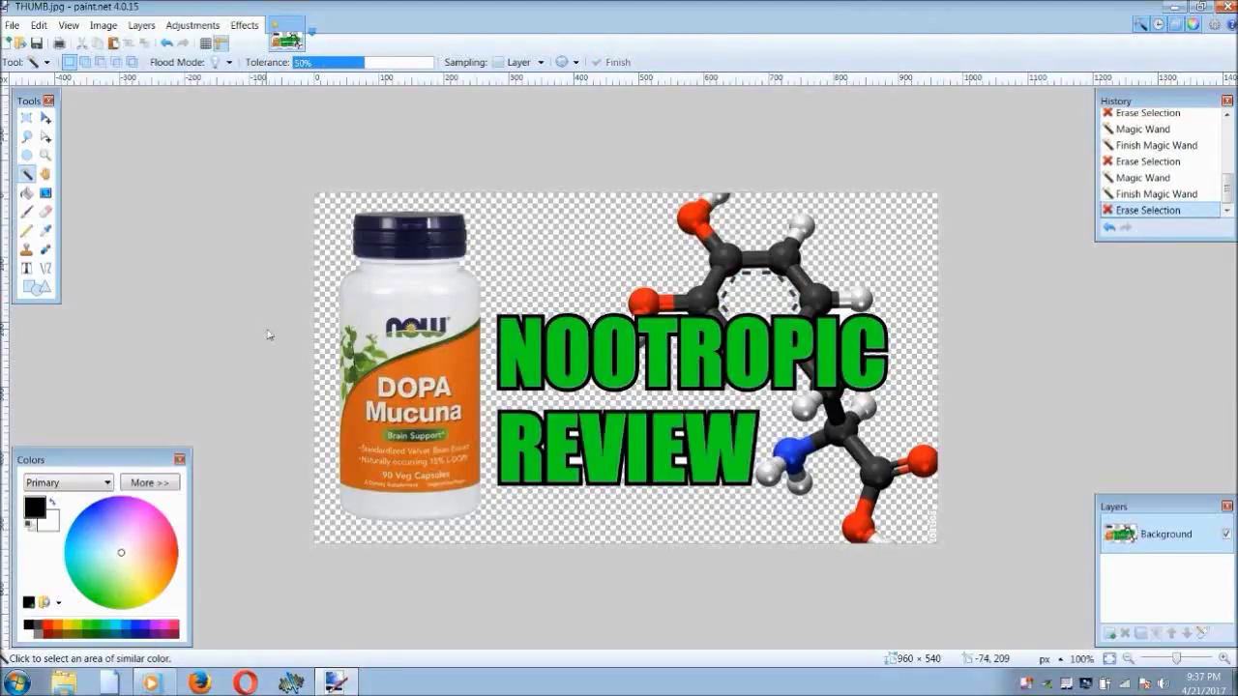
Open the image real-estate-tycoon-donald-trump-flashes-the-thumbs-up from the "how to transp" folder
key("ctrl+o")
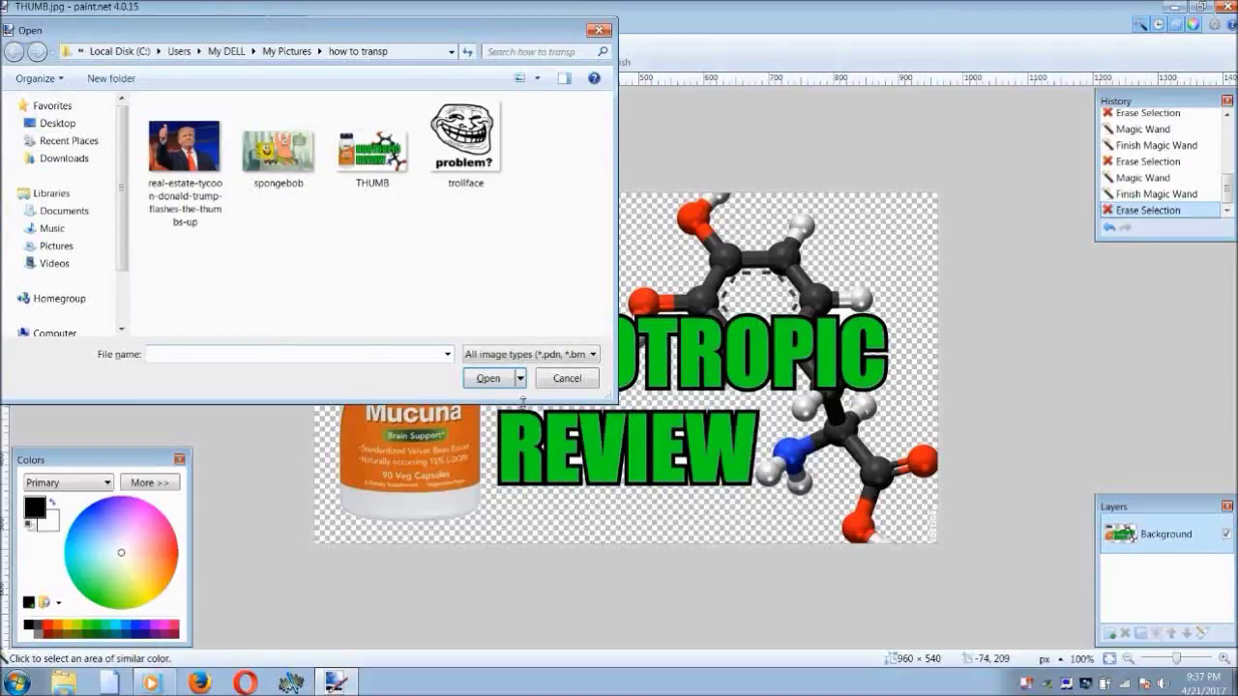
left_click(192, 164)
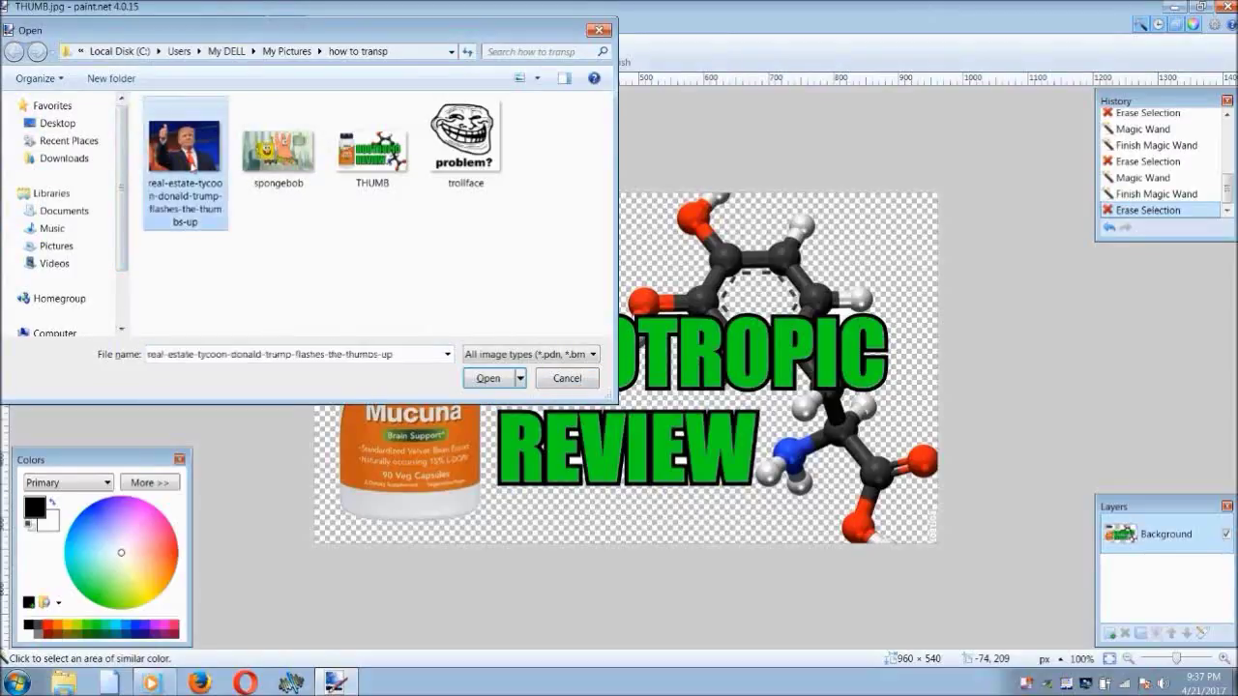
left_click(483, 380)
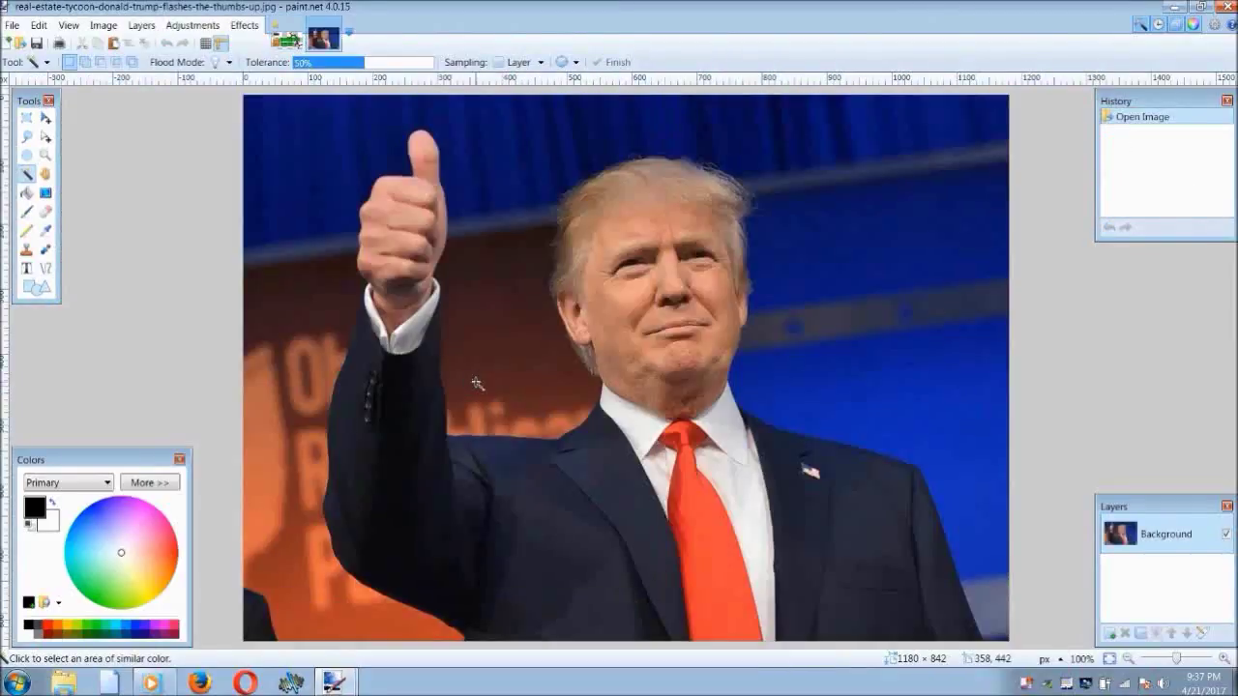
Try to erase the photo's blue background with the Magic Wand at 50% tolerance, undo the erase and clear the selection
left_click(27, 174)
left_click(802, 276)
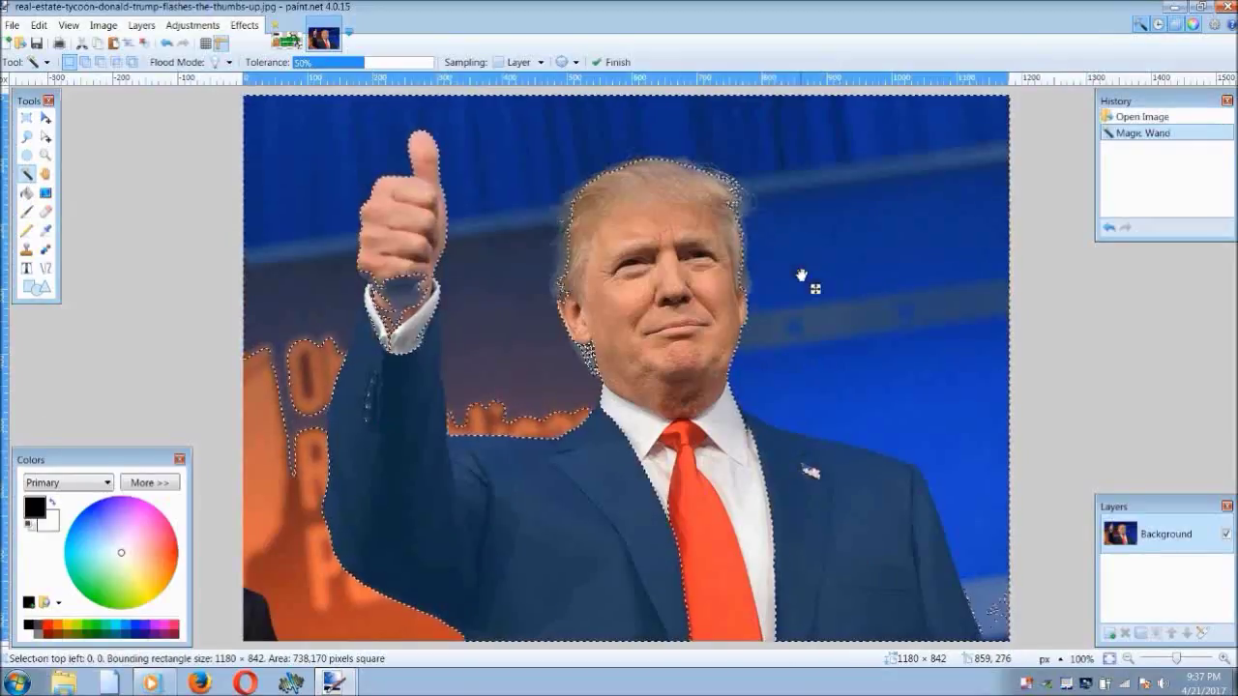
key("Delete")
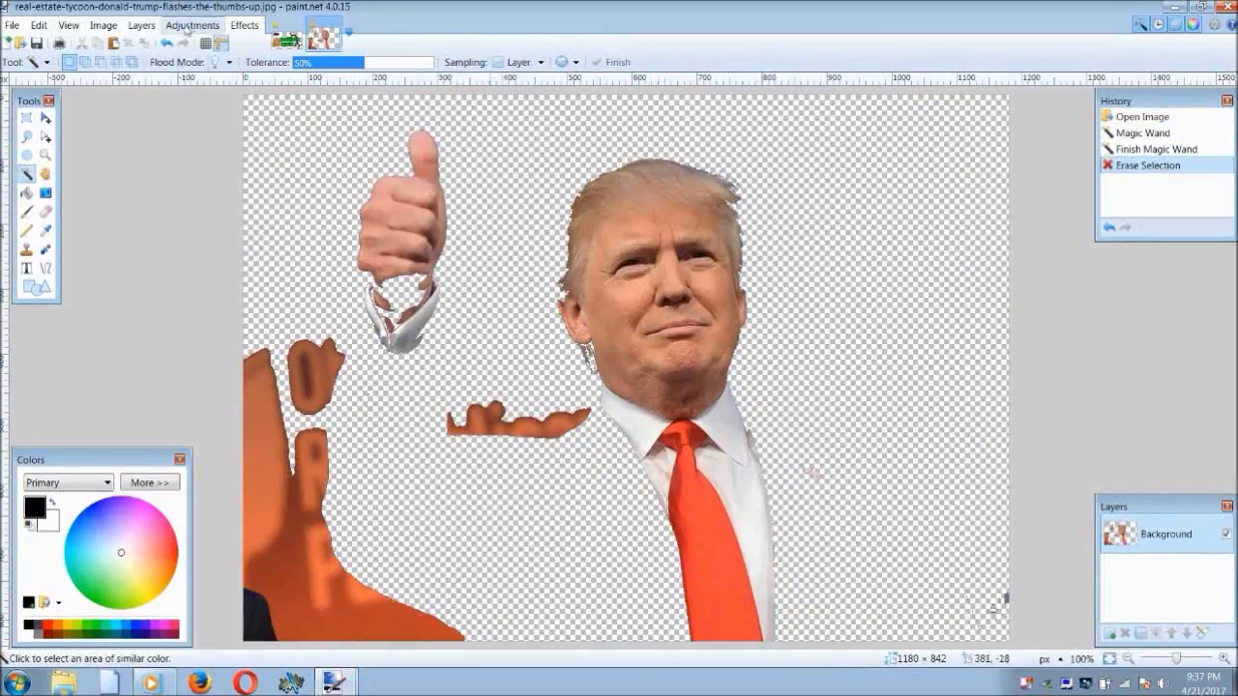
left_click(165, 46)
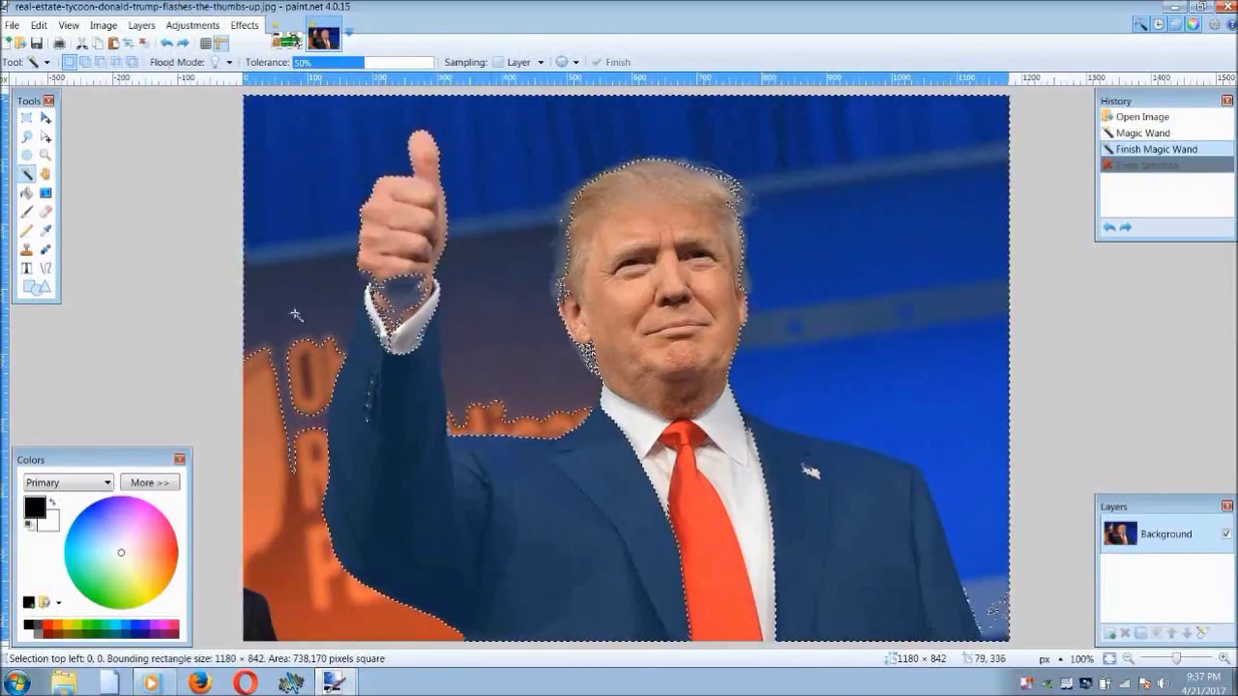
left_click(25, 117)
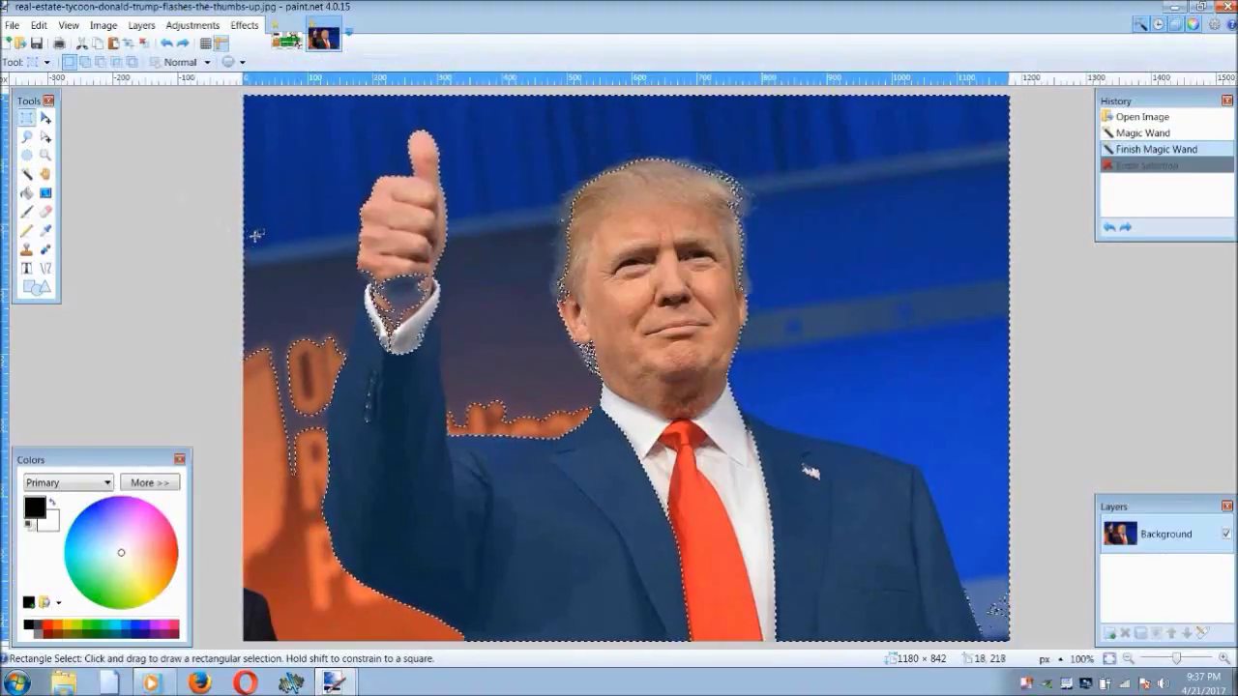
left_click(256, 235)
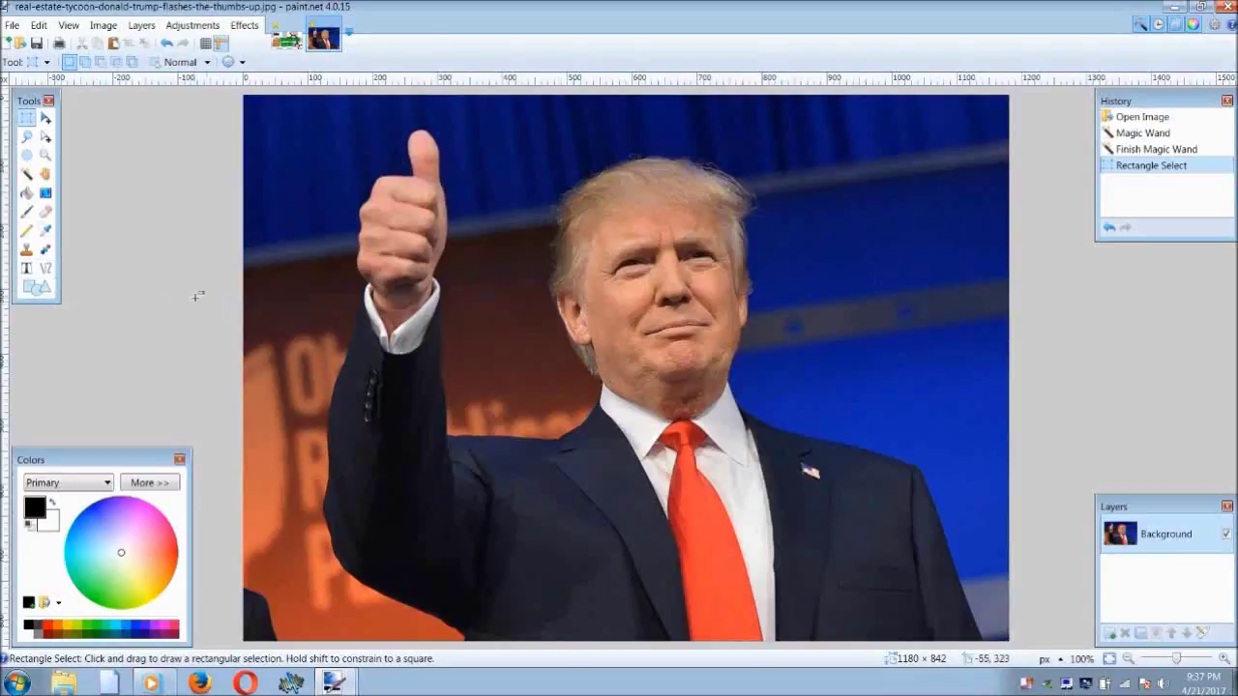
Try tracing with freehand black Paintbrush strokes beside the face and on the shirt, and undo both strokes
left_click(27, 211)
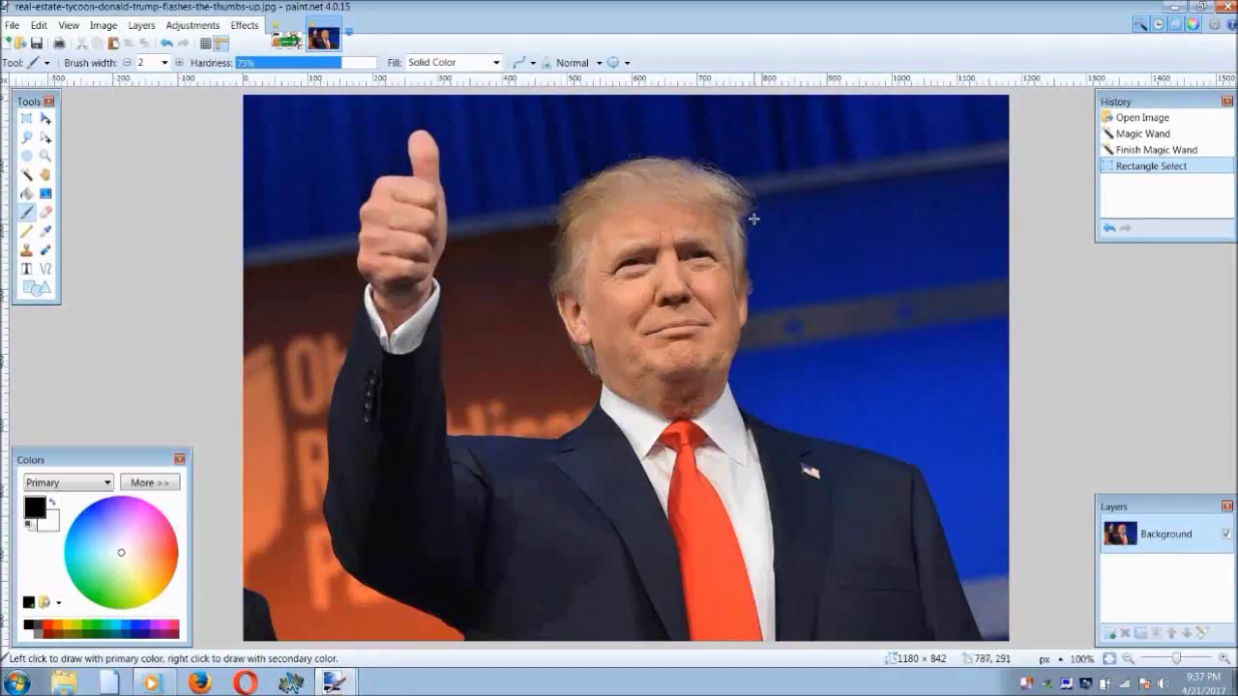
left_click_drag(768, 277, 763, 324)
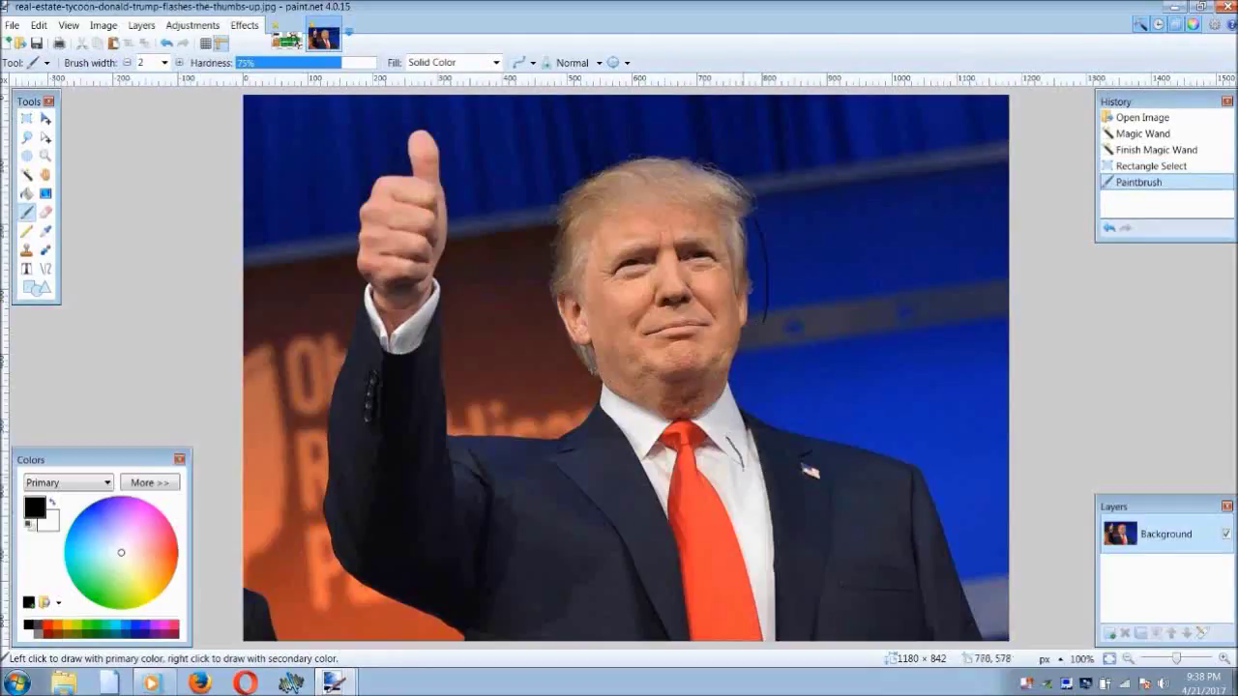
left_click_drag(749, 510, 754, 563)
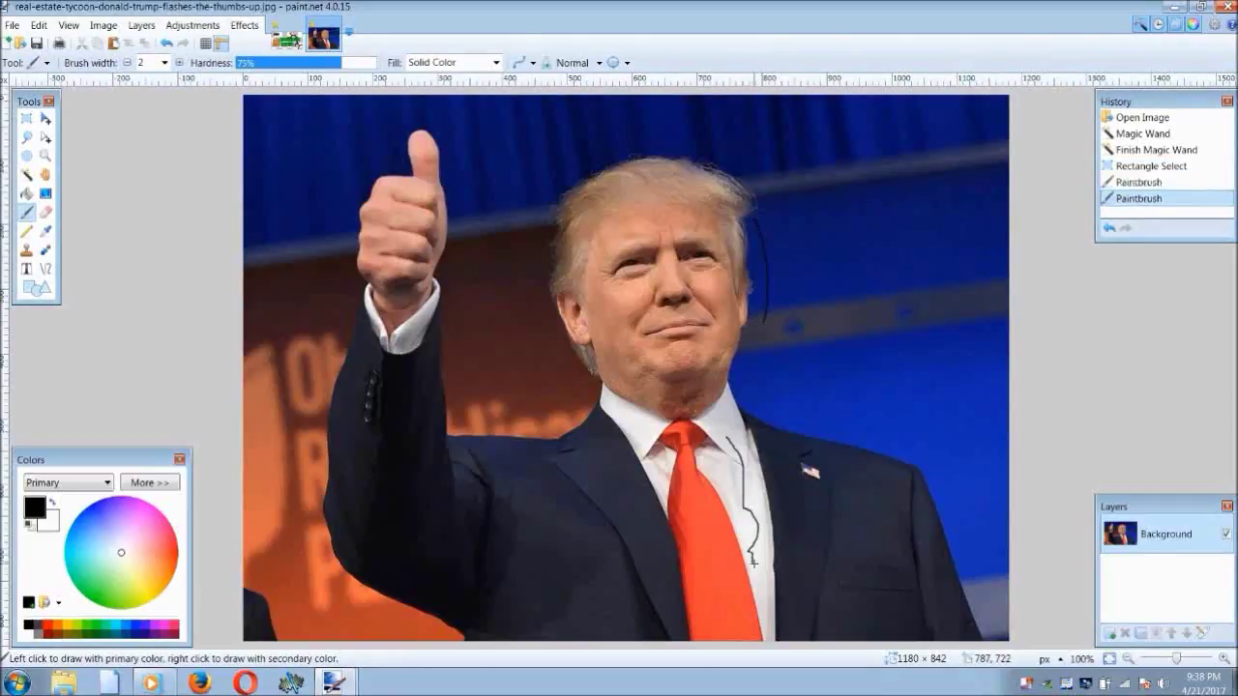
left_click(166, 42)
left_click(167, 43)
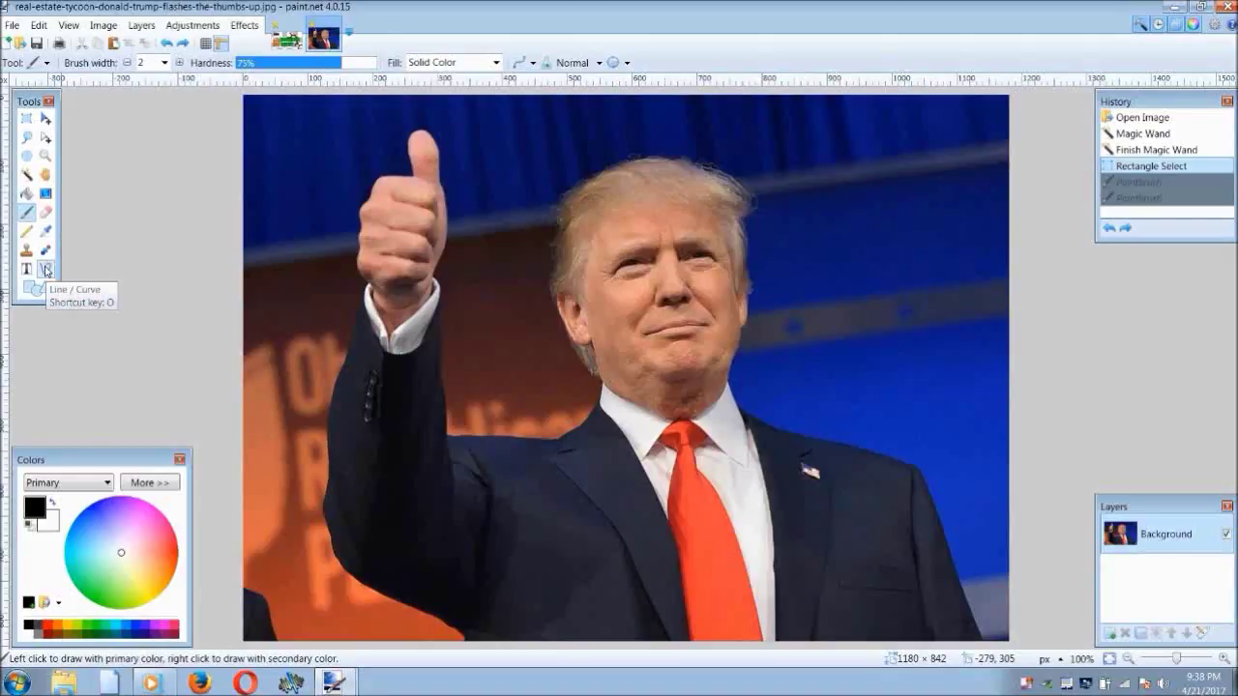
Draw a green line about 133 px long with the Line/Curve tool, fitted to the right side of the man's hair
left_click(45, 270)
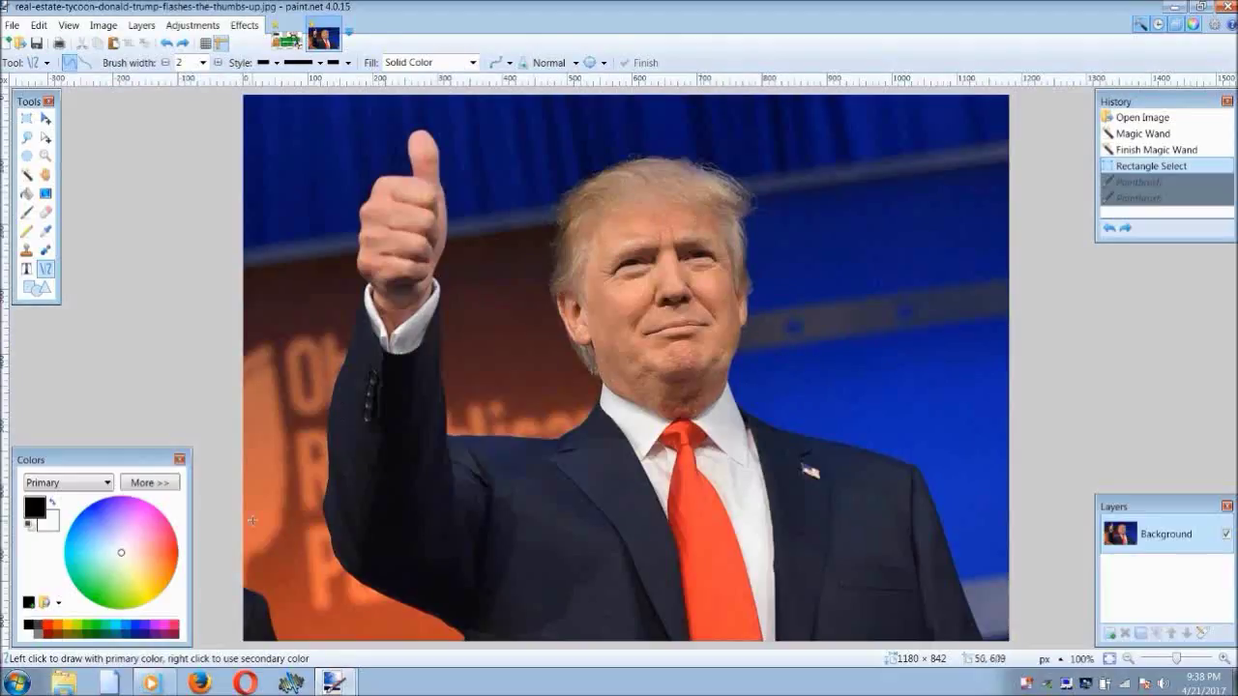
left_click(88, 625)
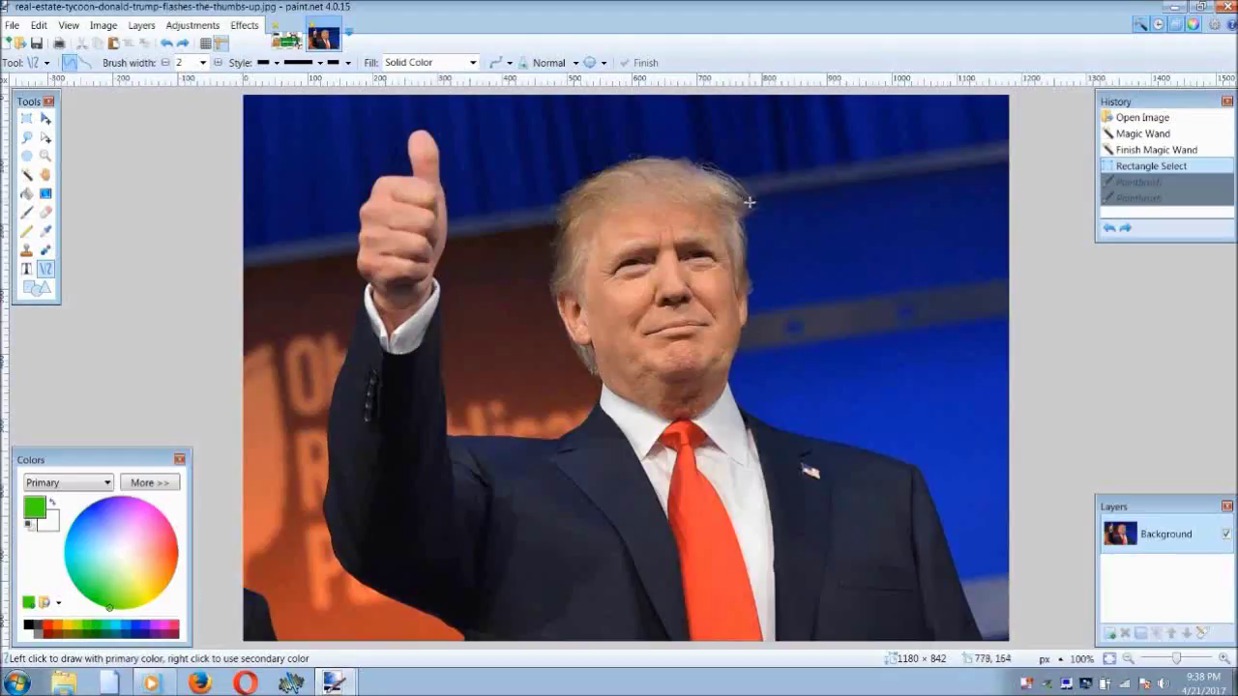
left_click_drag(749, 200, 758, 299)
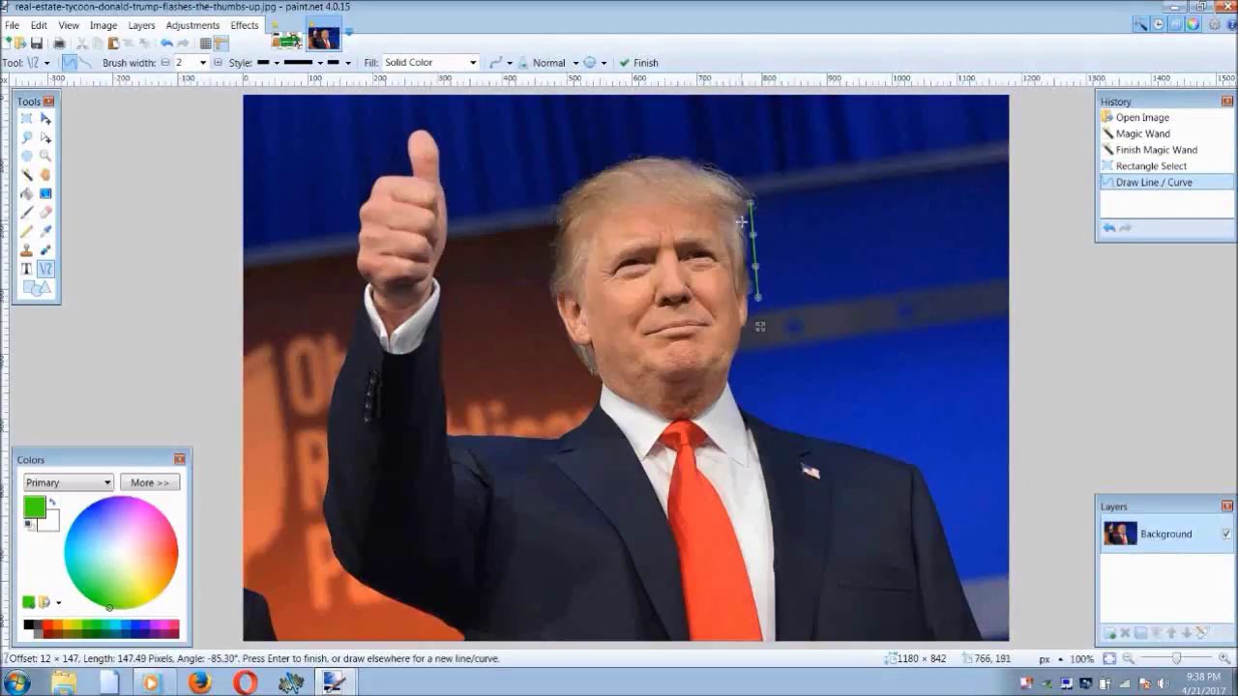
mouse_move(755, 301)
left_mouse_down()
mouse_move(736, 375)
mouse_move(713, 377)
mouse_move(765, 363)
mouse_move(755, 289)
left_mouse_up()
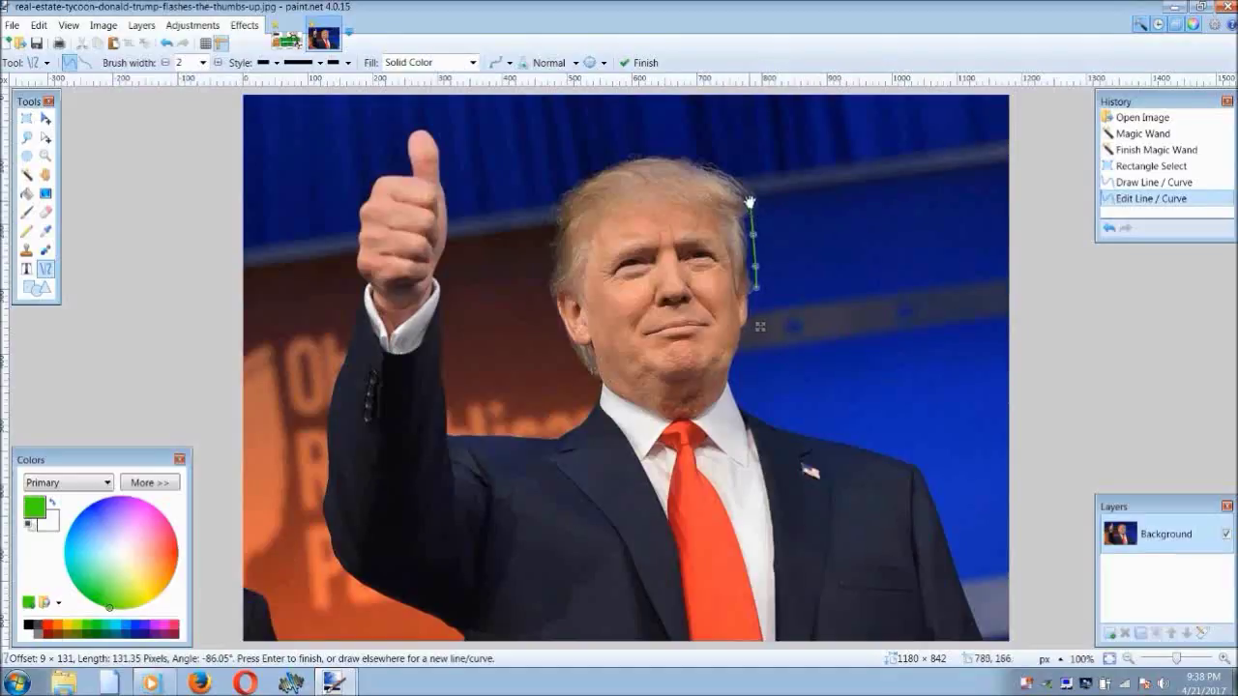
mouse_move(749, 206)
left_mouse_down()
mouse_move(834, 188)
mouse_move(806, 177)
mouse_move(755, 193)
left_mouse_up()
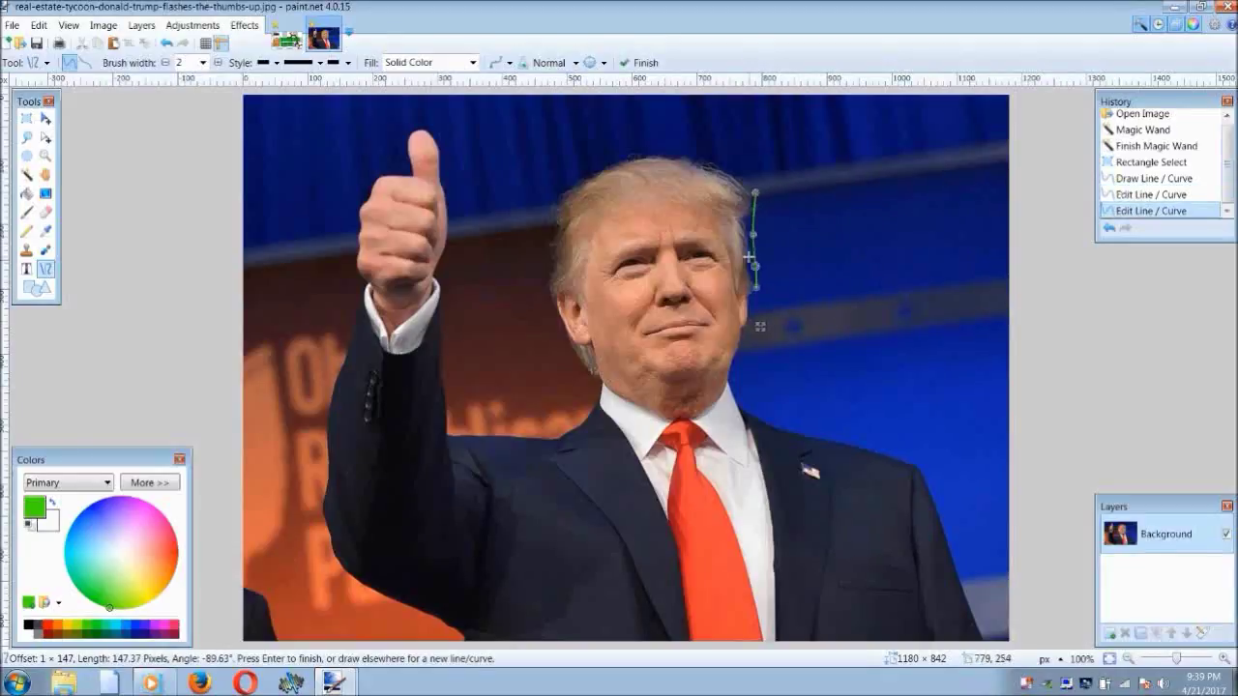
left_click_drag(754, 237, 750, 189)
left_click_drag(756, 287, 752, 277)
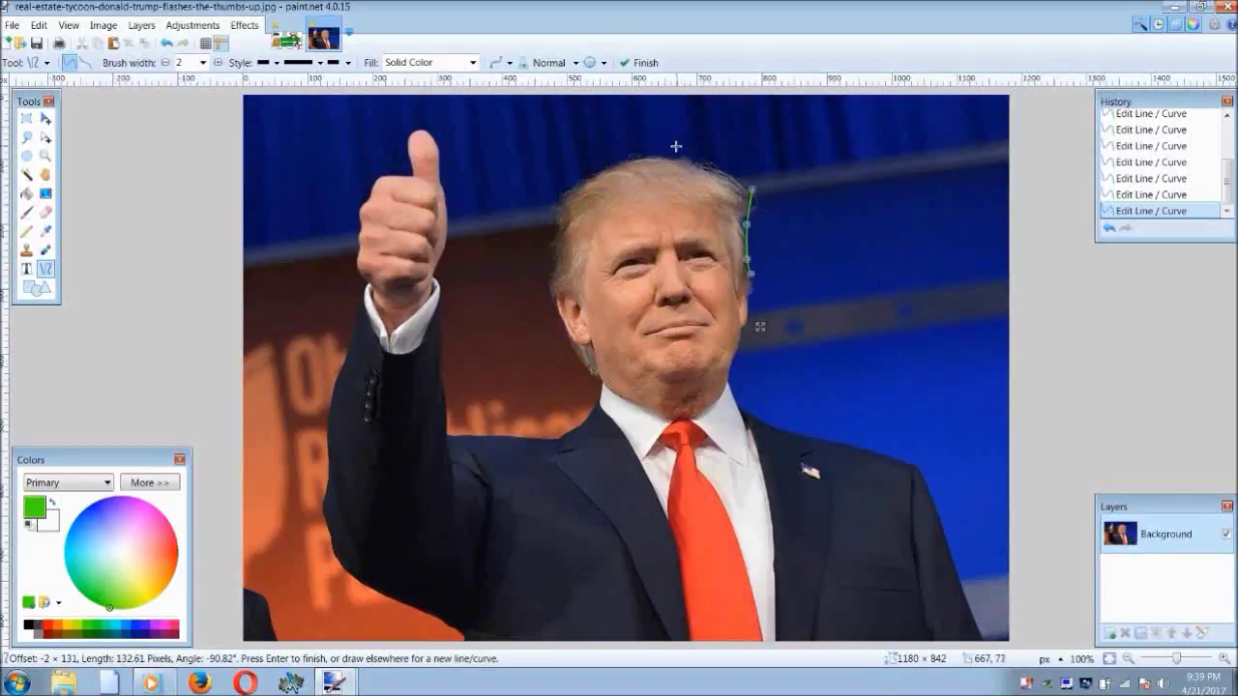
Draw a second curve over the upper-right part of the hair and bend its points to follow the hair's edge
mouse_move(677, 148)
left_mouse_down()
mouse_move(751, 190)
mouse_move(704, 170)
left_mouse_up()
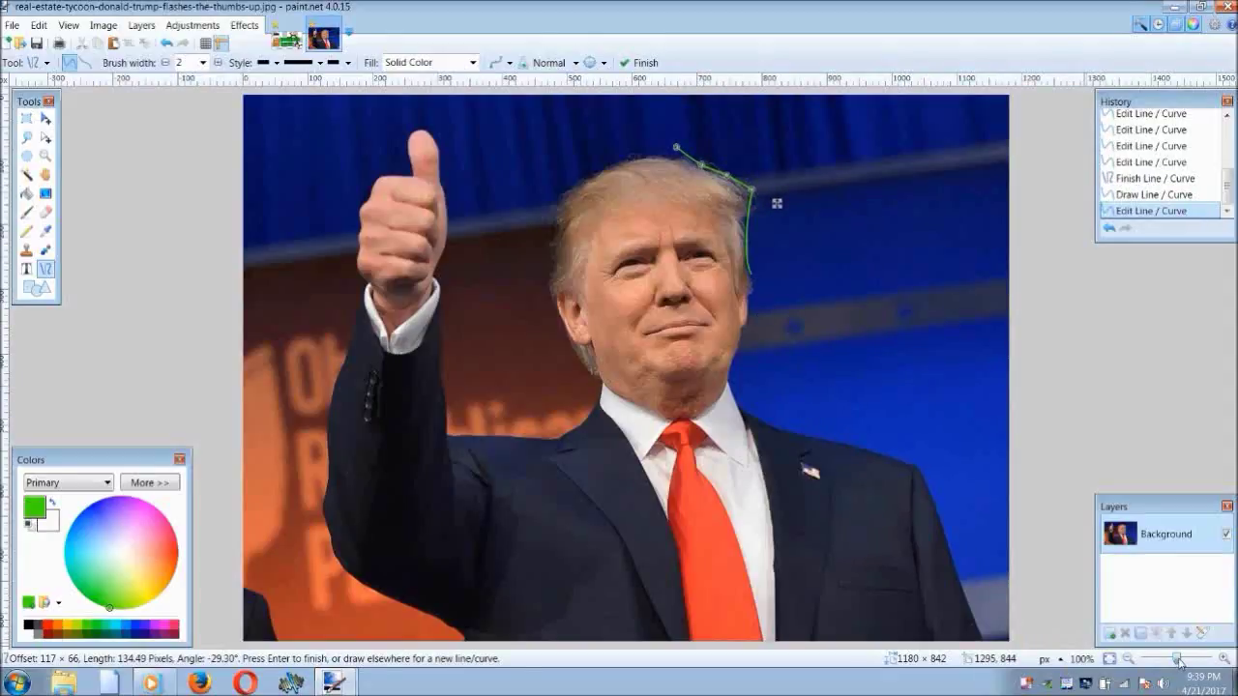
left_click_drag(1178, 659, 1176, 659)
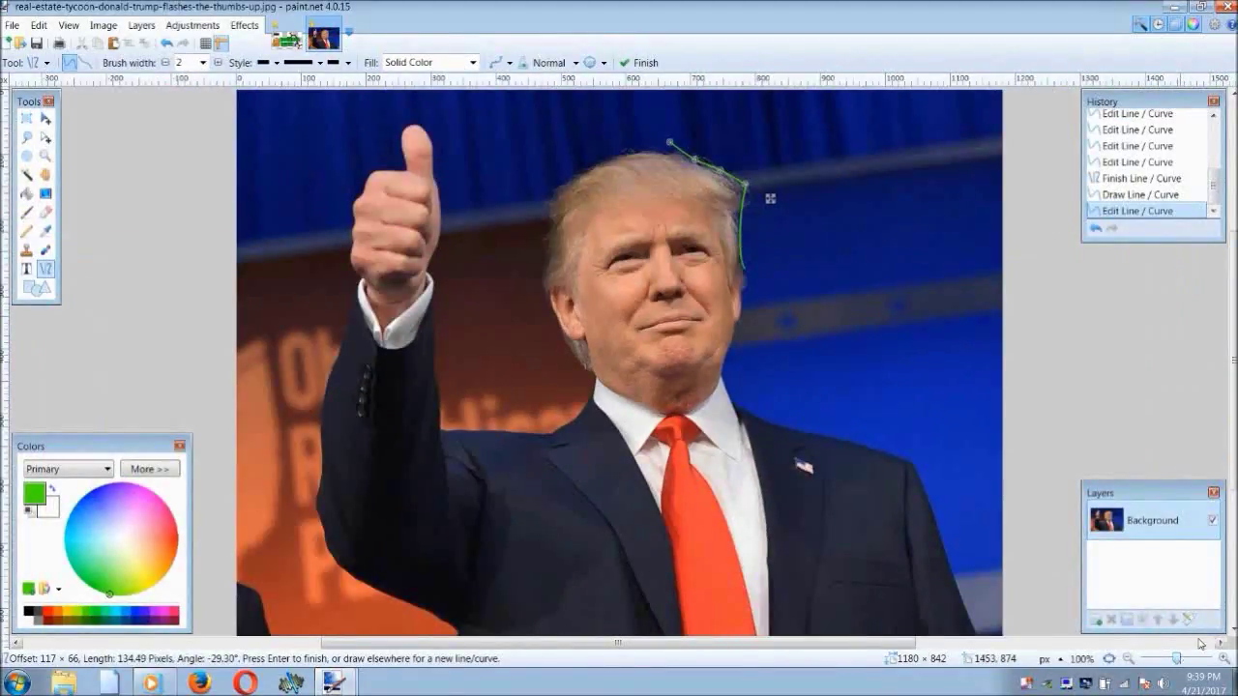
left_click(1223, 659)
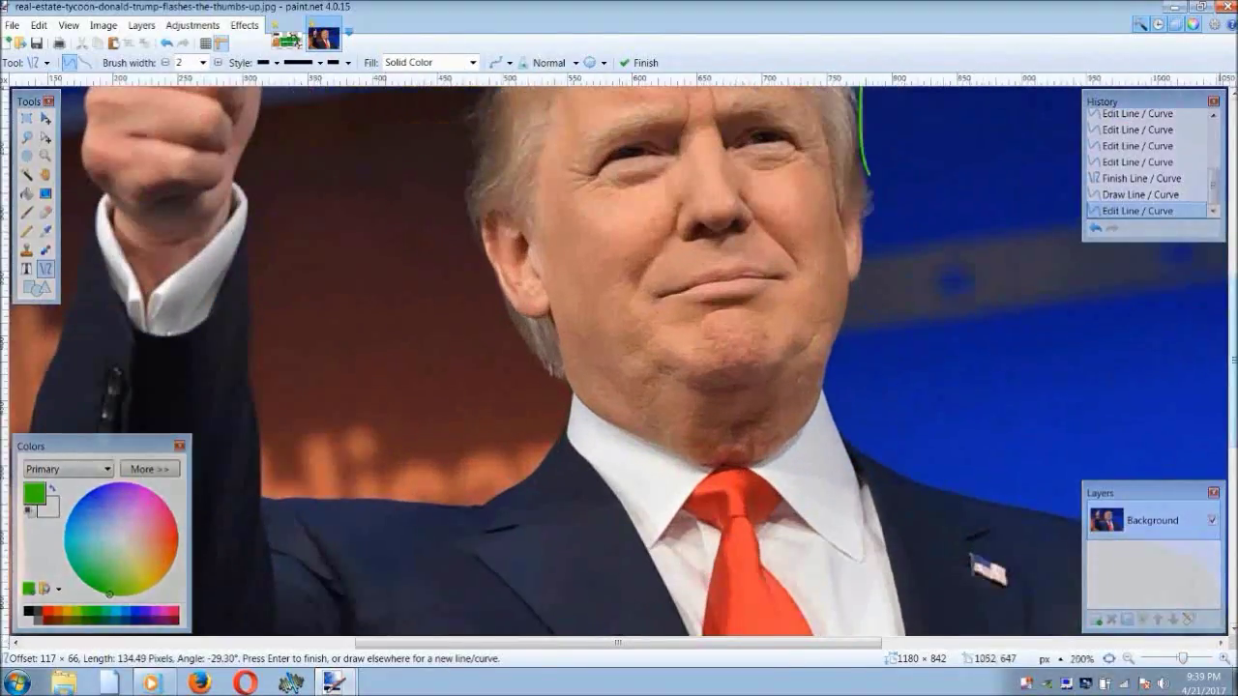
scroll(892, 210, "up", 5)
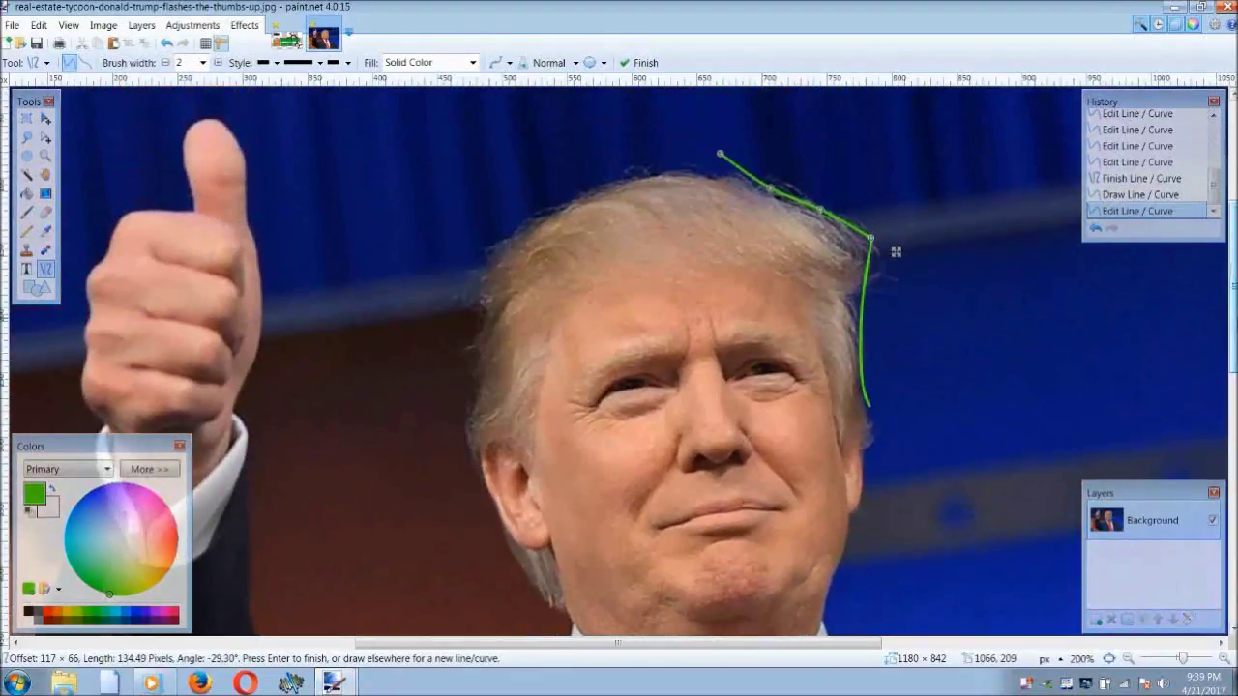
left_click(1222, 659)
left_click(1222, 660)
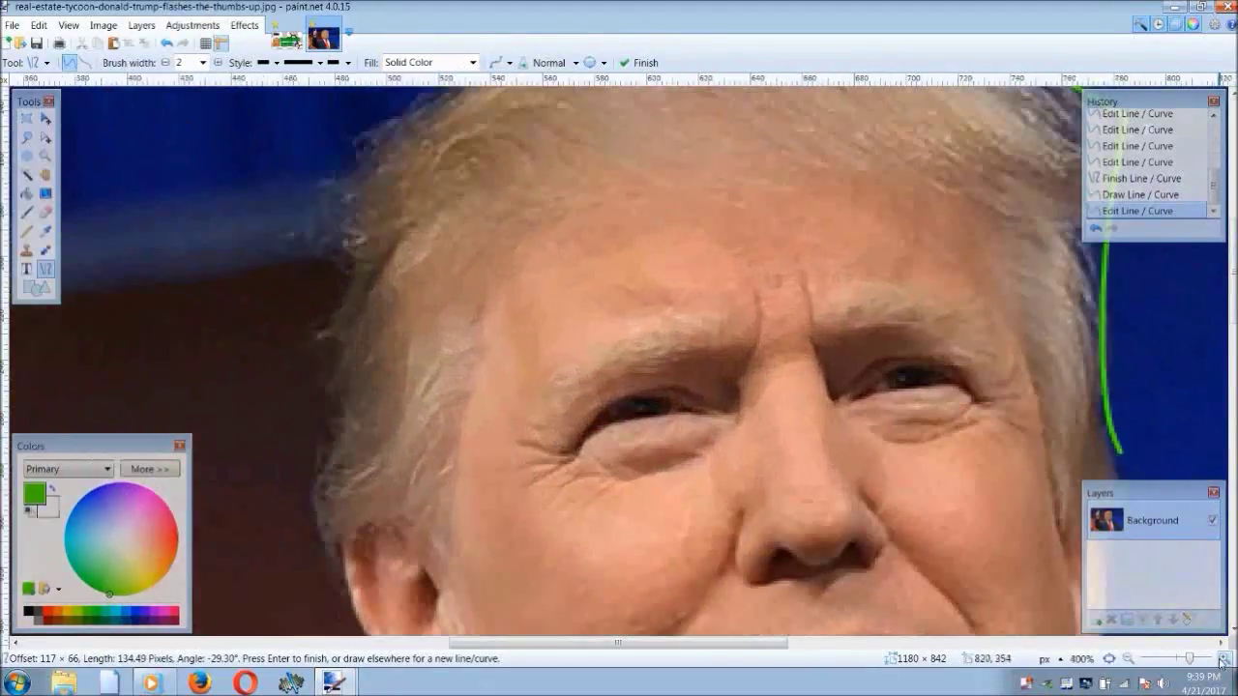
scroll(1034, 238, "up", 8)
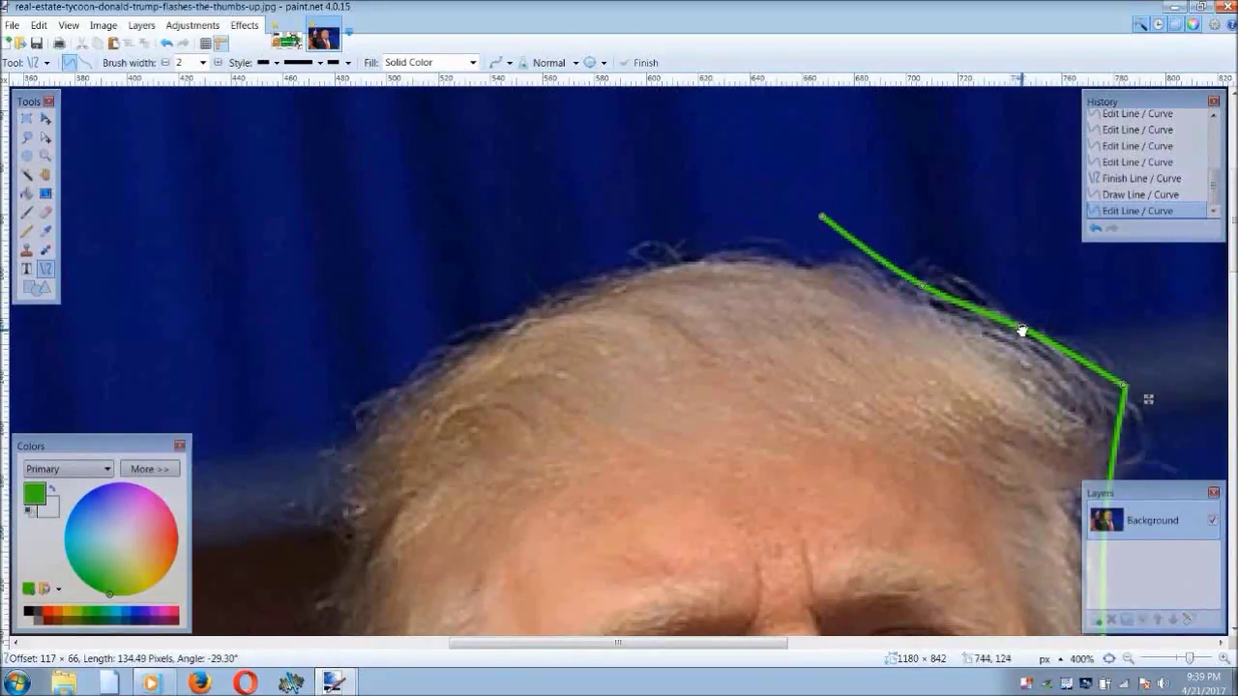
left_click_drag(1020, 329, 982, 318)
left_click_drag(920, 284, 934, 304)
mouse_move(821, 215)
left_mouse_down()
mouse_move(794, 321)
mouse_move(644, 331)
mouse_move(806, 284)
mouse_move(827, 253)
left_mouse_up()
Continue the green outline over the top of the hair with two connected curves, about 111 px and 47 px long
mouse_move(647, 253)
left_mouse_down()
mouse_move(831, 252)
mouse_move(812, 260)
left_mouse_up()
left_click_drag(650, 249, 555, 295)
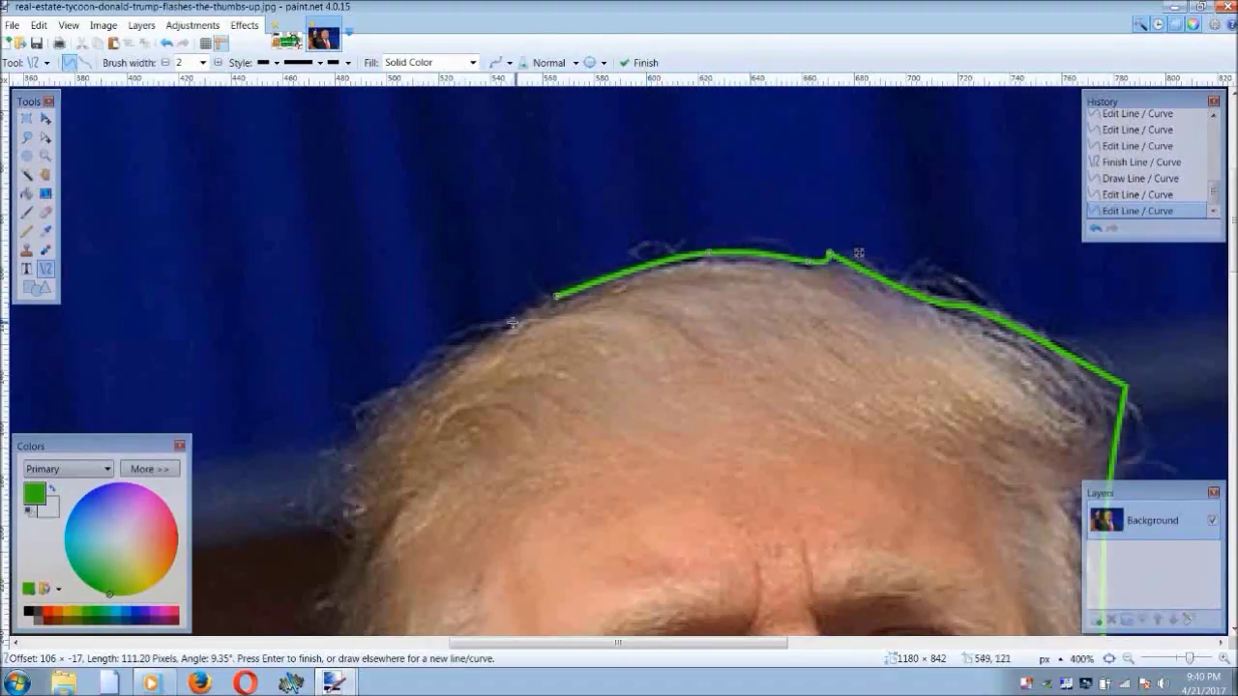
left_click_drag(444, 345, 557, 295)
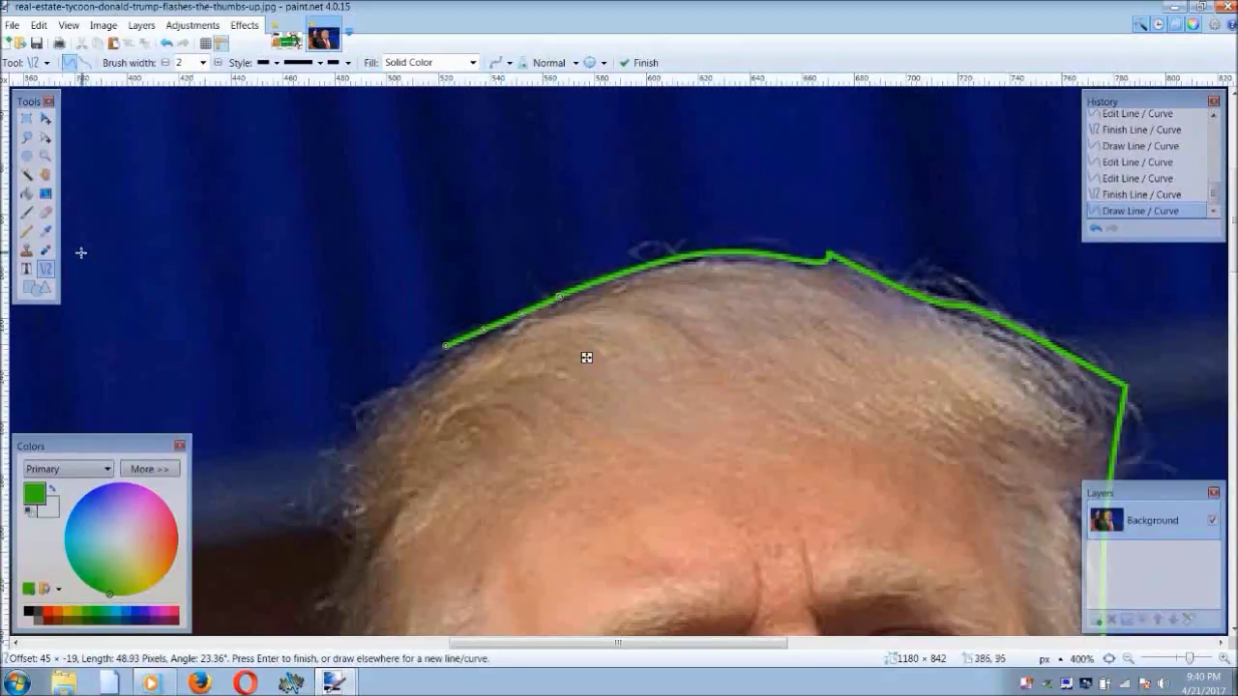
left_click_drag(441, 351, 453, 350)
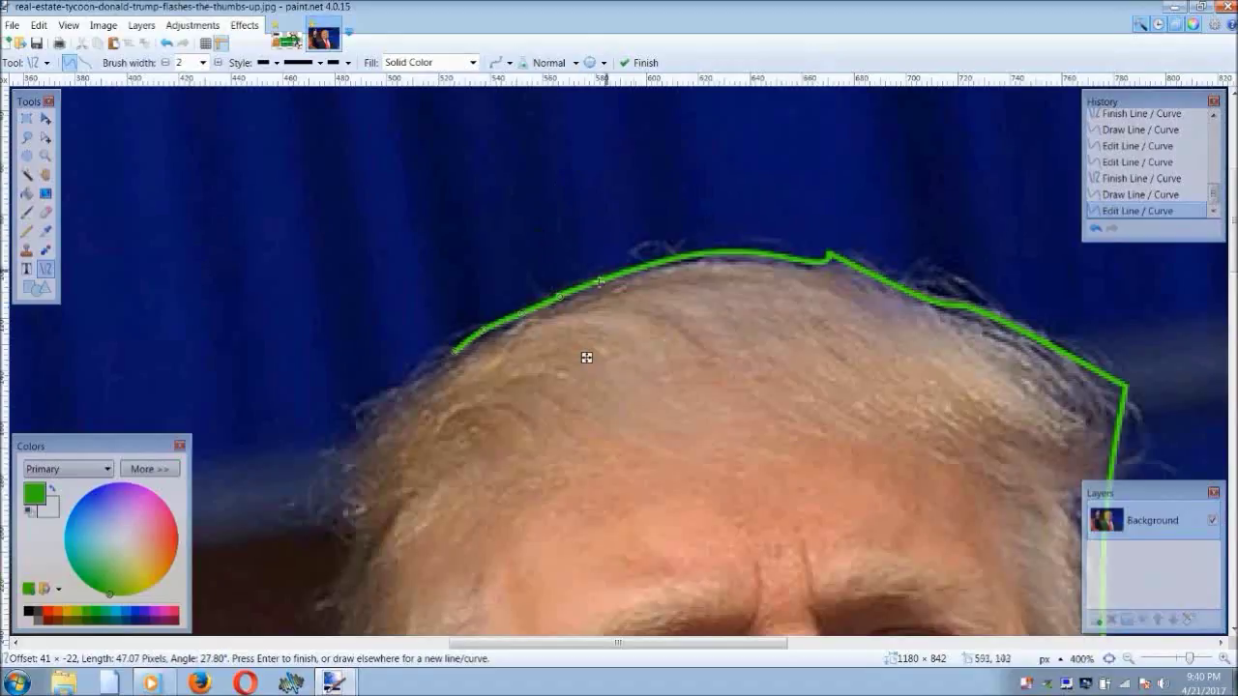
Trace the left side of the hair from the crown down to just above the ear with connected green curves
left_click_drag(488, 646, 431, 645)
scroll(599, 224, "down", 5)
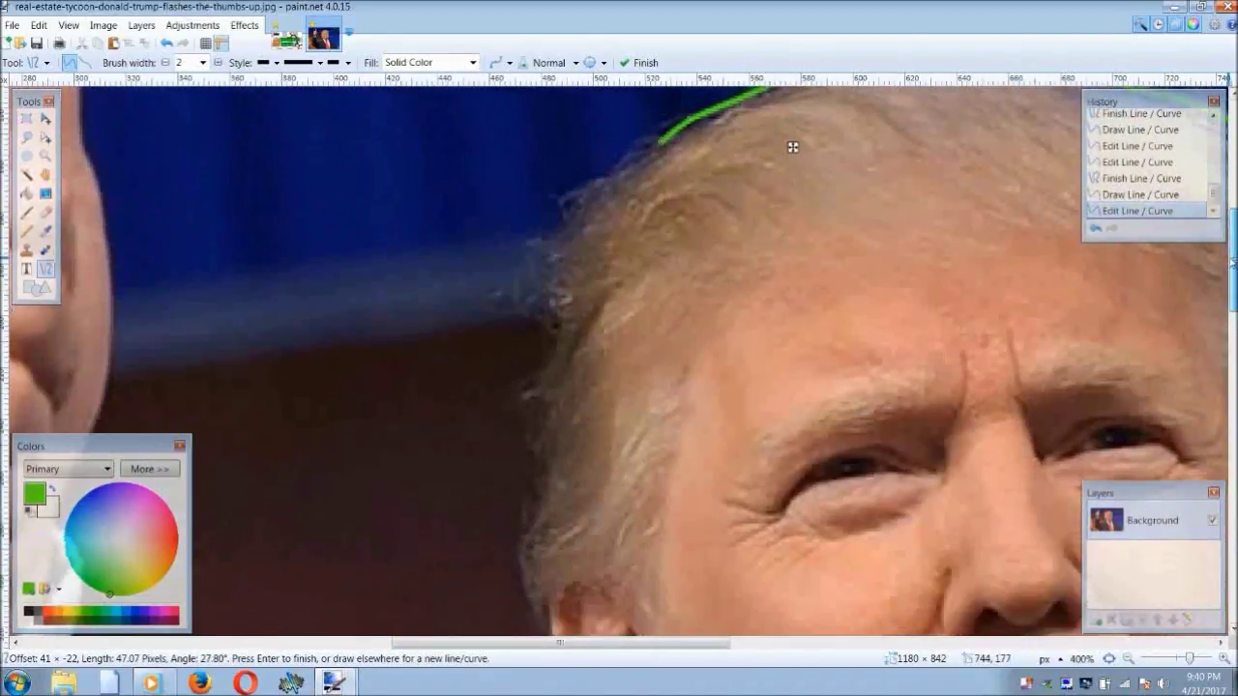
scroll(599, 224, "up", 1)
key("Return")
mouse_move(662, 172)
left_mouse_down()
mouse_move(635, 171)
mouse_move(566, 257)
mouse_move(533, 434)
left_mouse_up()
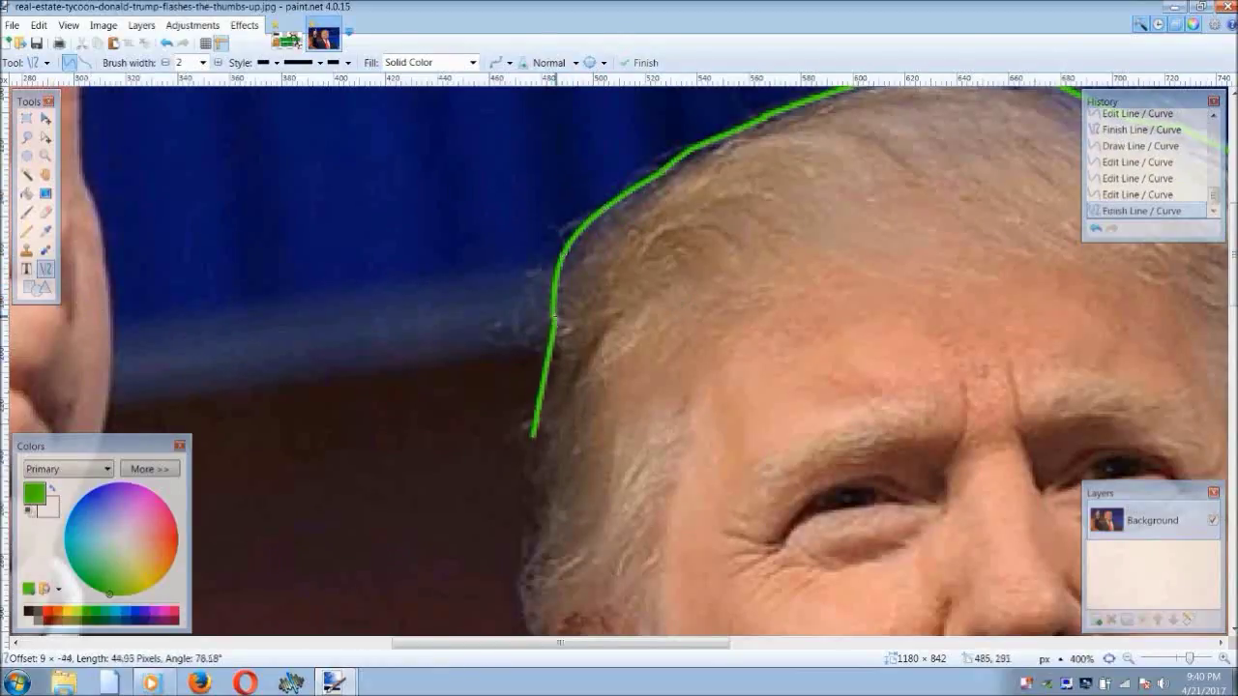
left_click_drag(544, 377, 552, 362)
left_click_drag(529, 446, 533, 517)
key("Return")
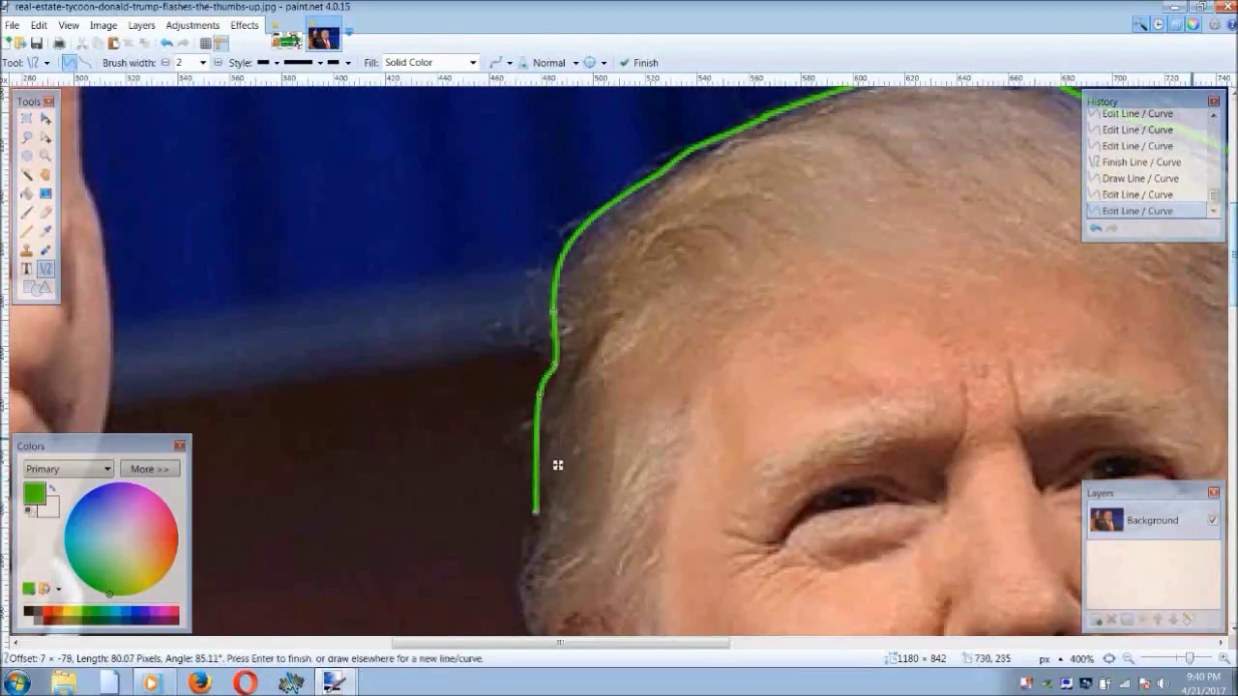
Extend the green outline down around the left ear to the tip of the hair behind it, bending the curves to fit
scroll(558, 465, "down", 5)
left_click_drag(538, 185, 543, 350)
left_click_drag(539, 253, 521, 254)
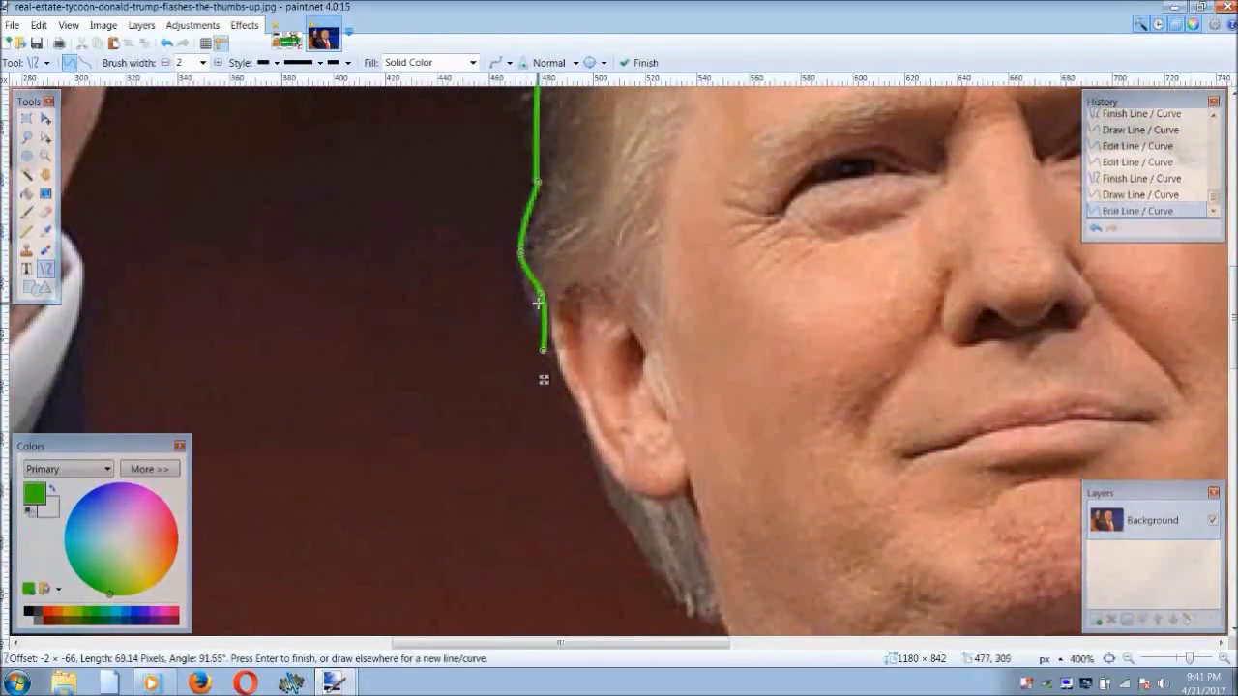
left_click_drag(541, 309, 531, 310)
mouse_move(544, 356)
left_mouse_down()
mouse_move(594, 479)
mouse_move(674, 603)
left_mouse_up()
left_click_drag(602, 500, 592, 474)
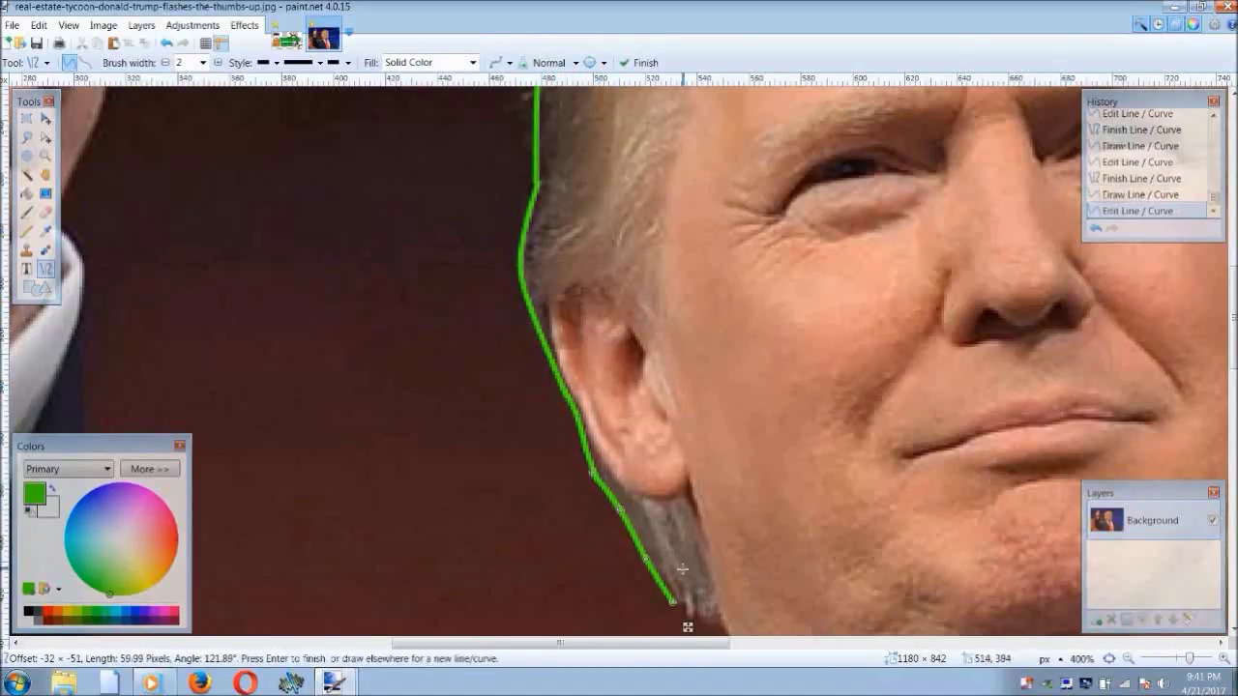
Trace from the hair tip behind the ear to the shirt collar and along the left jawline, with a jaw curve about 90 px long
scroll(842, 271, "down", 5)
mouse_move(674, 310)
left_mouse_down()
mouse_move(737, 358)
mouse_move(713, 321)
mouse_move(926, 469)
left_mouse_up()
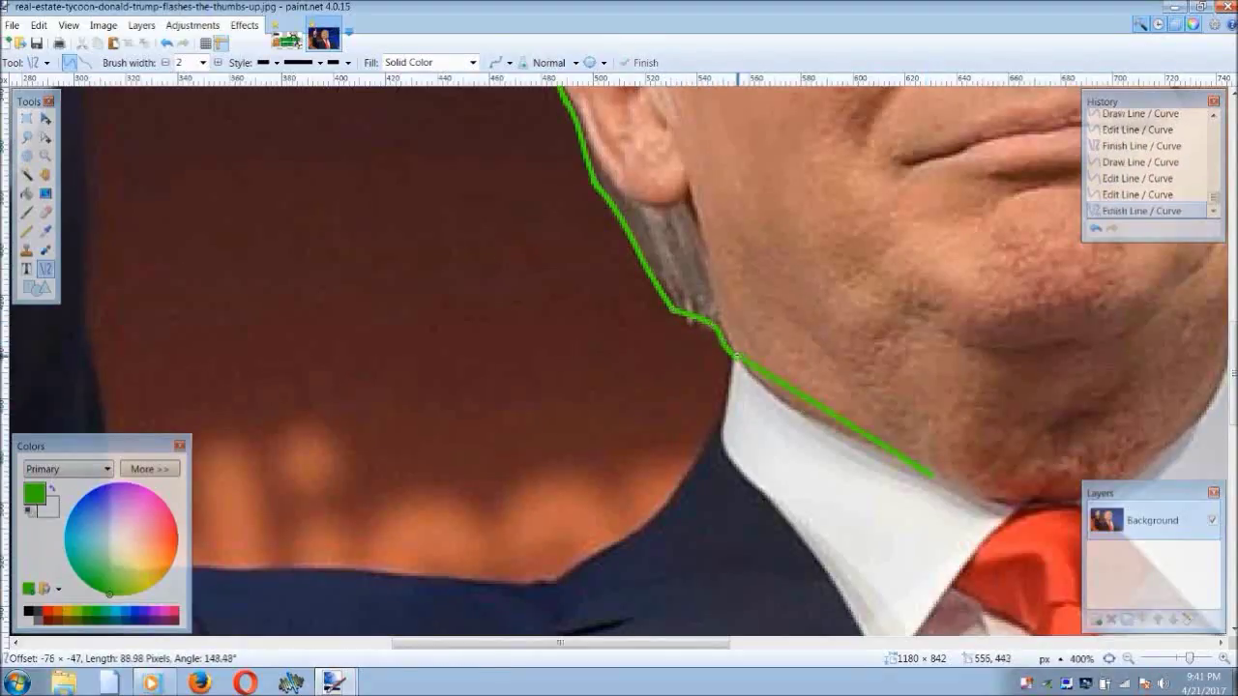
mouse_move(801, 400)
left_mouse_down()
mouse_move(868, 440)
mouse_move(867, 456)
left_mouse_up()
scroll(868, 456, "right", 5)
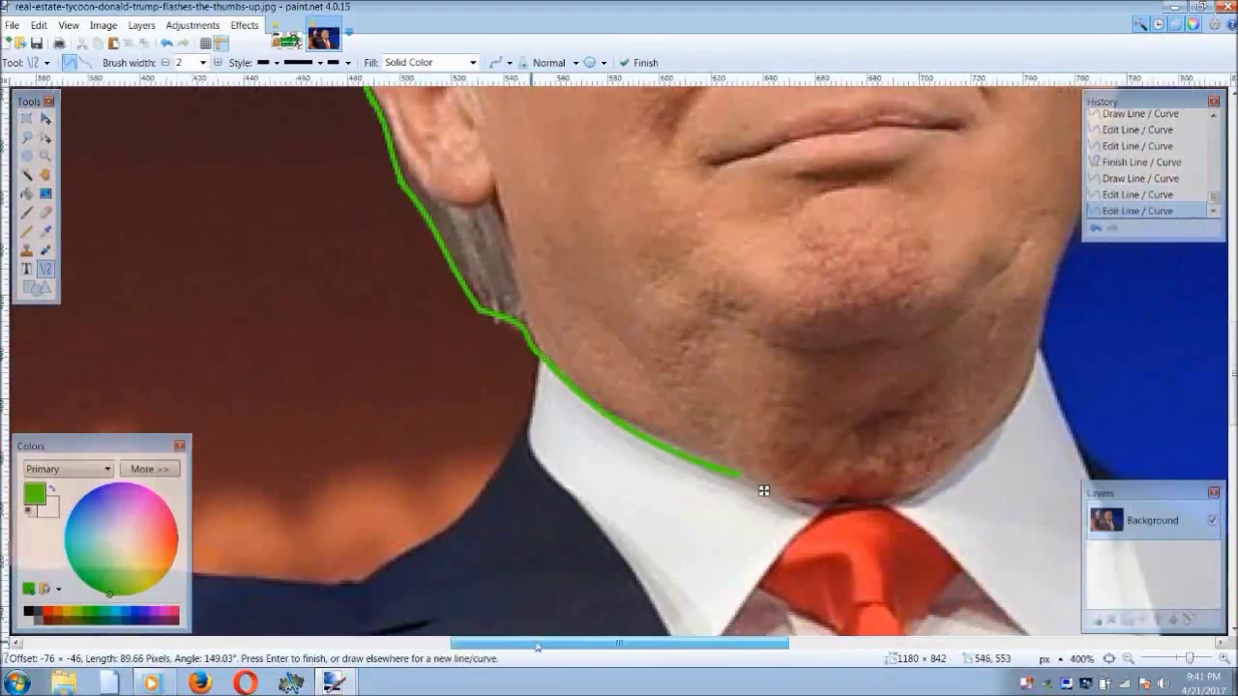
key("Return")
Trace the right half of the jawline along the collar, and close the gap under the chin above the tie knot
left_click_drag(808, 352, 649, 502)
left_click_drag(729, 428, 715, 470)
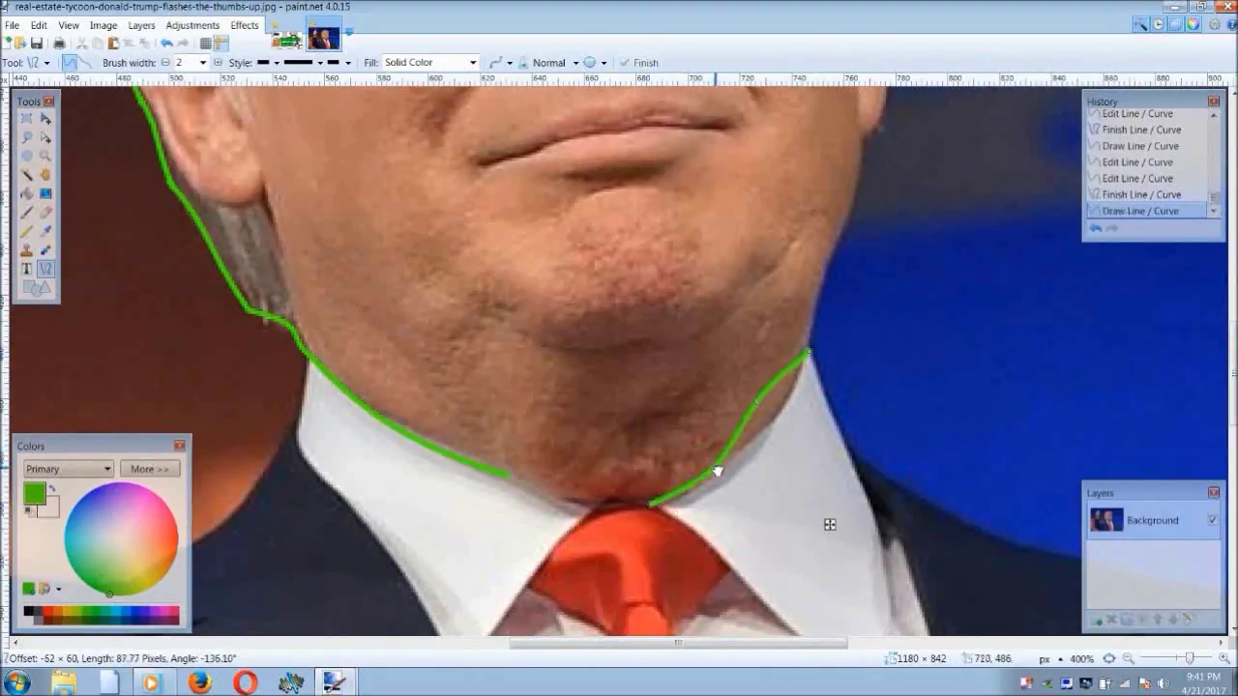
left_click_drag(774, 397, 764, 409)
key("Return")
left_click_drag(510, 475, 650, 502)
left_click_drag(559, 502, 621, 503)
Trace the outer edge of the right ear from the hair to just below the earlobe, with curves about 90 px and 31 px long
scroll(682, 613, "right", 3)
scroll(475, 509, "up", 3)
left_click_drag(687, 89, 684, 327)
left_click_drag(685, 201, 700, 174)
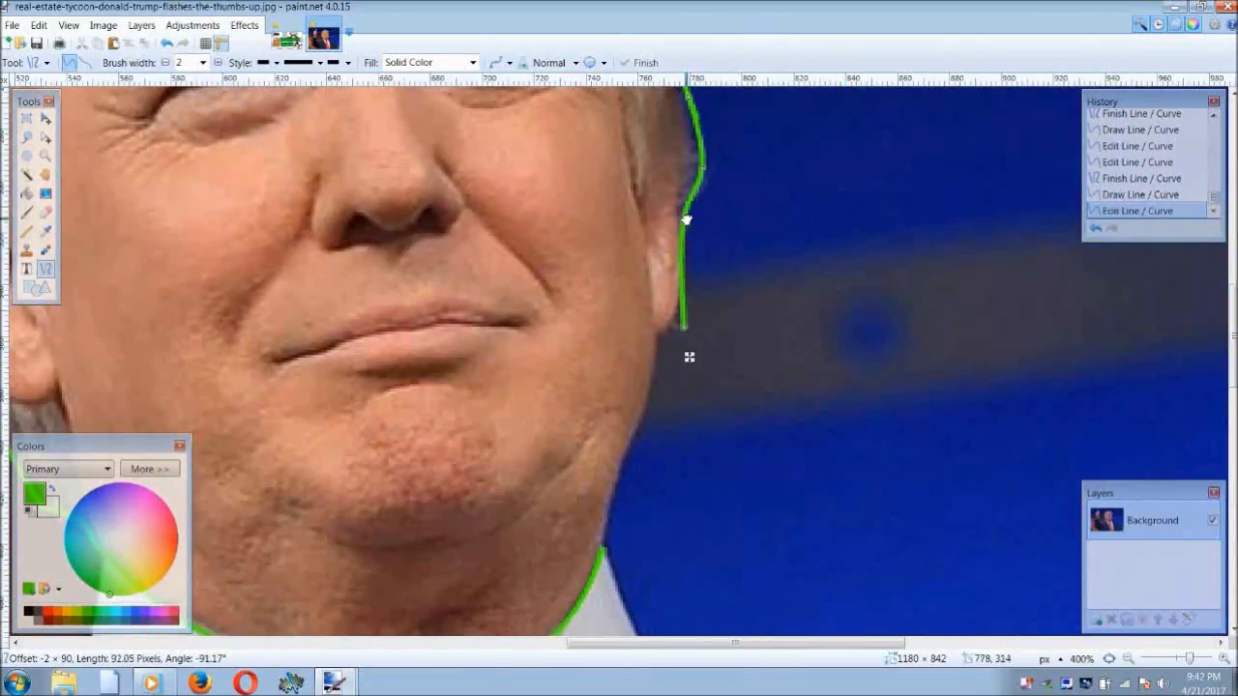
left_click_drag(685, 218, 693, 155)
left_click_drag(684, 327, 687, 331)
left_click_drag(685, 210, 686, 203)
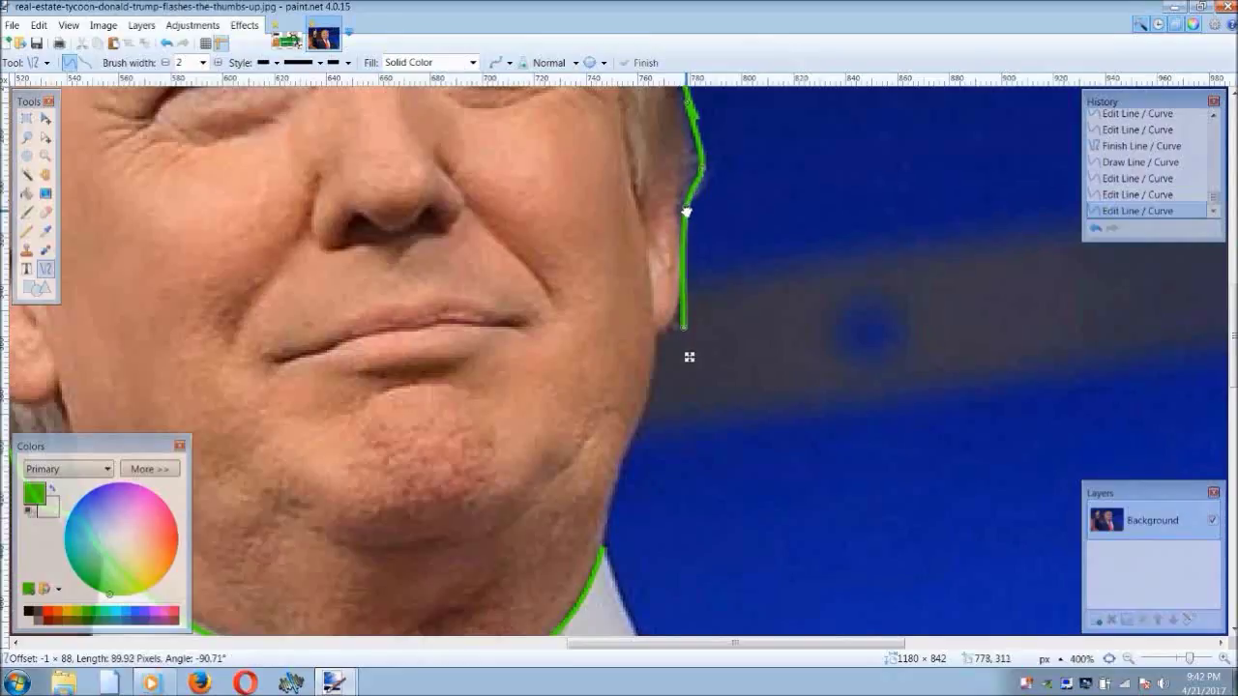
key("Return")
mouse_move(657, 373)
left_mouse_down()
mouse_move(681, 306)
mouse_move(683, 325)
left_mouse_up()
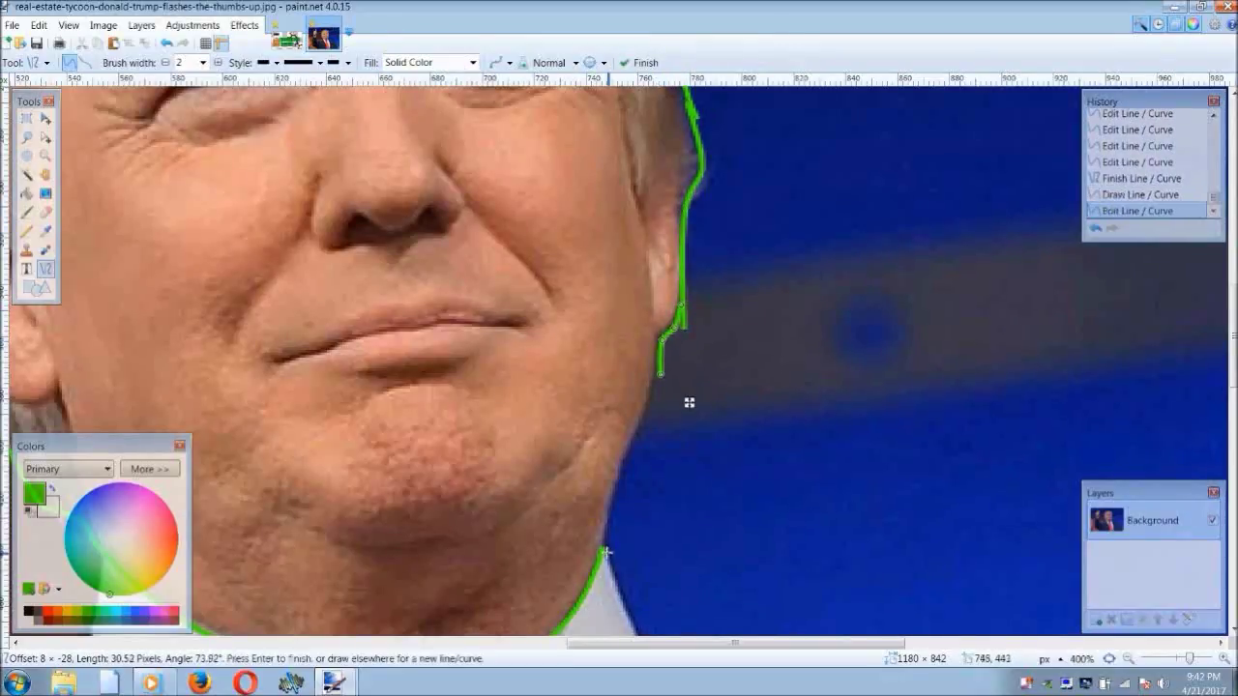
Close the head outline along the cheek from the shirt collar to the segment below the right earlobe, keeping green as the primary colour
key("Return")
left_click_drag(602, 553, 660, 369)
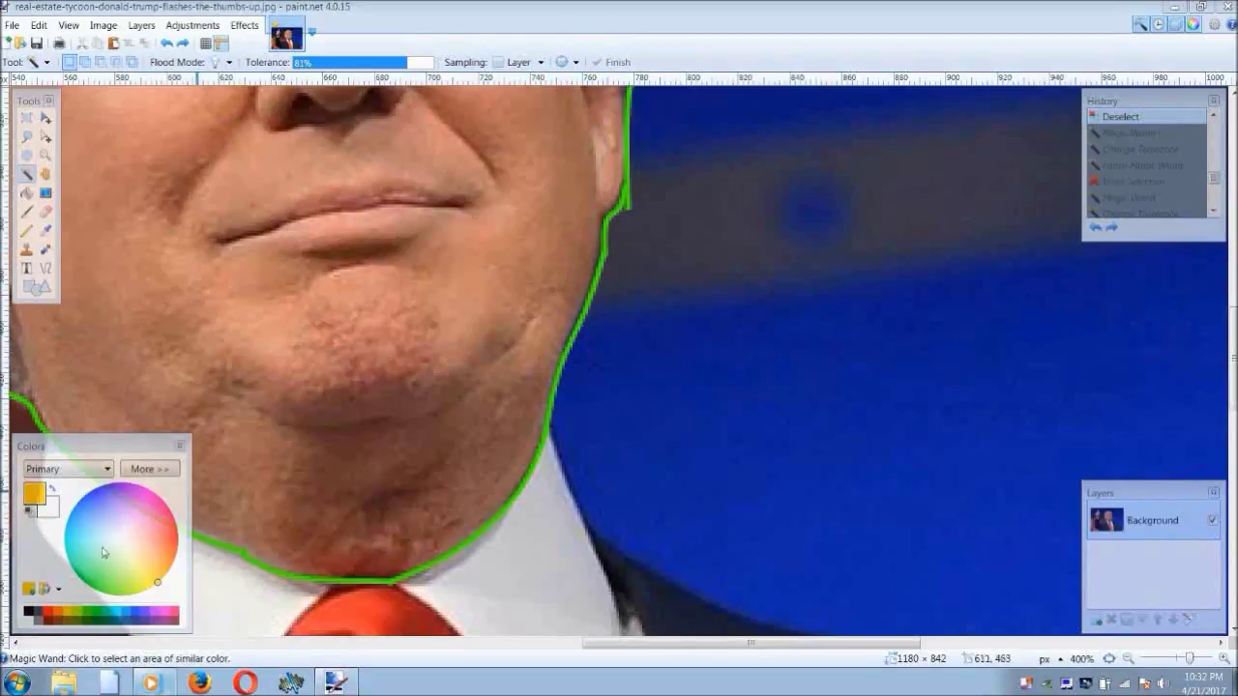
left_click(99, 611)
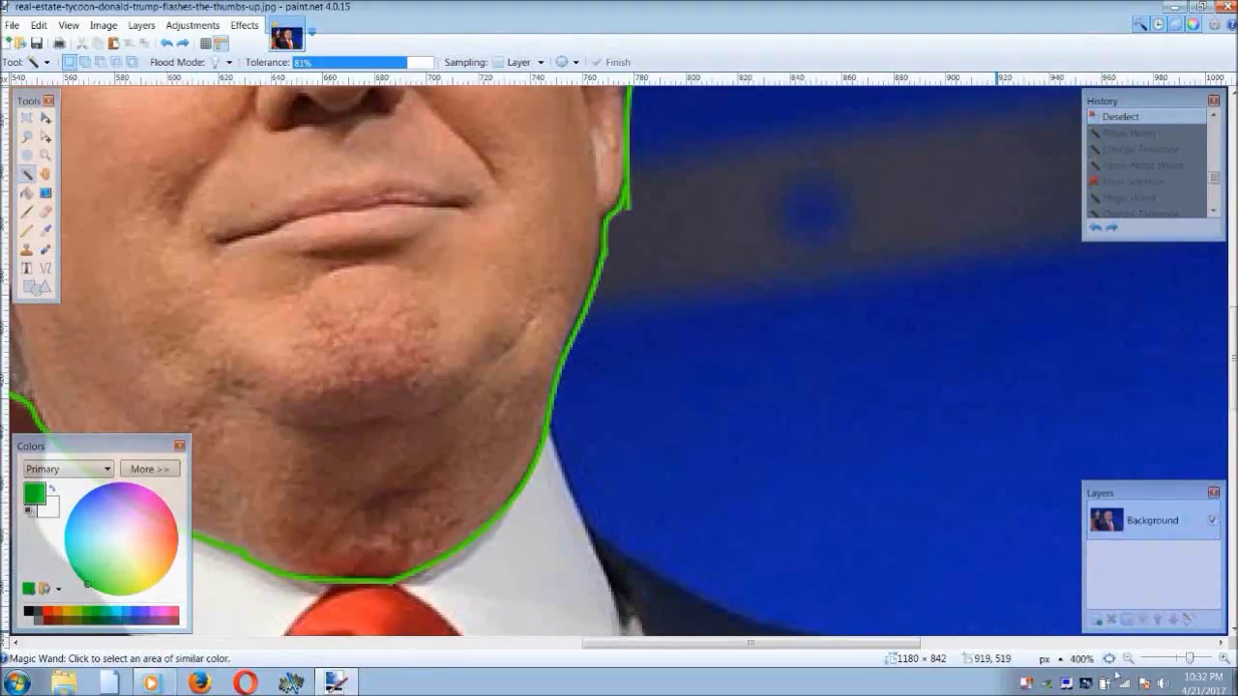
Select the dark background left of the head with the Magic Wand at 66% tolerance and erase it
left_click(1110, 658)
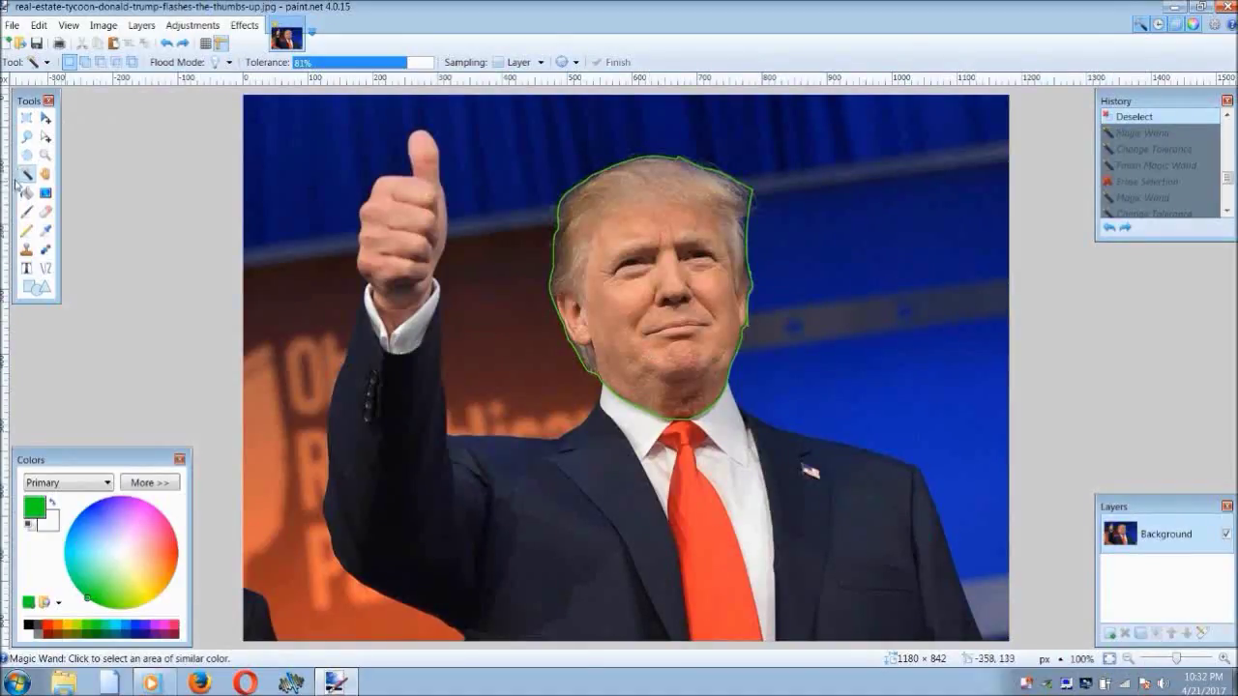
left_click(798, 254)
left_click(404, 64)
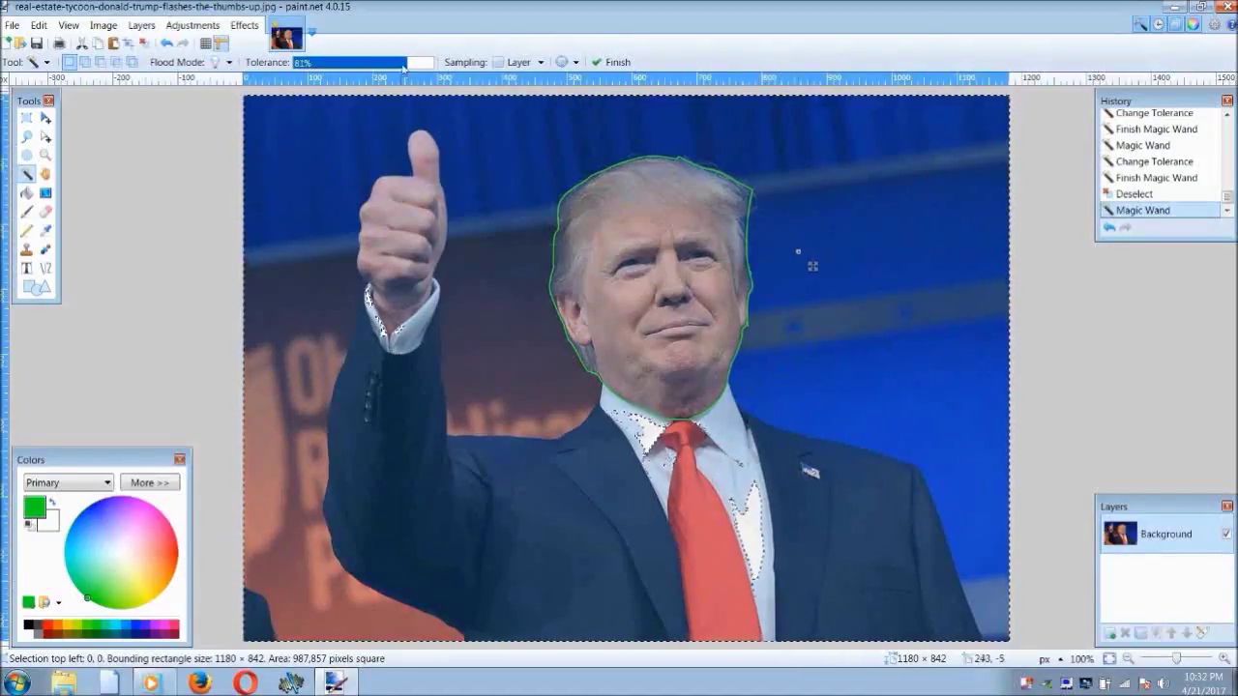
left_click(400, 63)
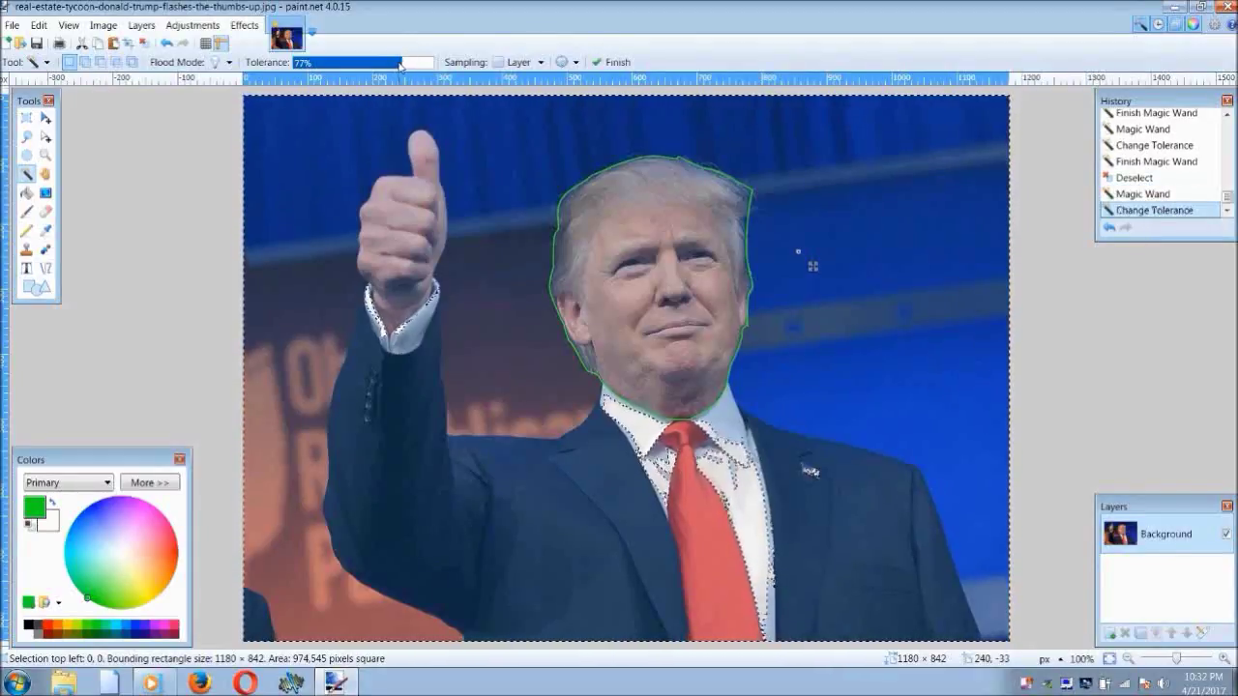
left_click(396, 64)
left_click(393, 64)
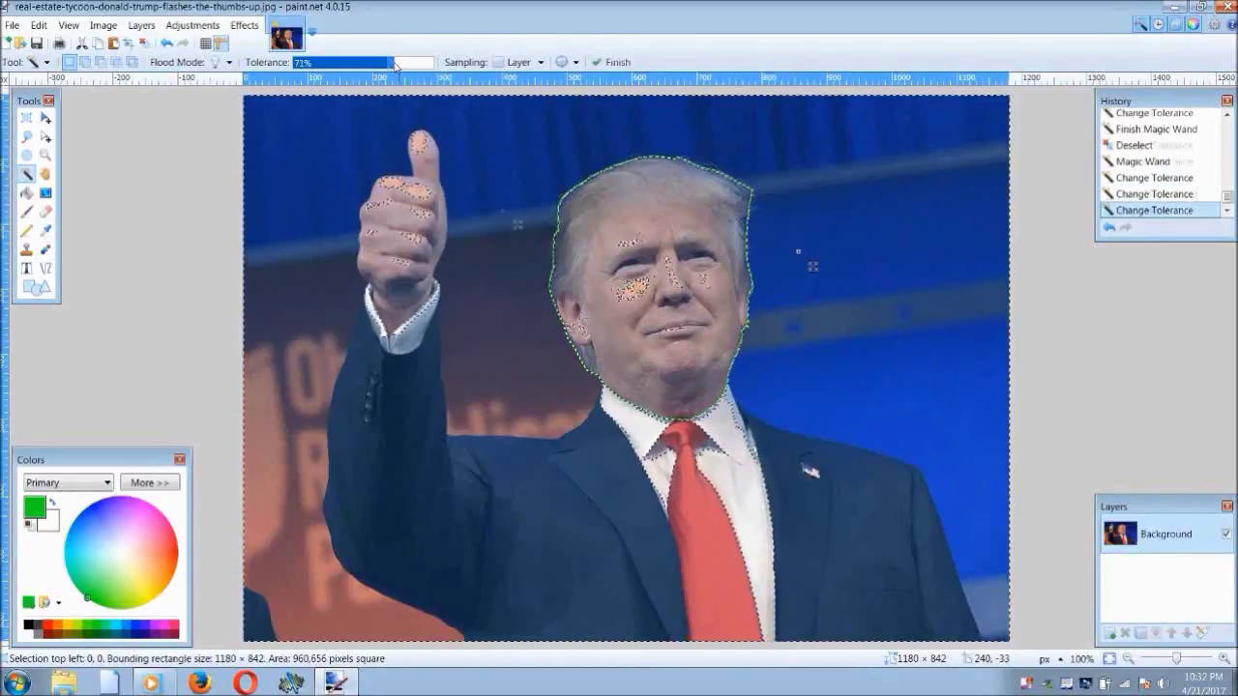
left_click(503, 209)
left_click(388, 64)
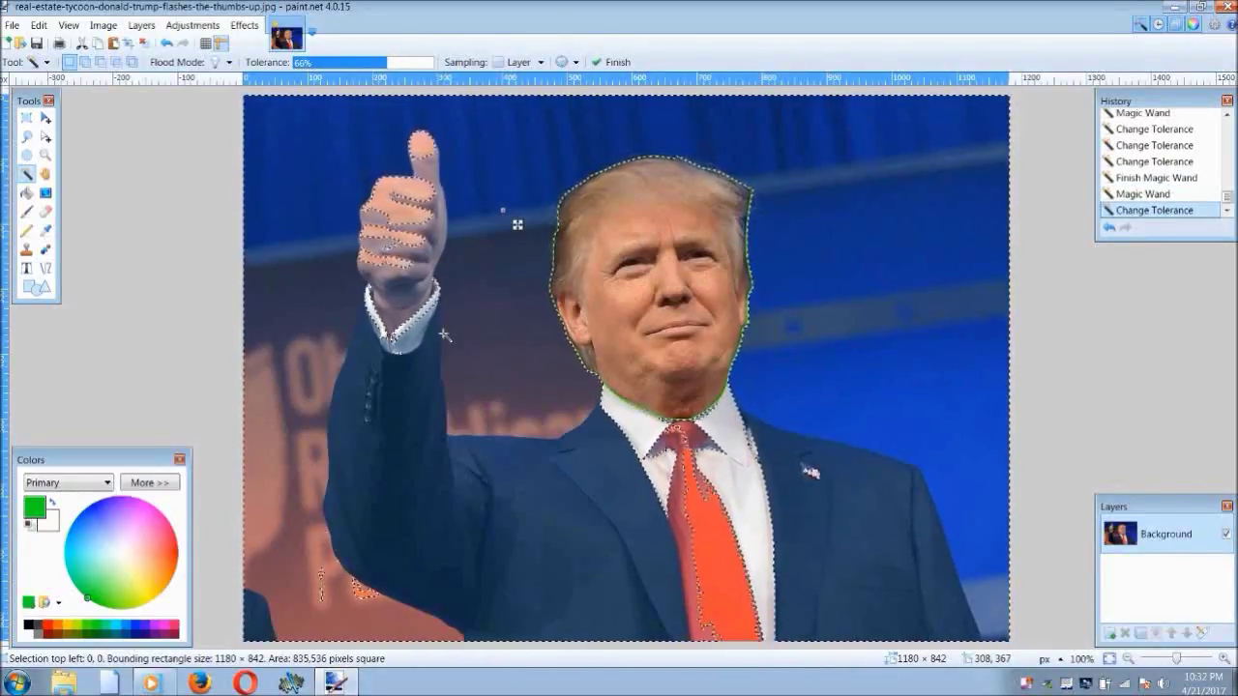
key("Delete")
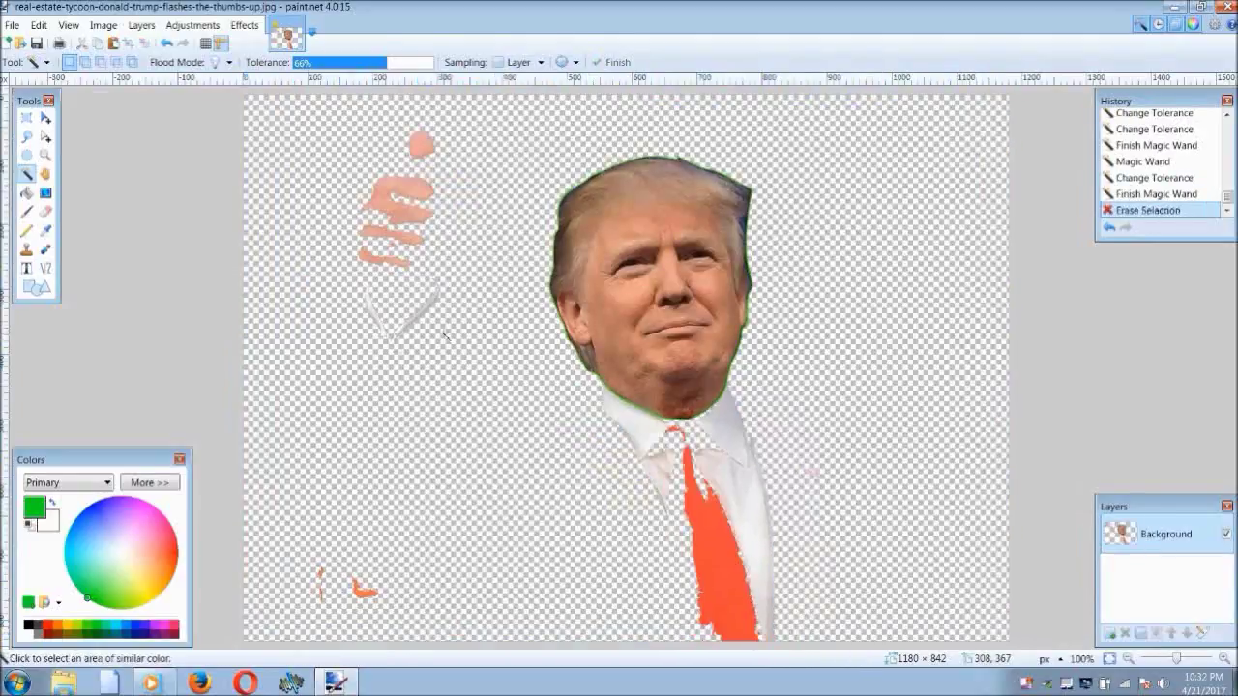
Erase both leftover halves of the white shirt and the large piece of the red tie
left_click(730, 420)
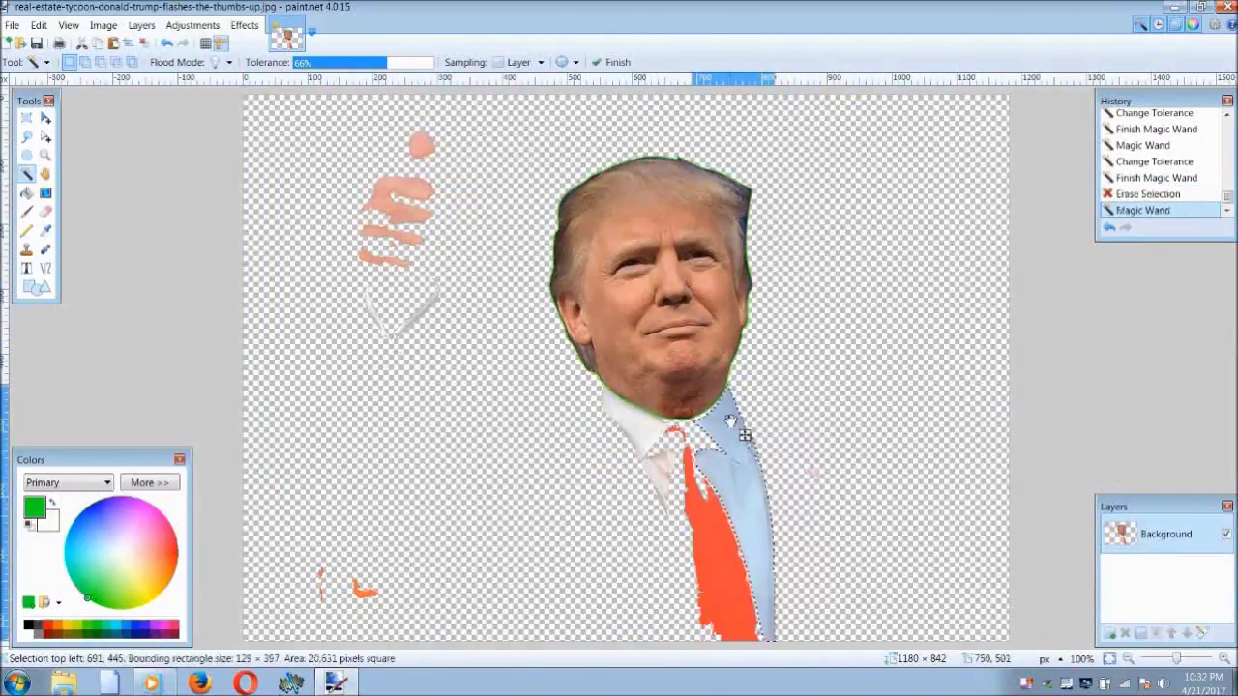
left_click(646, 432)
key("Delete")
left_click(693, 525)
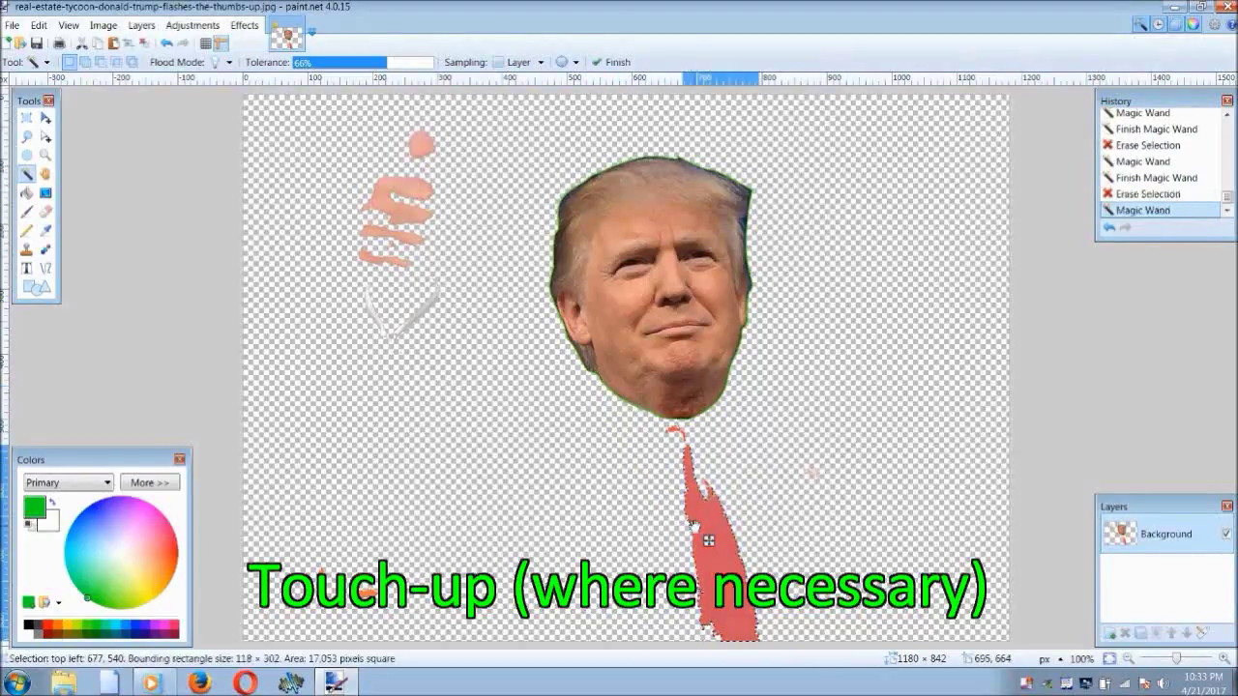
key("Delete")
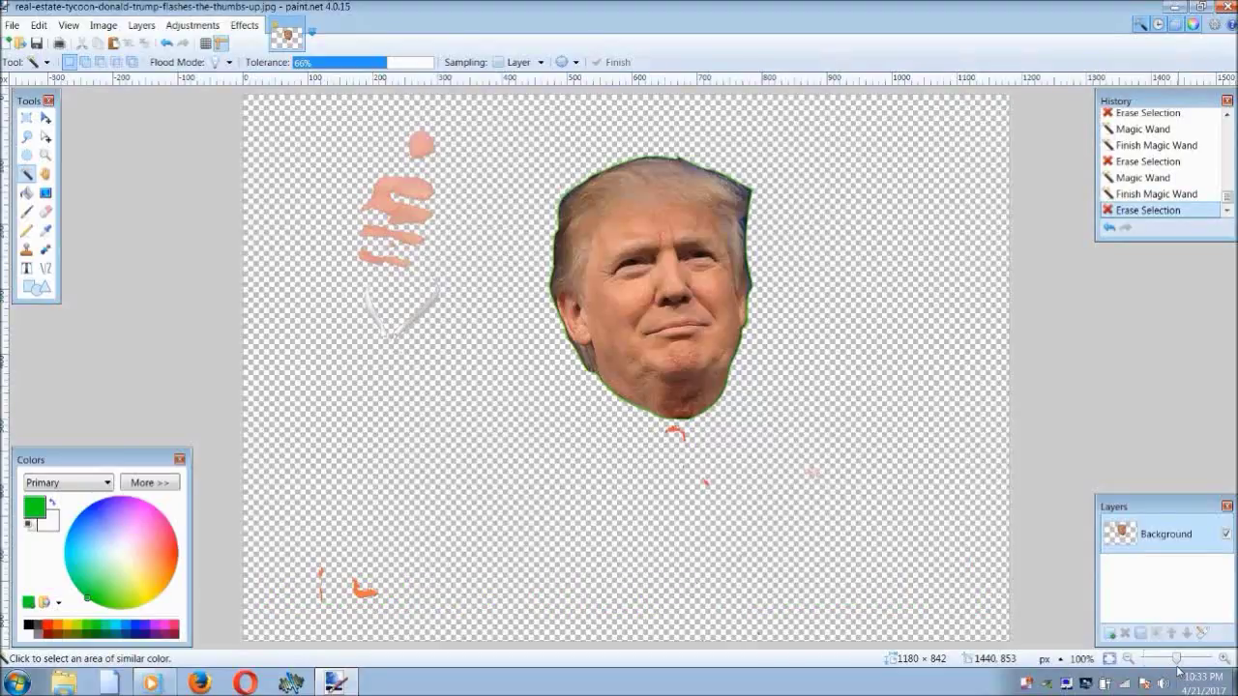
Select the green outline around the head with the Magic Wand at 59% tolerance and erase it
left_click_drag(1178, 661, 1199, 660)
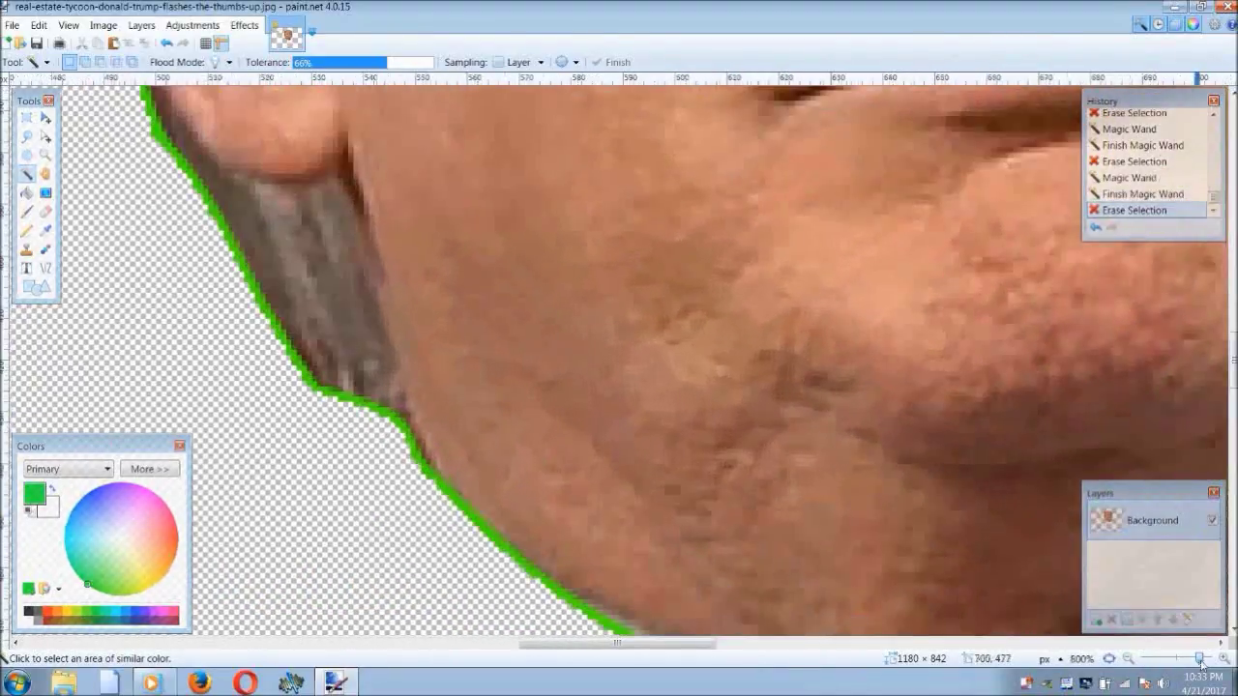
left_click(435, 478)
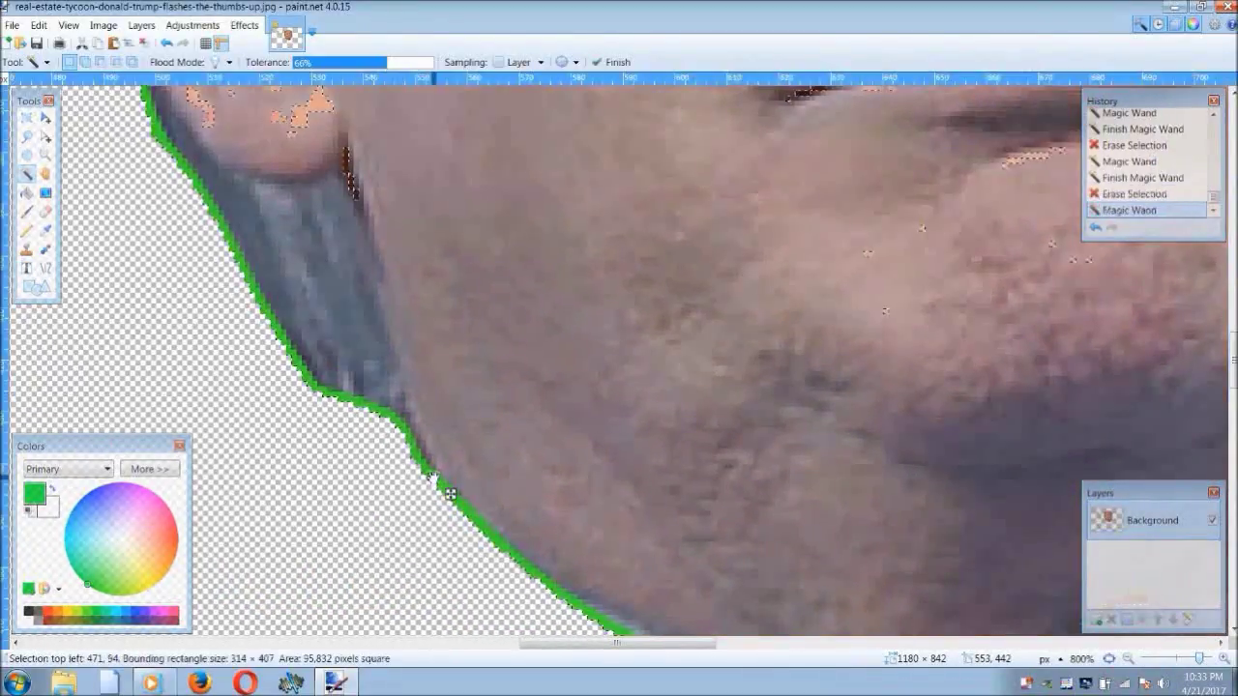
left_click(365, 64)
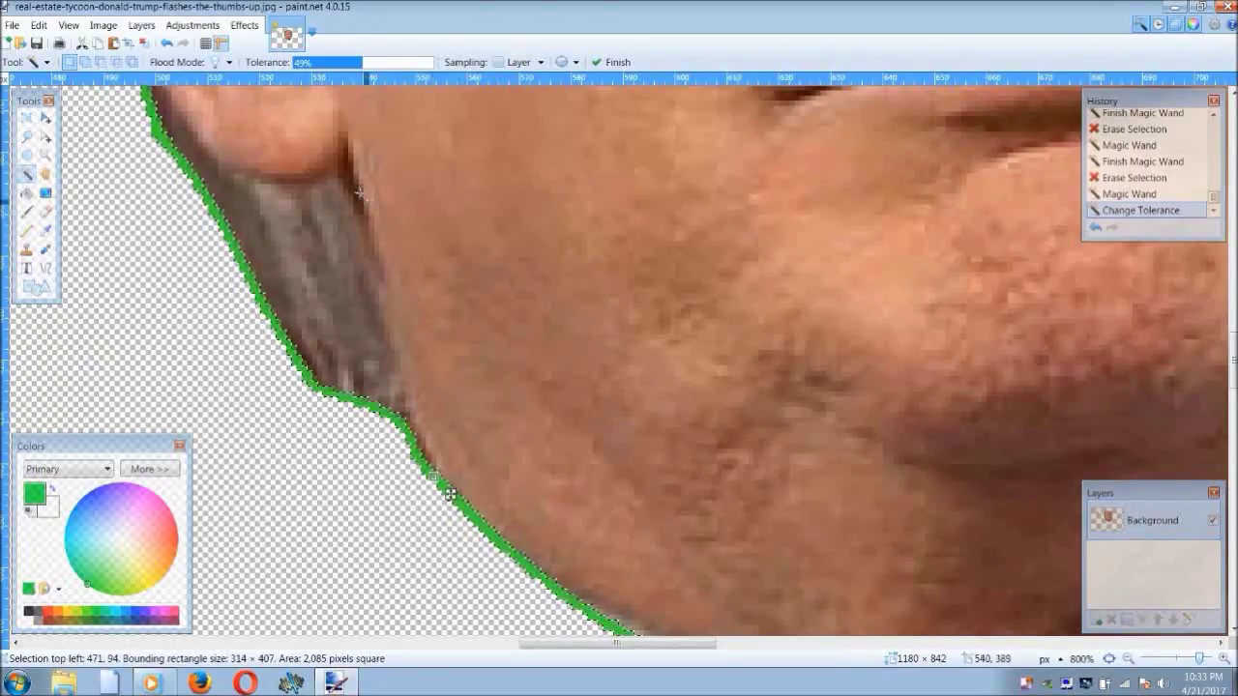
left_click(382, 64)
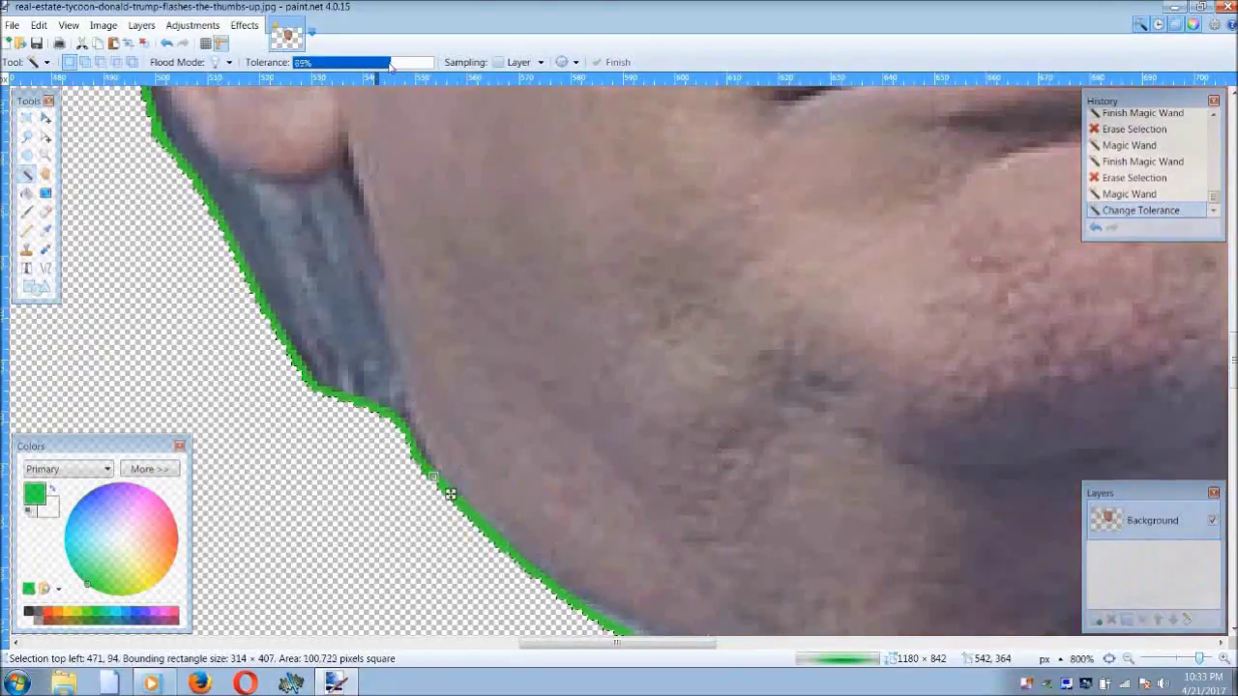
left_click_drag(382, 64, 378, 64)
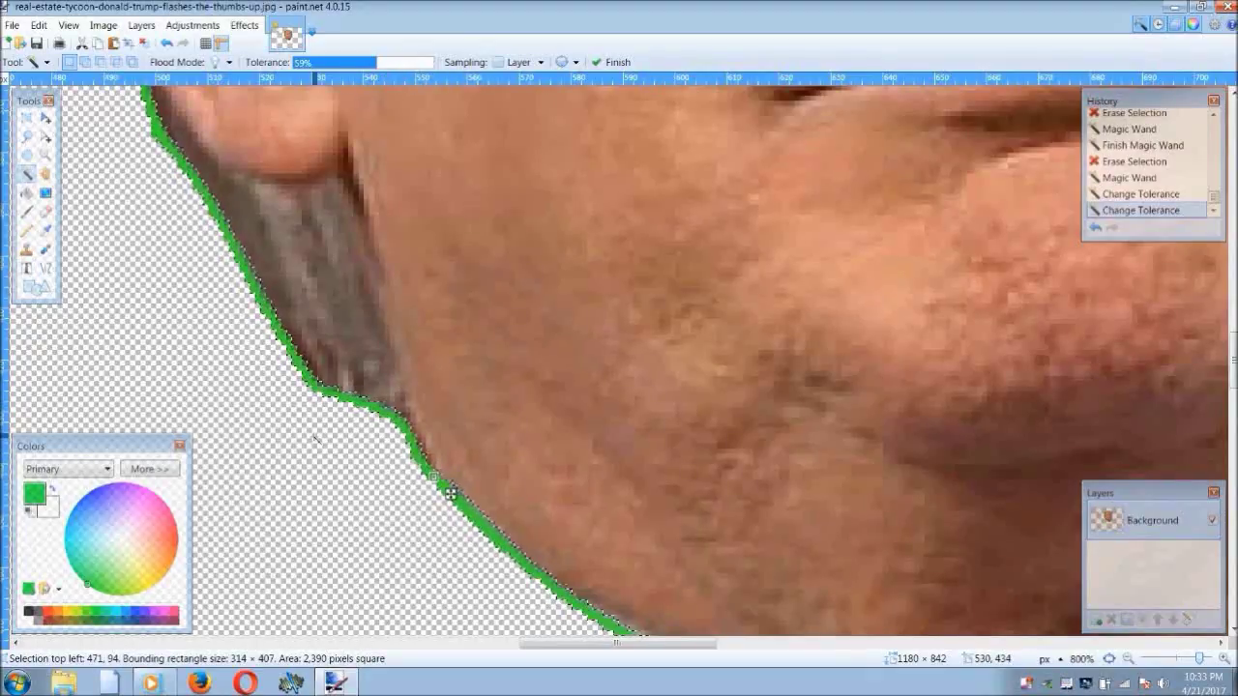
key("Delete")
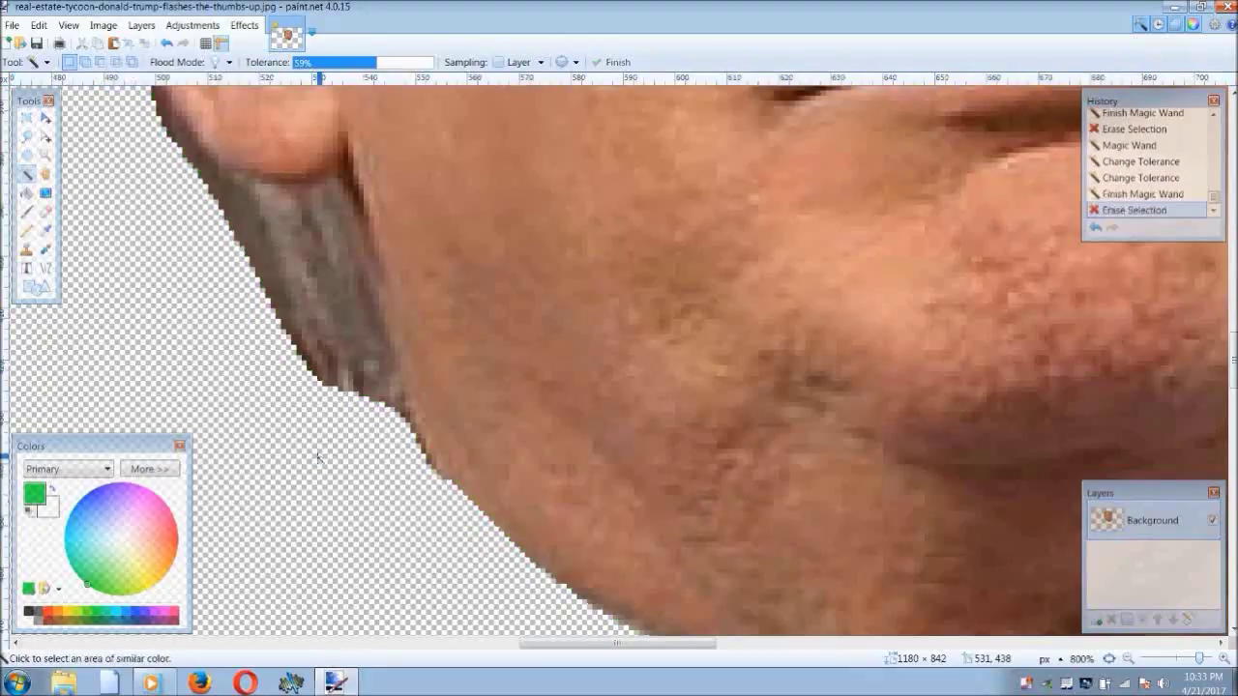
Erase the leftover thumb and finger patches of the raised hand
left_click(1108, 659)
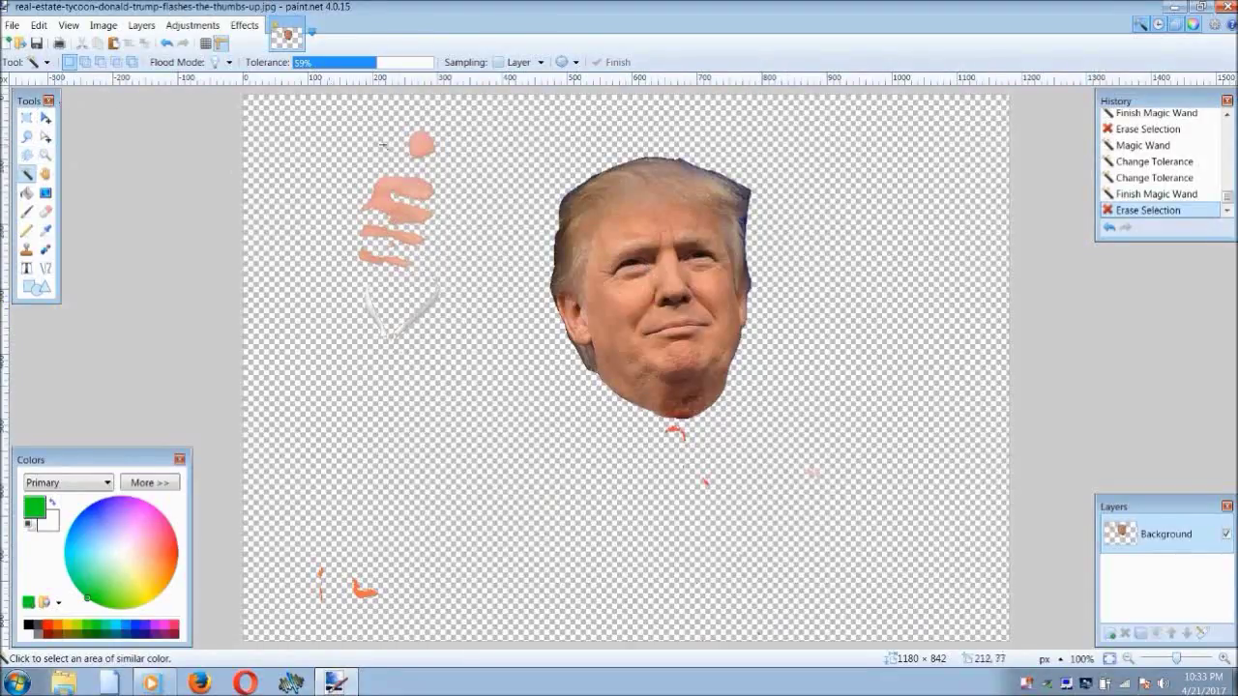
left_click(422, 143)
key("Delete")
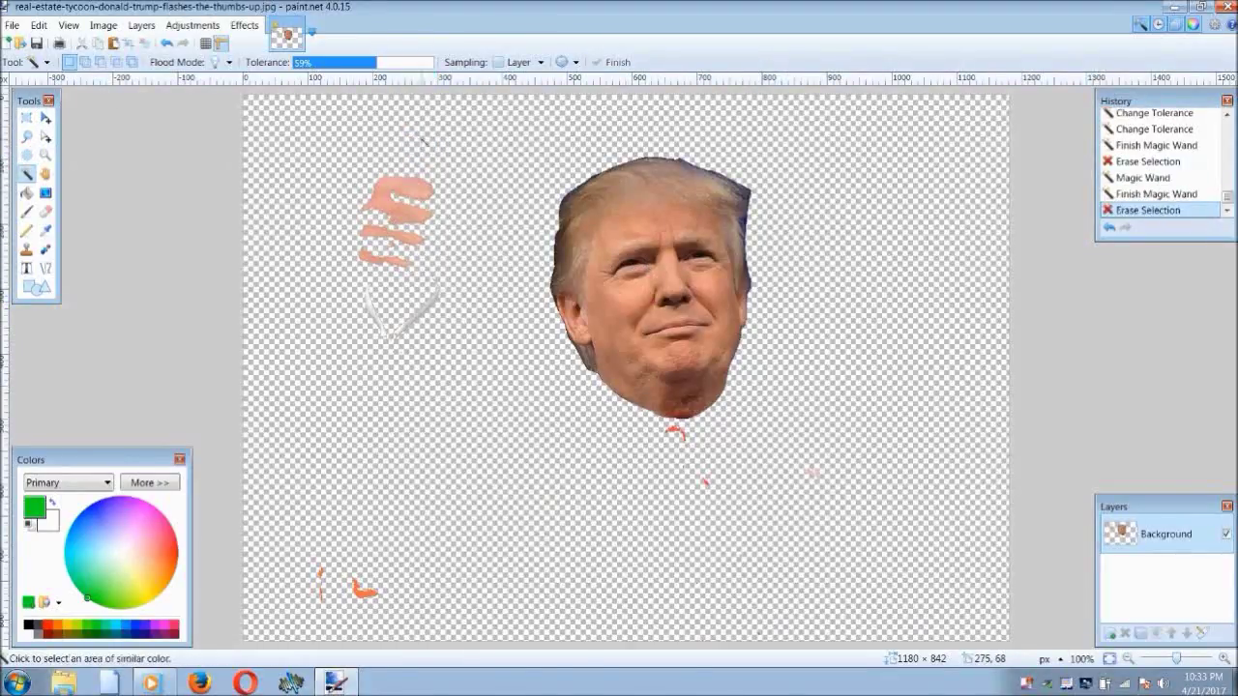
left_click(408, 175)
left_click(406, 182)
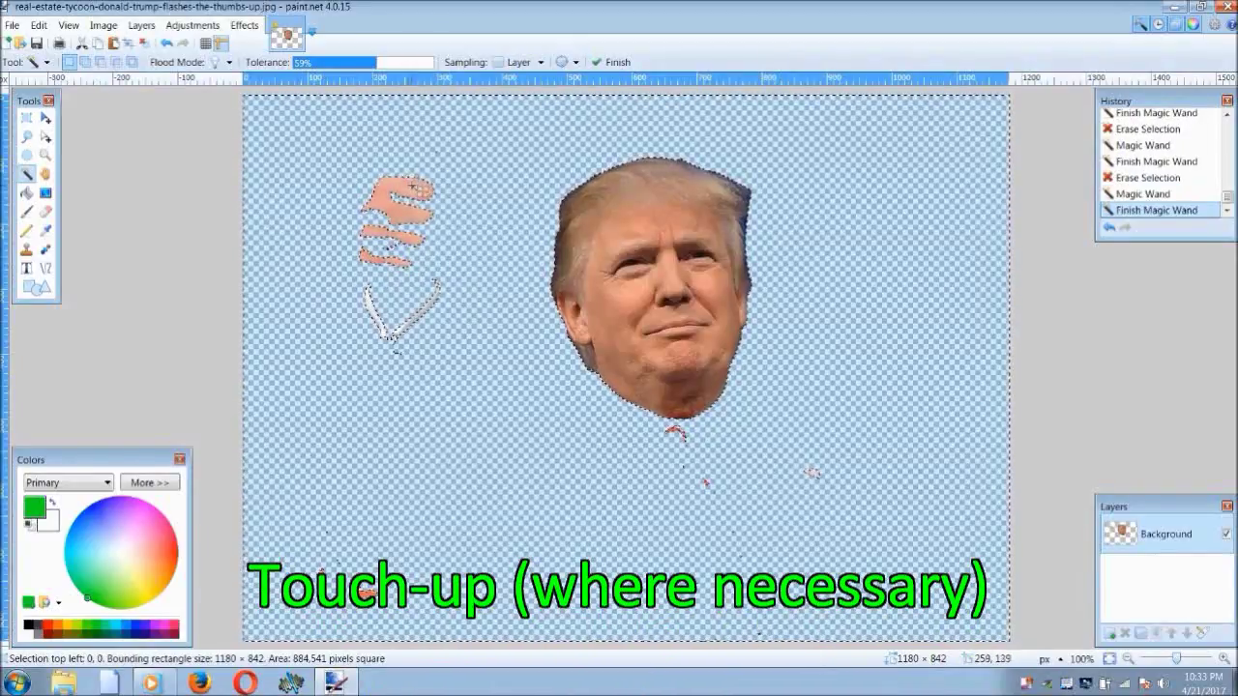
key("Delete")
left_click(404, 230)
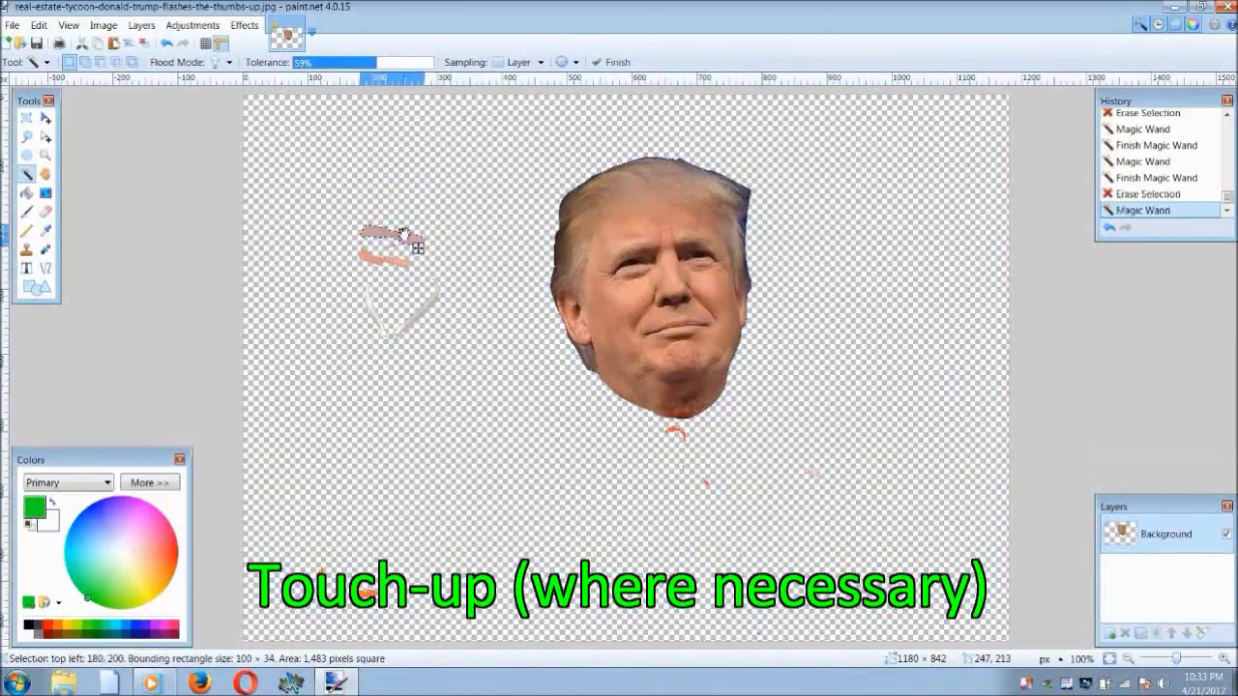
key("Delete")
left_click(385, 258)
key("Delete")
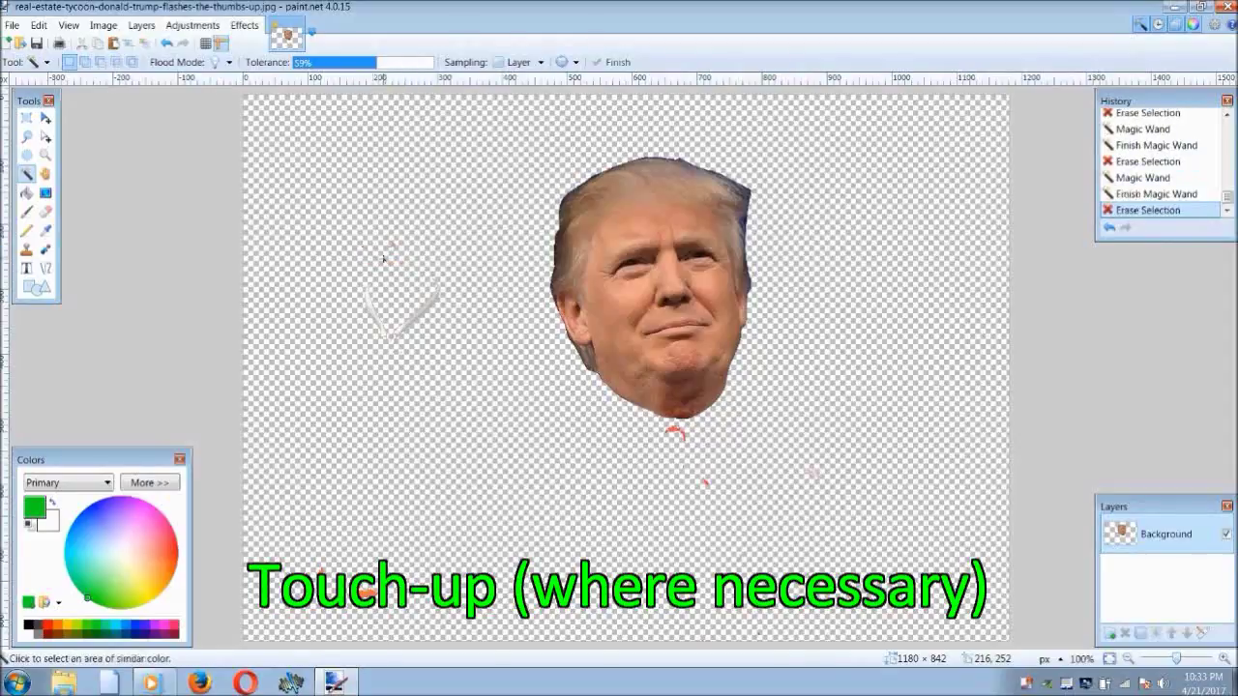
Erase both leftover strips of the white shirt cuff below the hand
left_click(375, 316)
key("Delete")
left_click(417, 317)
key("Delete")
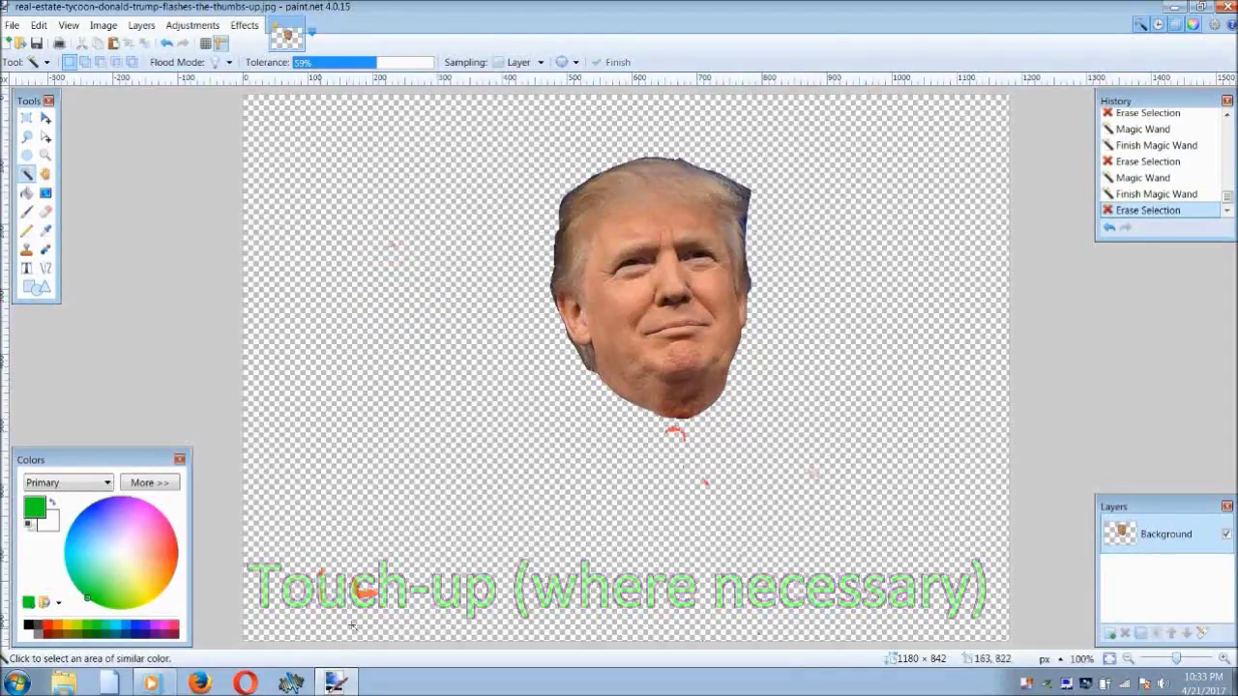
Erase the orange lettering remnants near the image's lower-left corner, undoing any selection that catches the empty background
left_click(365, 592)
key("Delete")
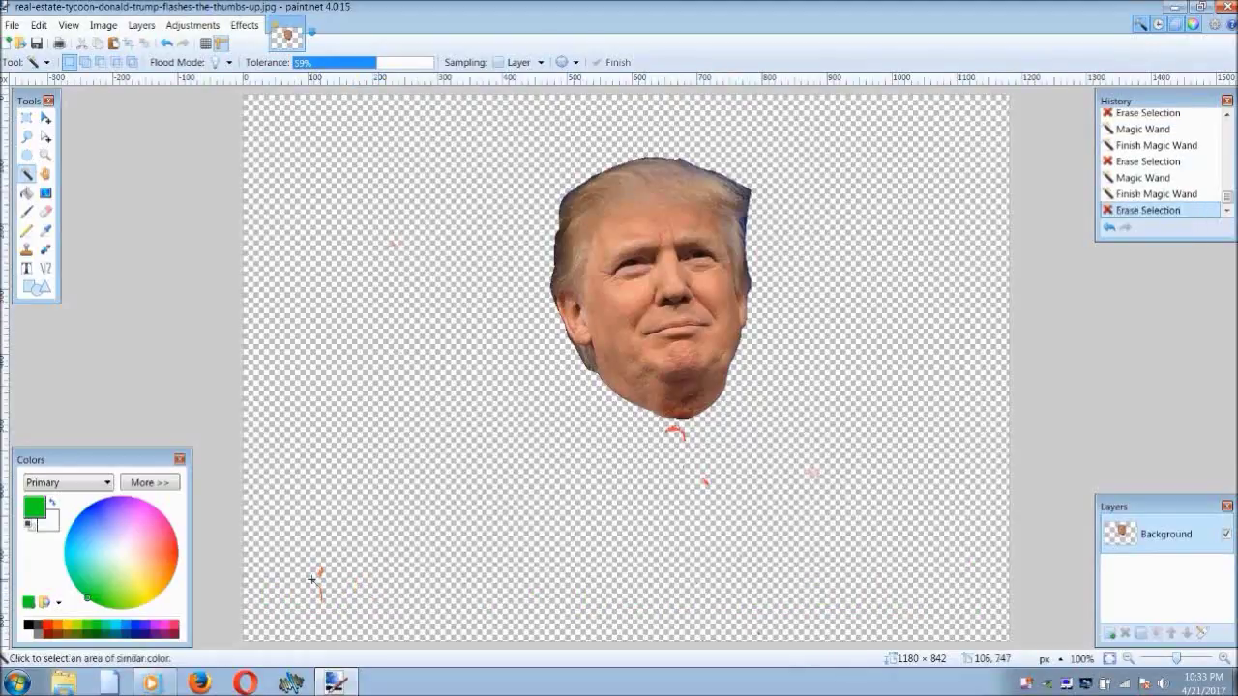
left_click(321, 573)
key("Delete")
left_click(320, 594)
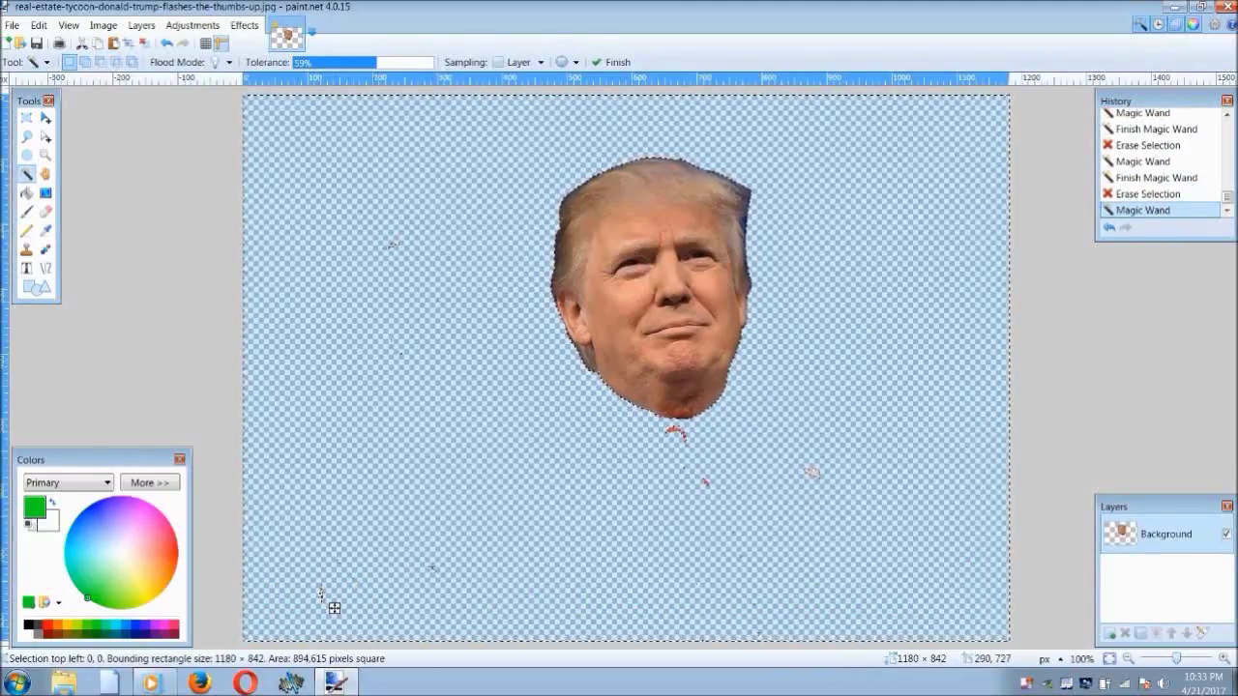
key("ctrl+z")
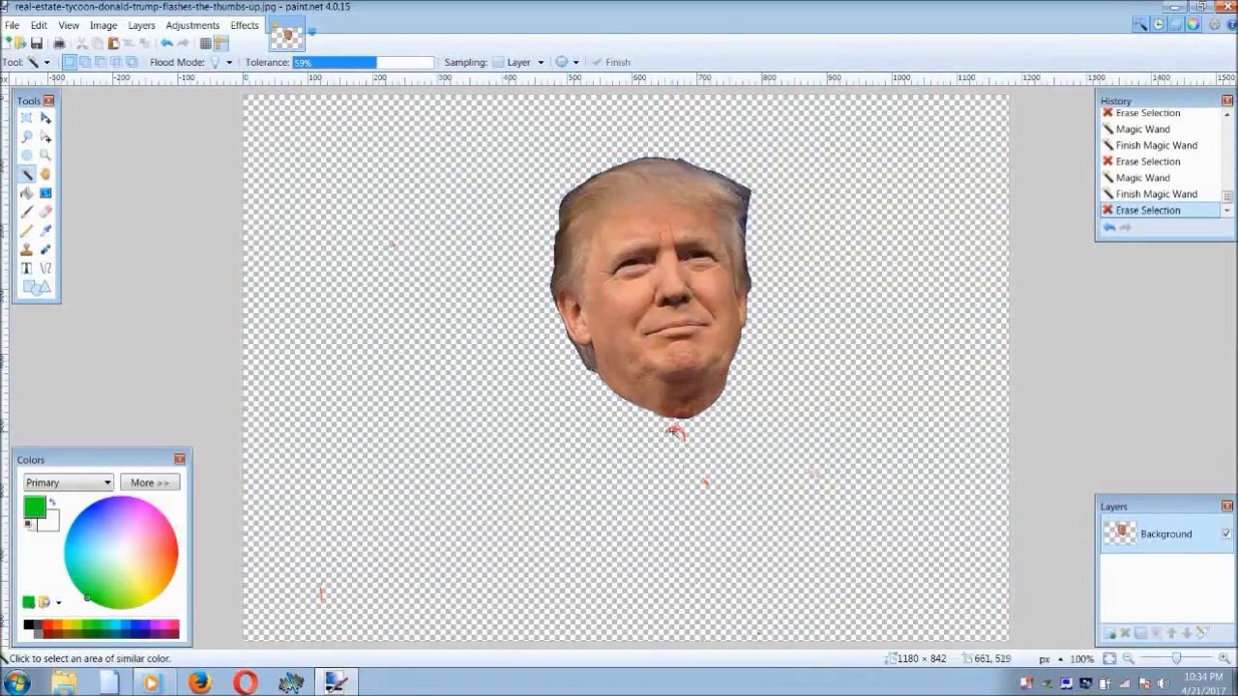
Erase the red tie-knot remnant under the chin and the small red speck below it, undoing any stray selection
left_click(674, 432)
key("Delete")
left_click(694, 444)
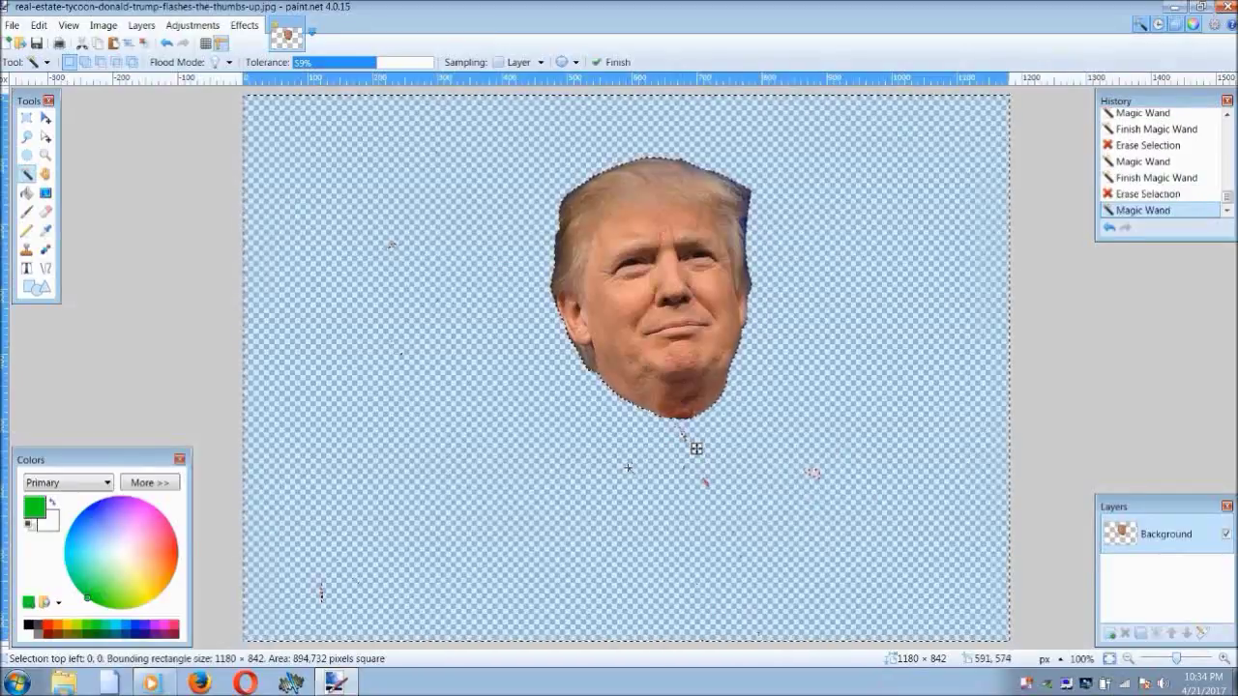
key("ctrl+z")
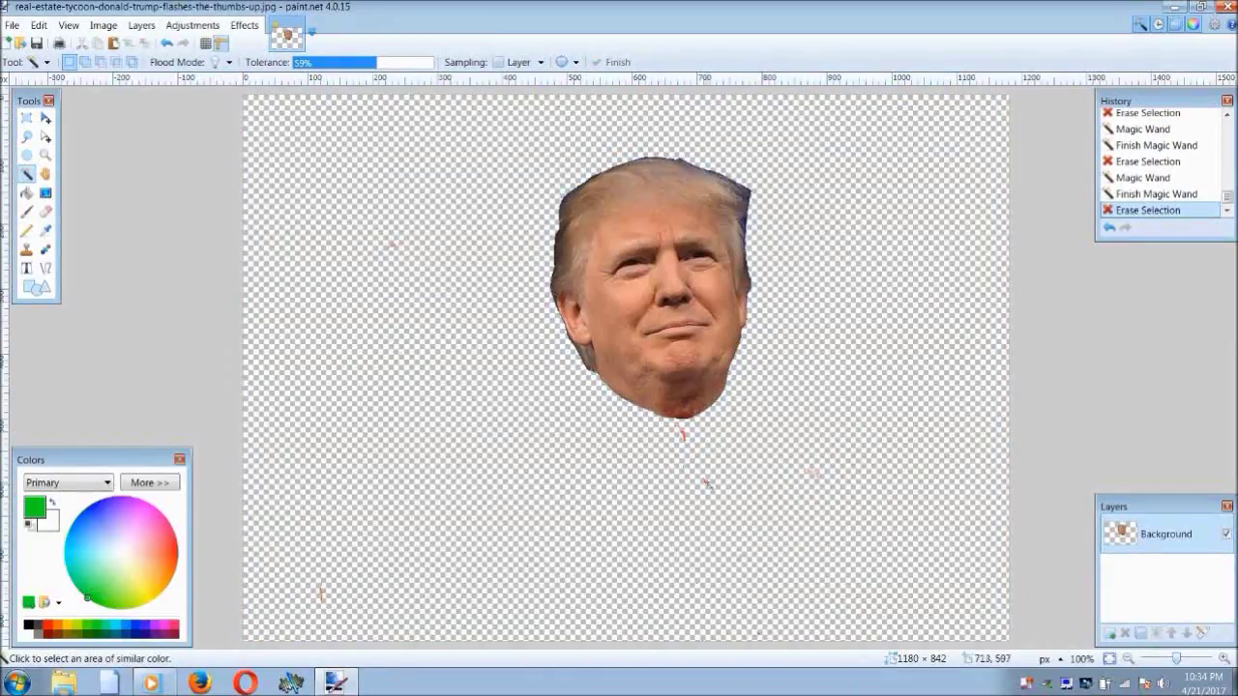
left_click(706, 483)
key("ctrl+z")
Save the cut-out as a PNG file named "donald trump head" in the how to transp folder, accepting the save settings
left_click(12, 27)
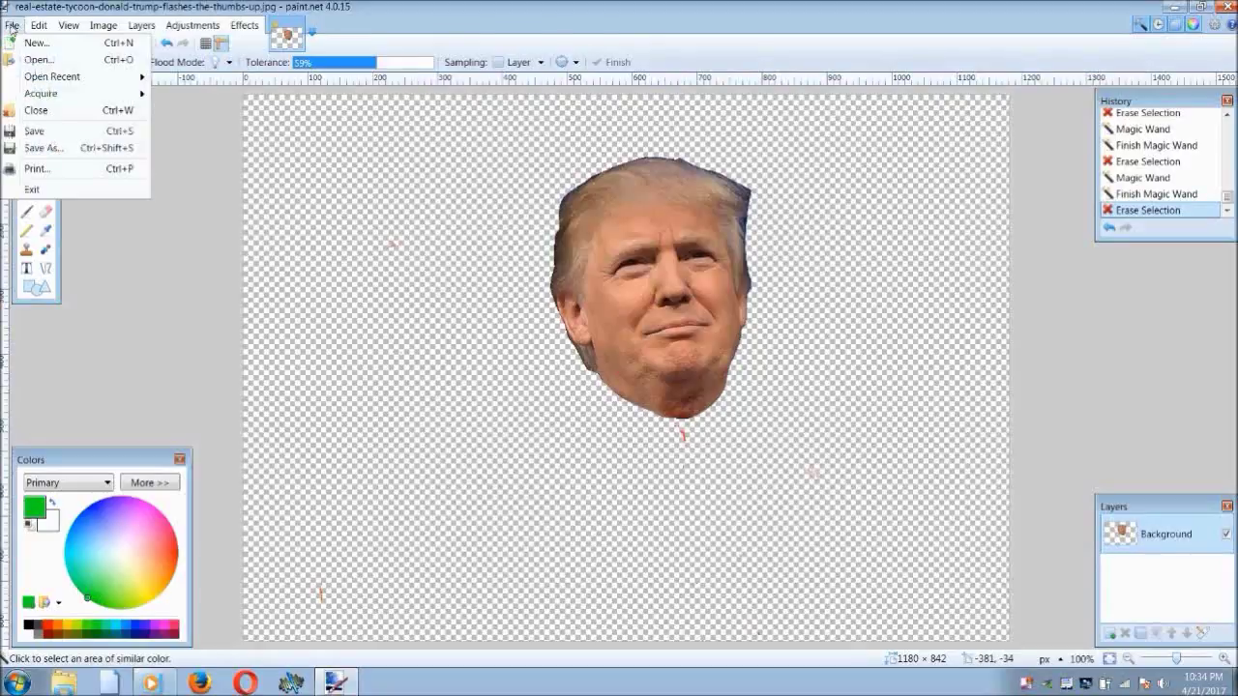
left_click(53, 150)
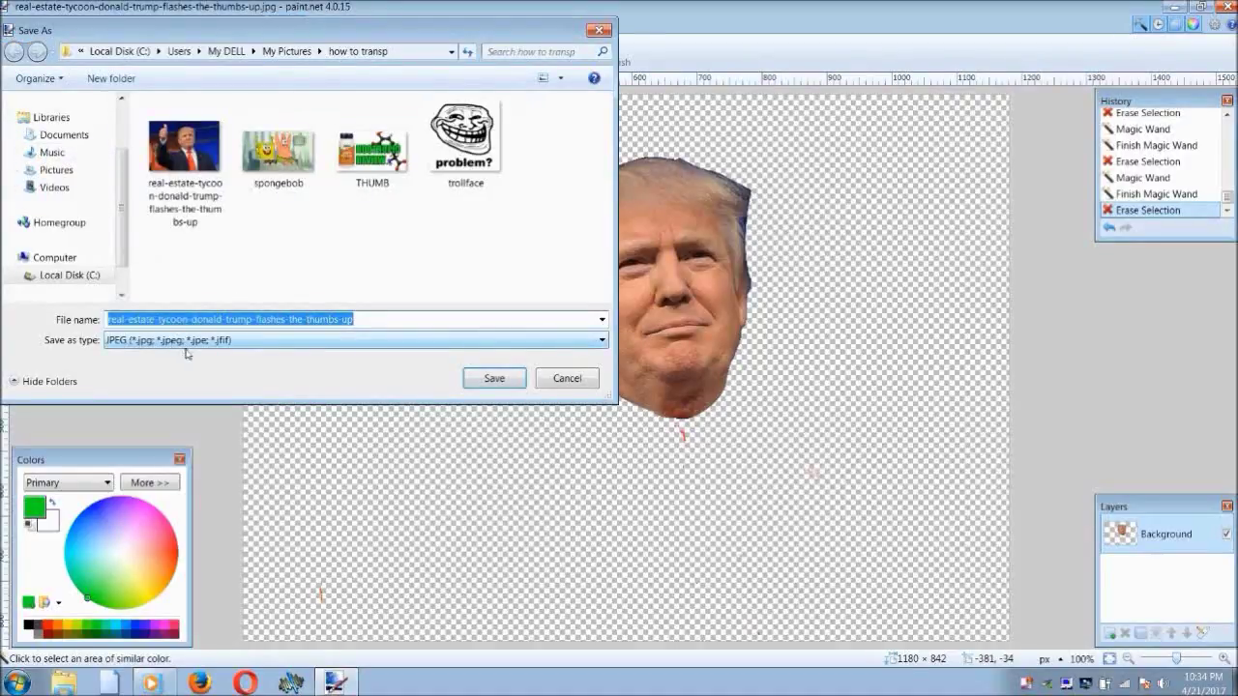
left_click(256, 340)
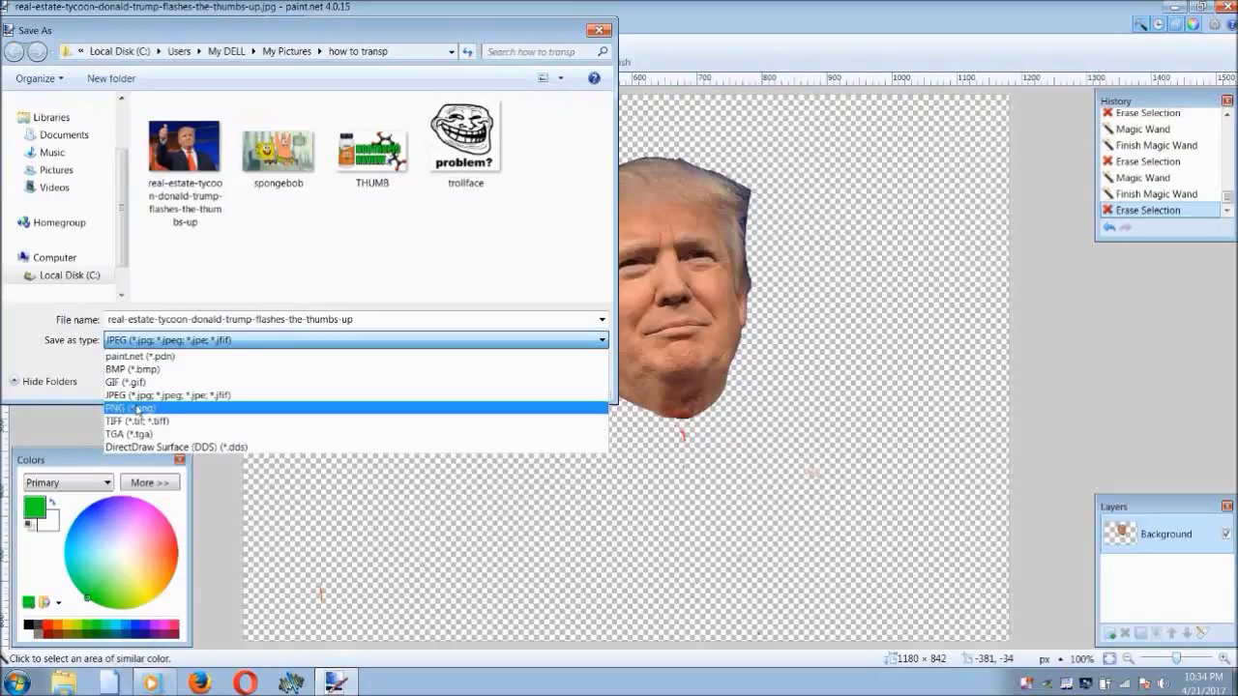
left_click(136, 408)
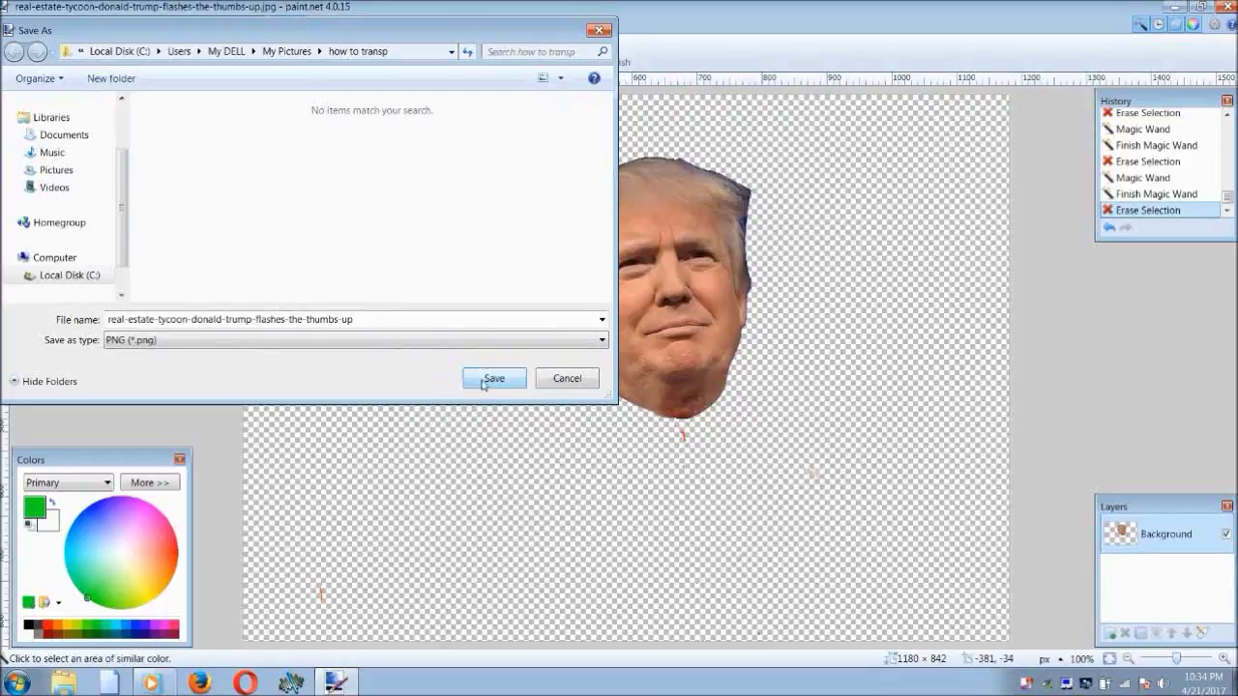
left_click(370, 319)
type("donald trump head")
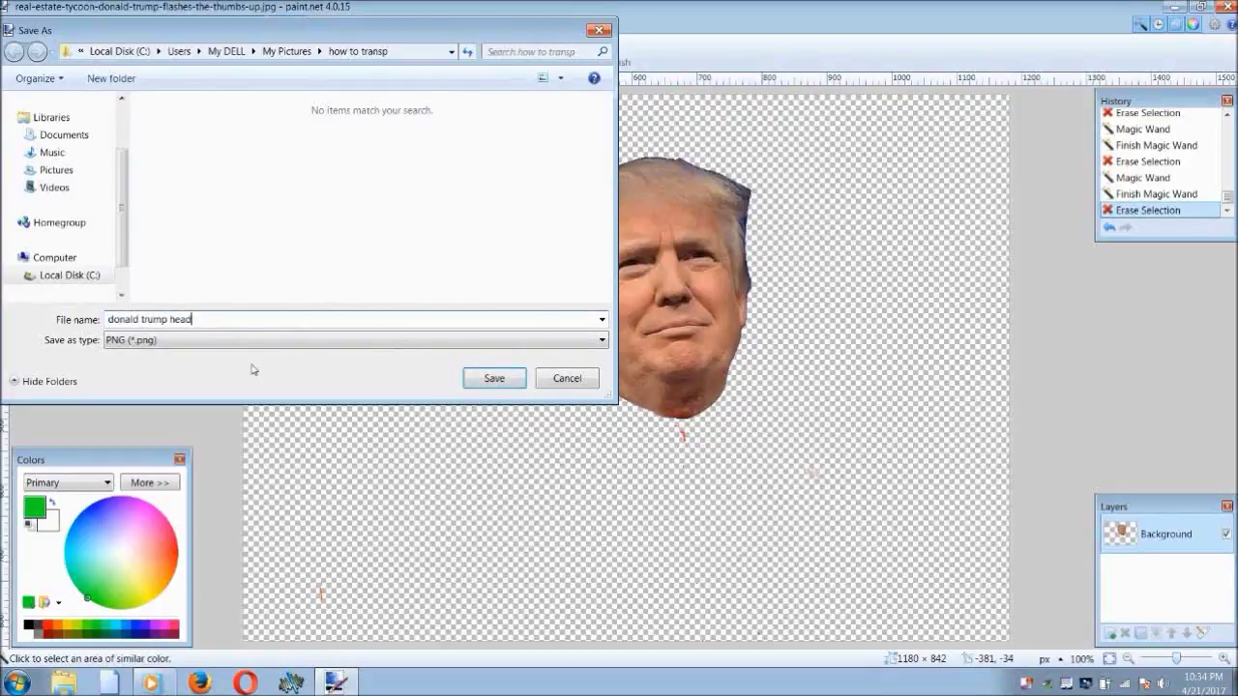
key("Return")
left_click(742, 470)
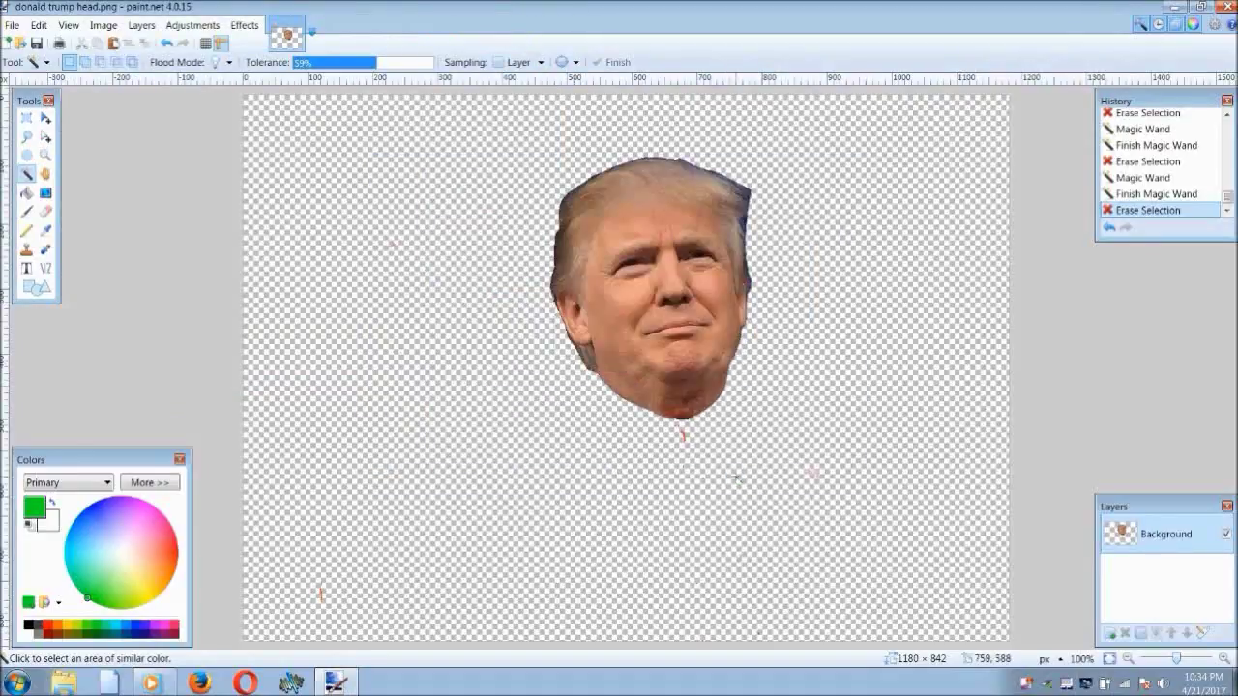
left_click(11, 25)
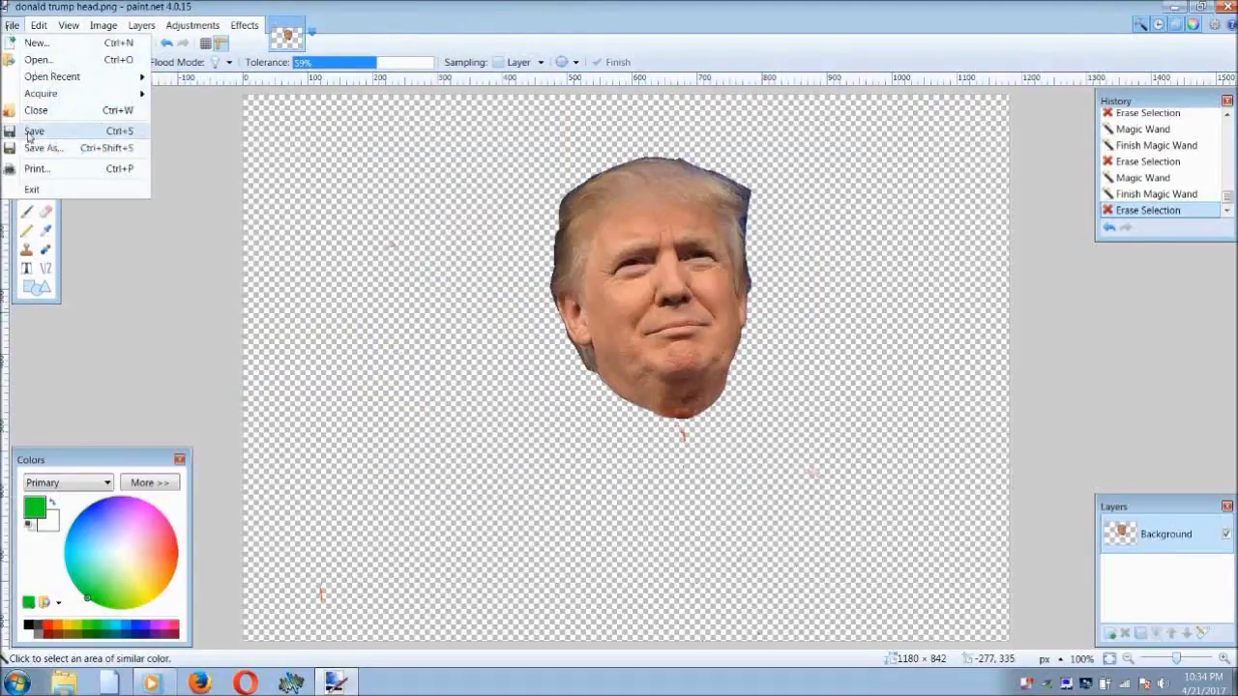
left_click(38, 141)
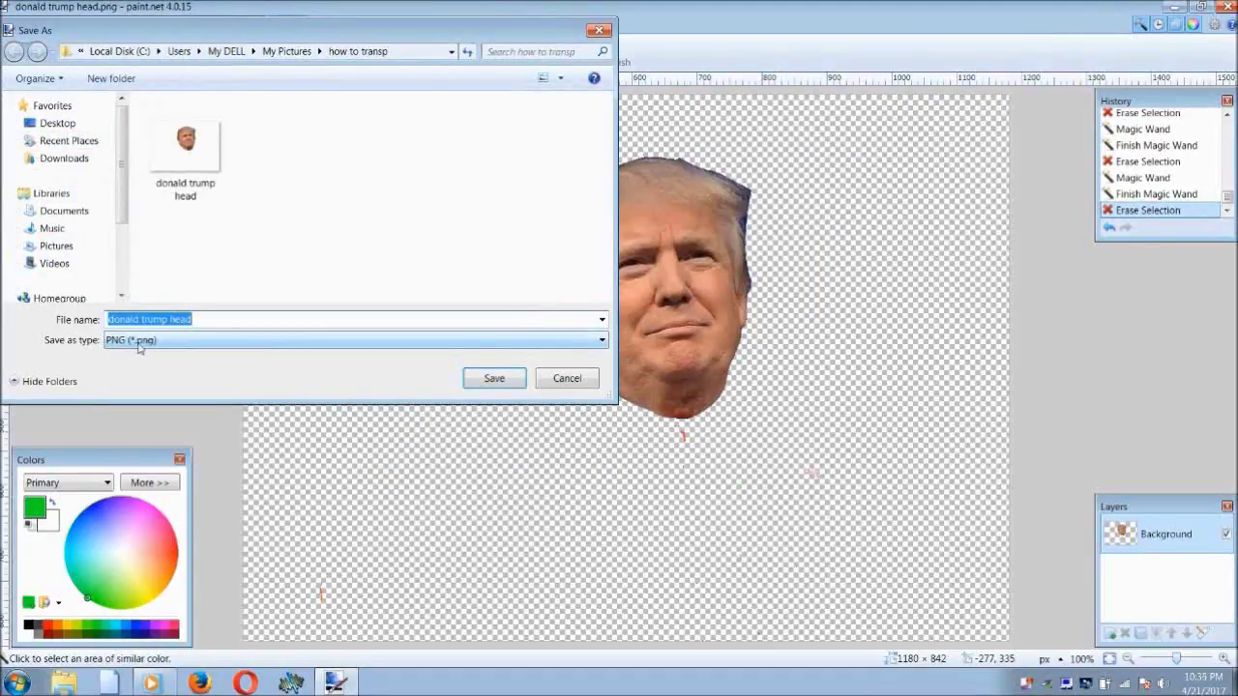
left_click(138, 341)
left_click(122, 416)
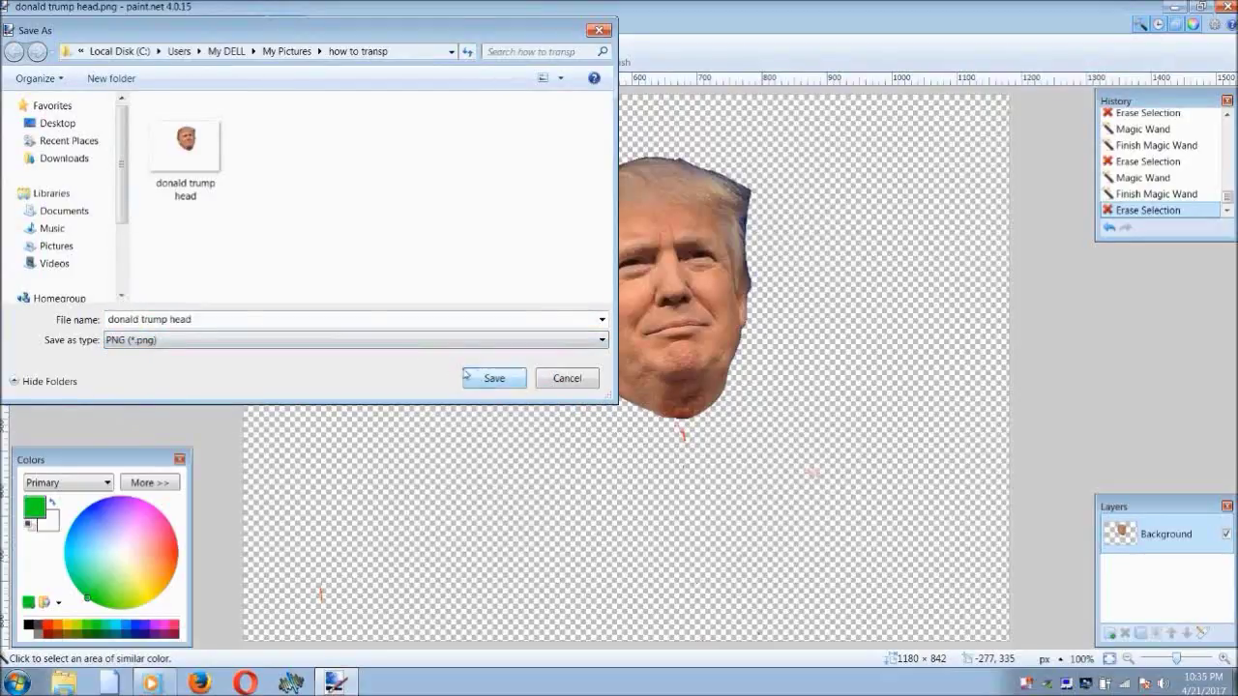
left_click(567, 379)
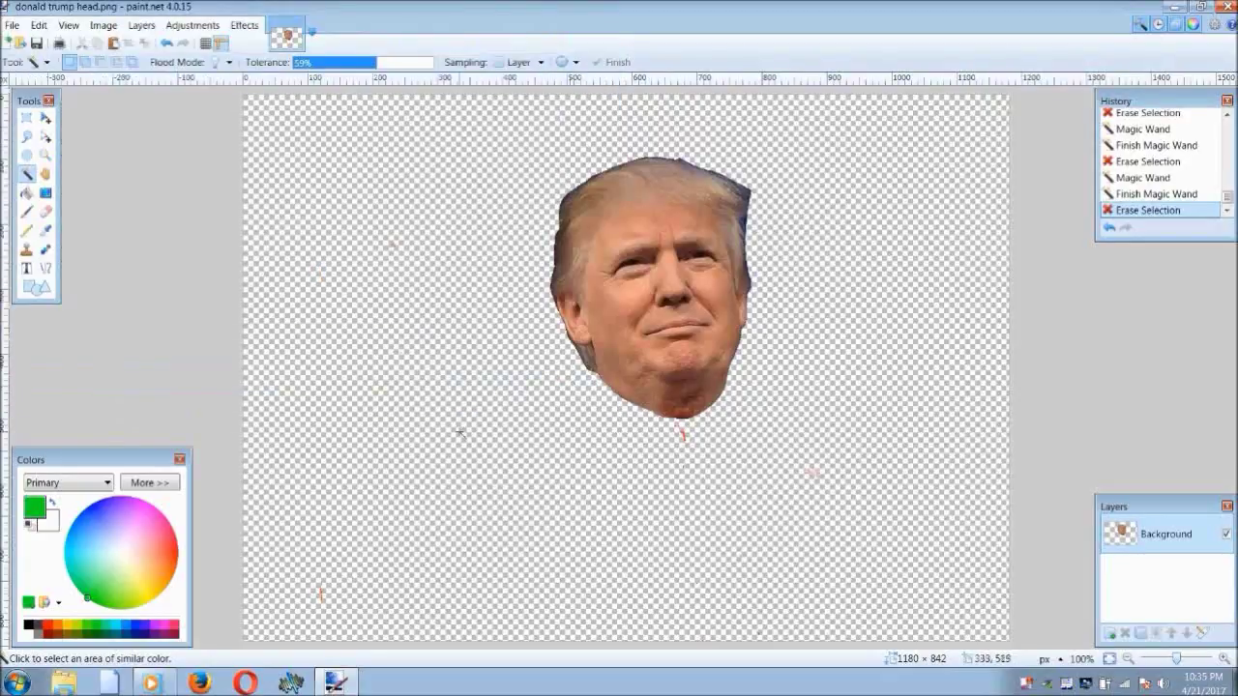
Cut a rectangle of about 498 × 459 pixels around the head and paste it into a new image of that size
left_click(26, 117)
left_click_drag(482, 125, 805, 423)
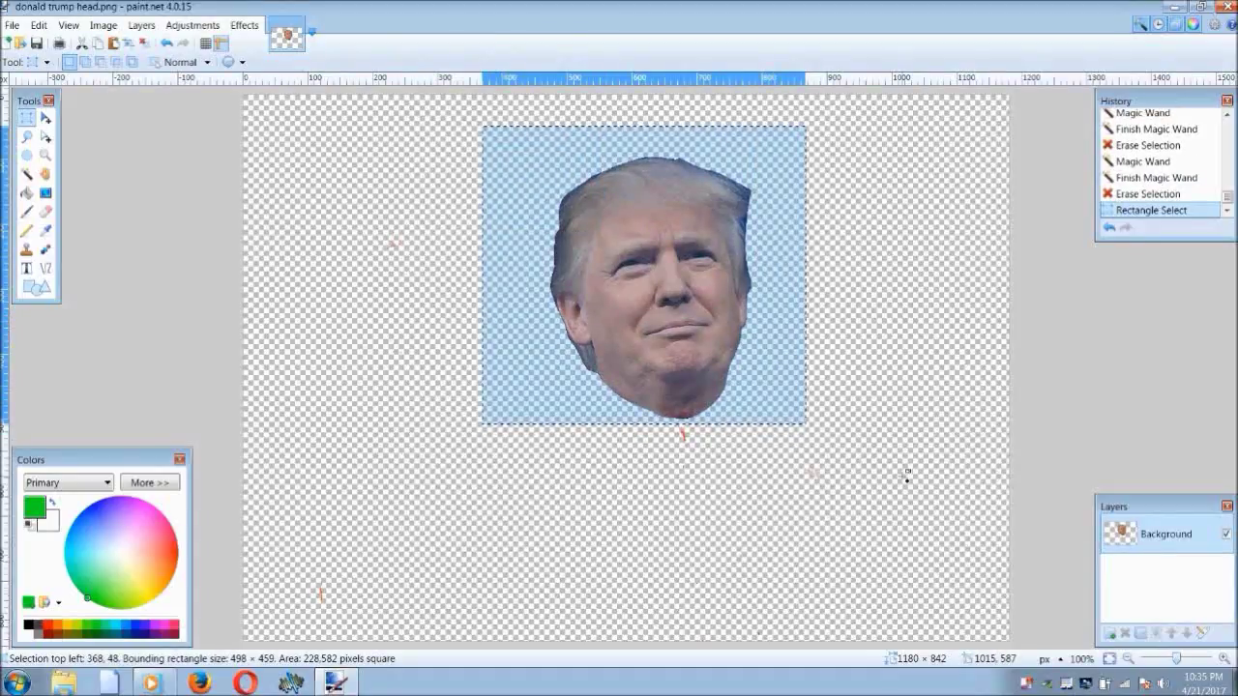
key("ctrl+x")
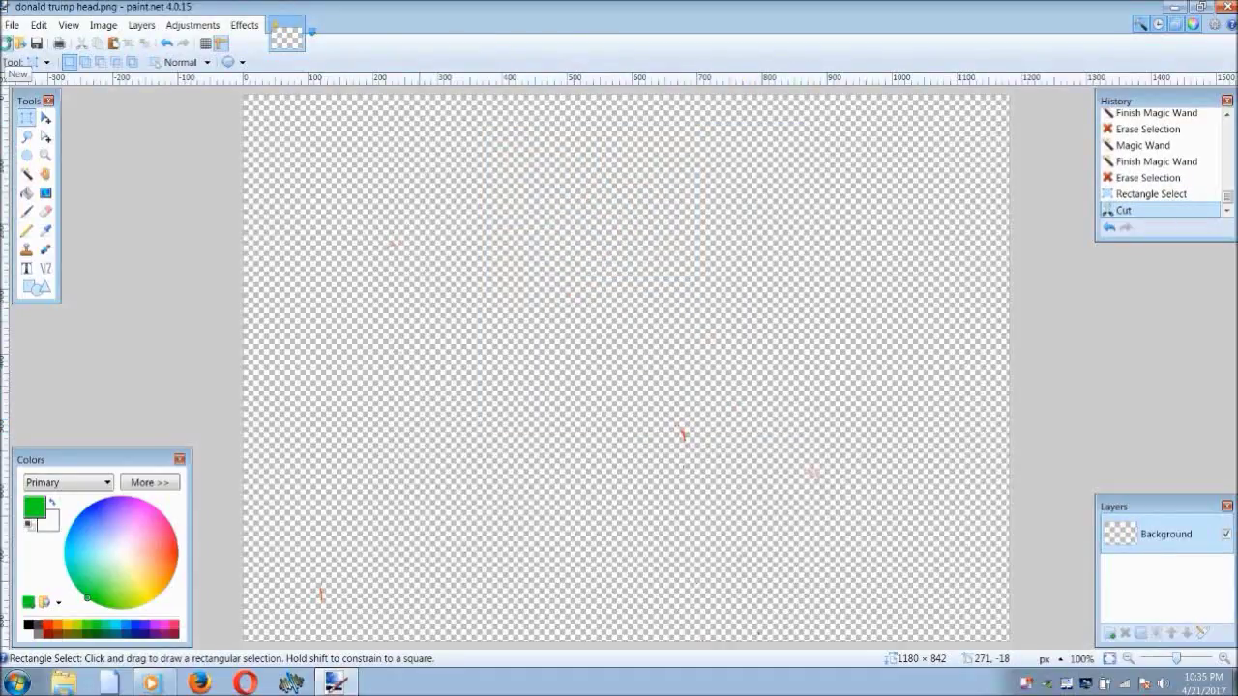
left_click(8, 43)
left_click(609, 441)
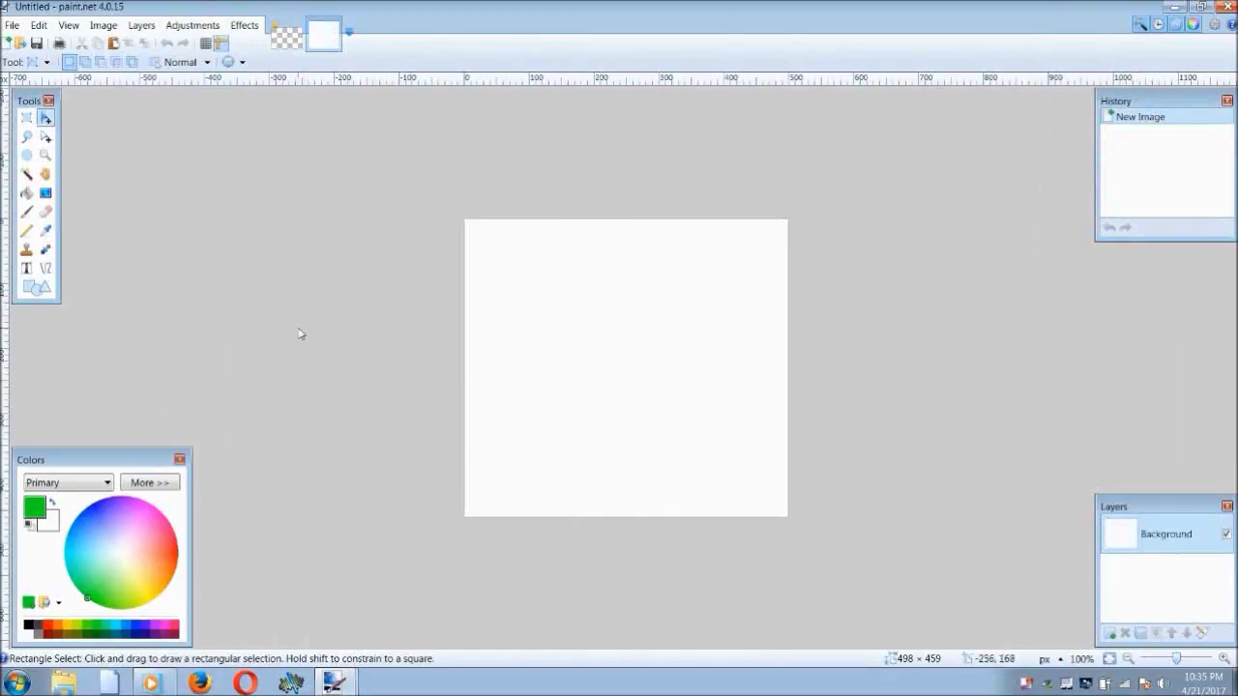
key("ctrl+v")
Save the cropped head as a PNG file named "donald trump head2" in the how to transp folder, accepting the save settings
left_click(12, 25)
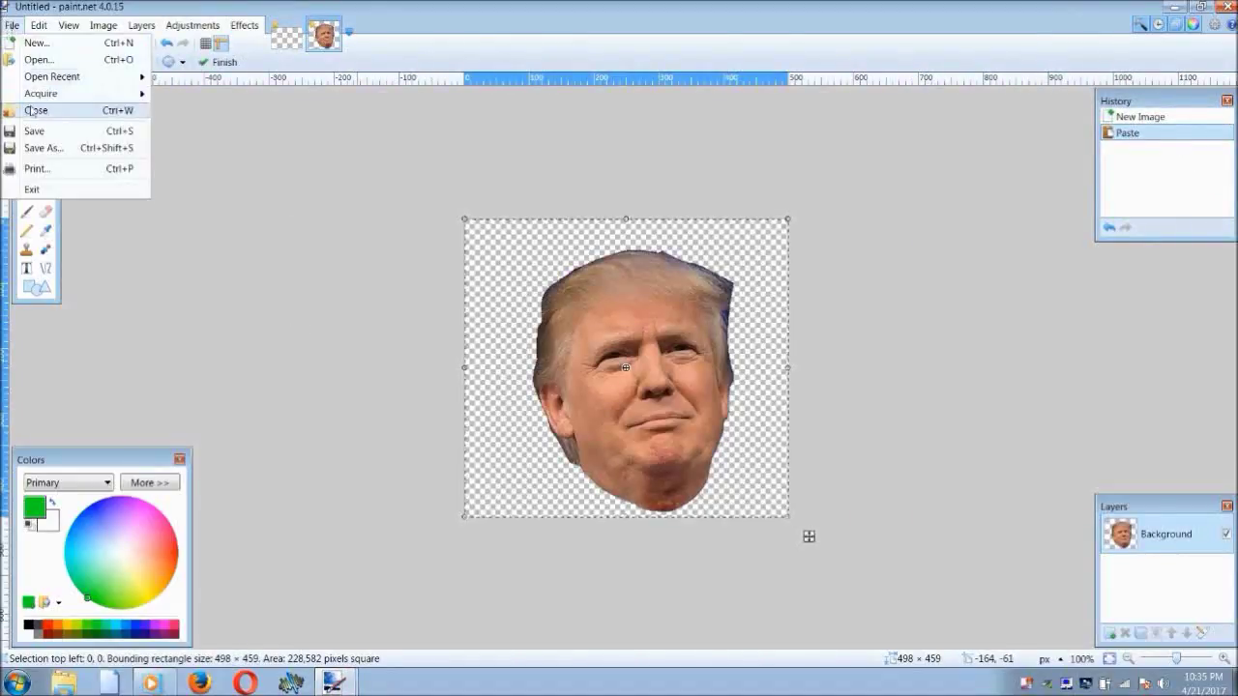
left_click(44, 148)
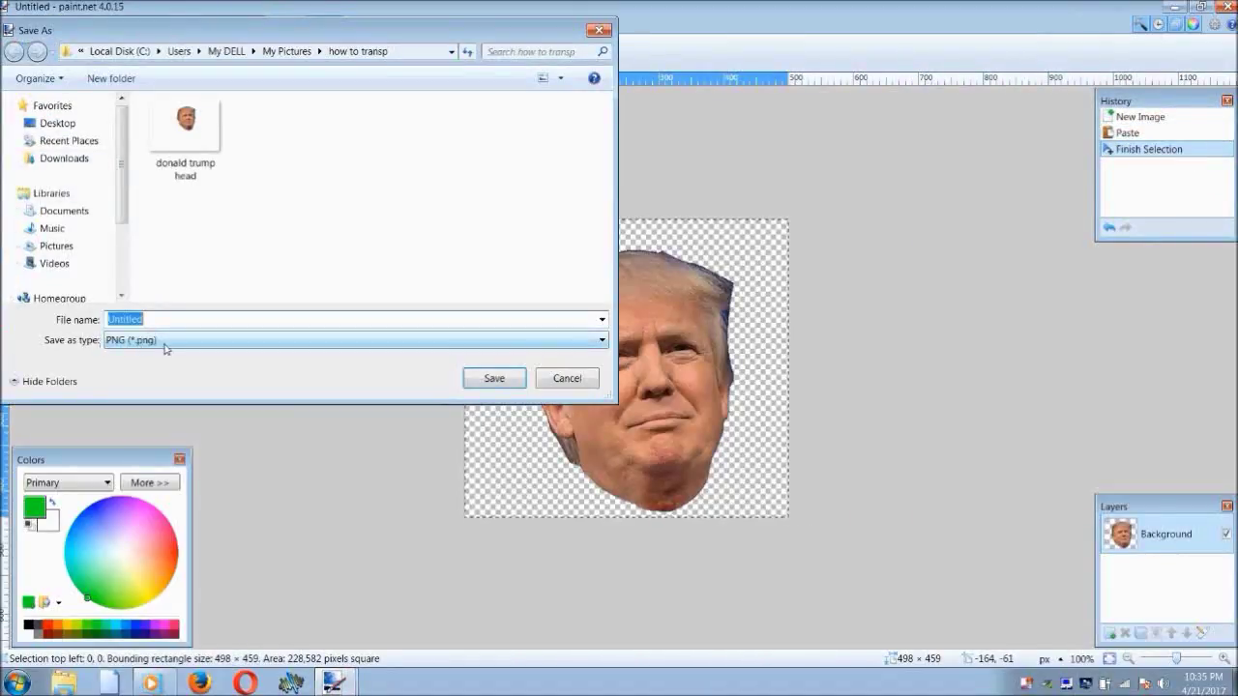
left_click(179, 166)
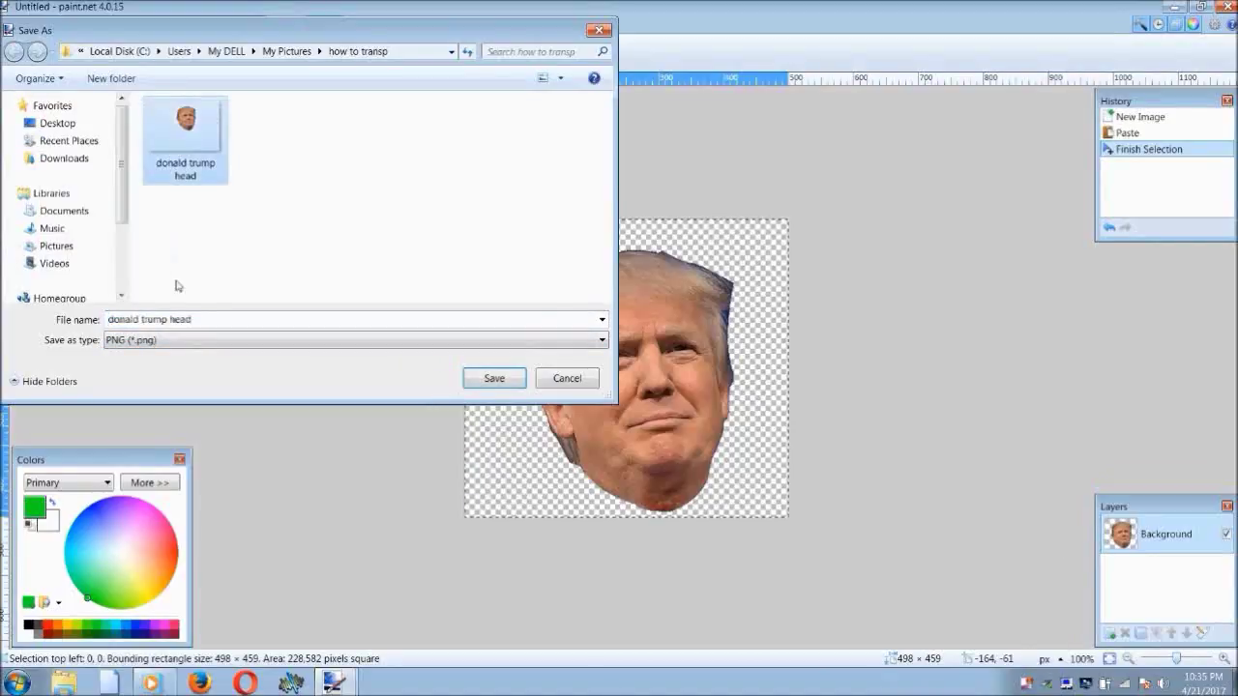
left_click(207, 319)
left_click(211, 321)
type("2")
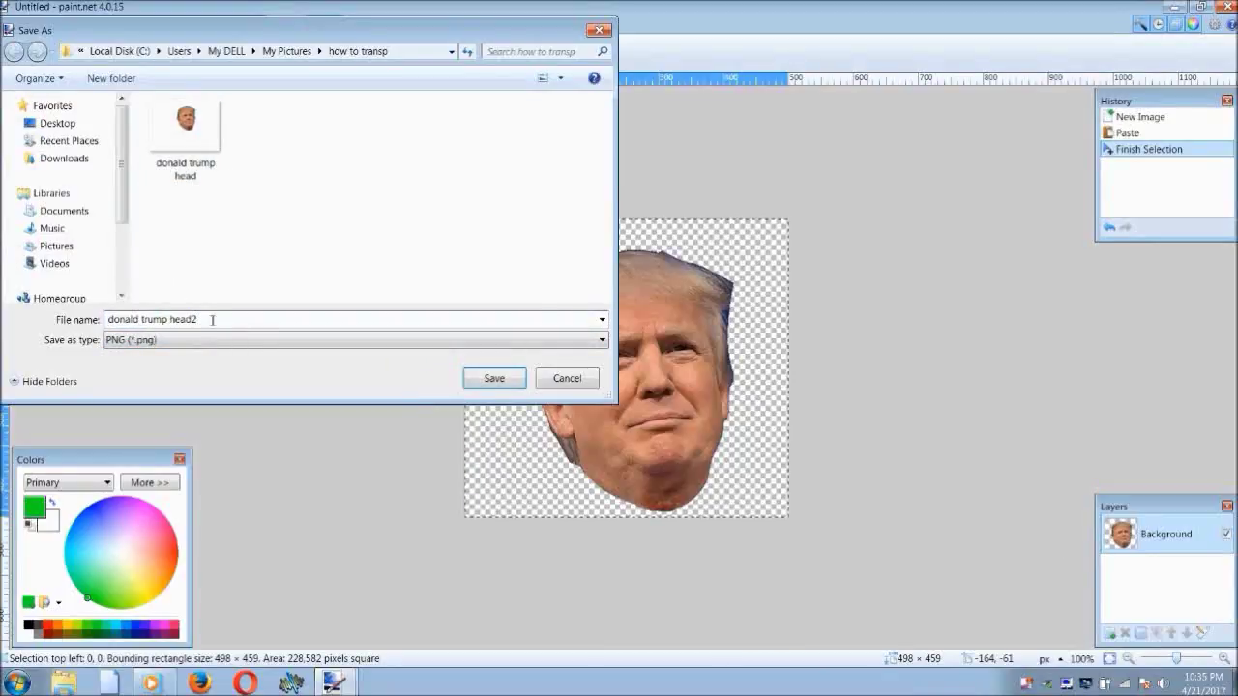
left_click(493, 378)
left_click(740, 473)
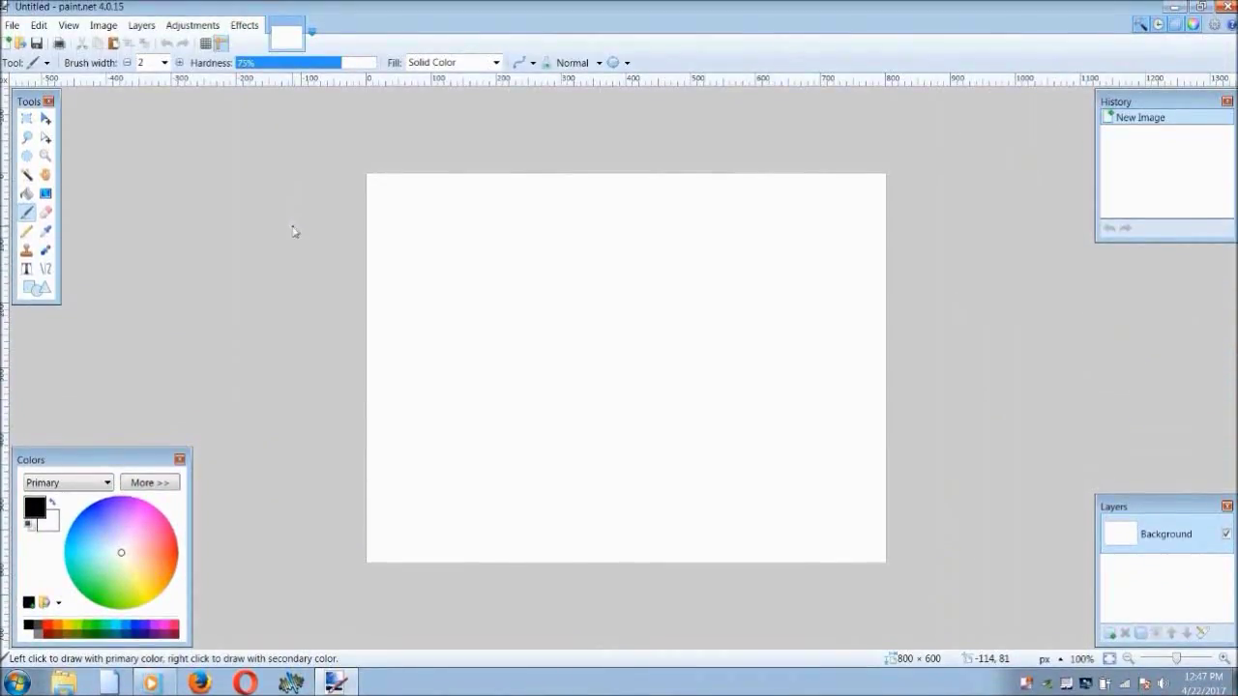
Open the trollface image from the how to transp folder
key("ctrl+o")
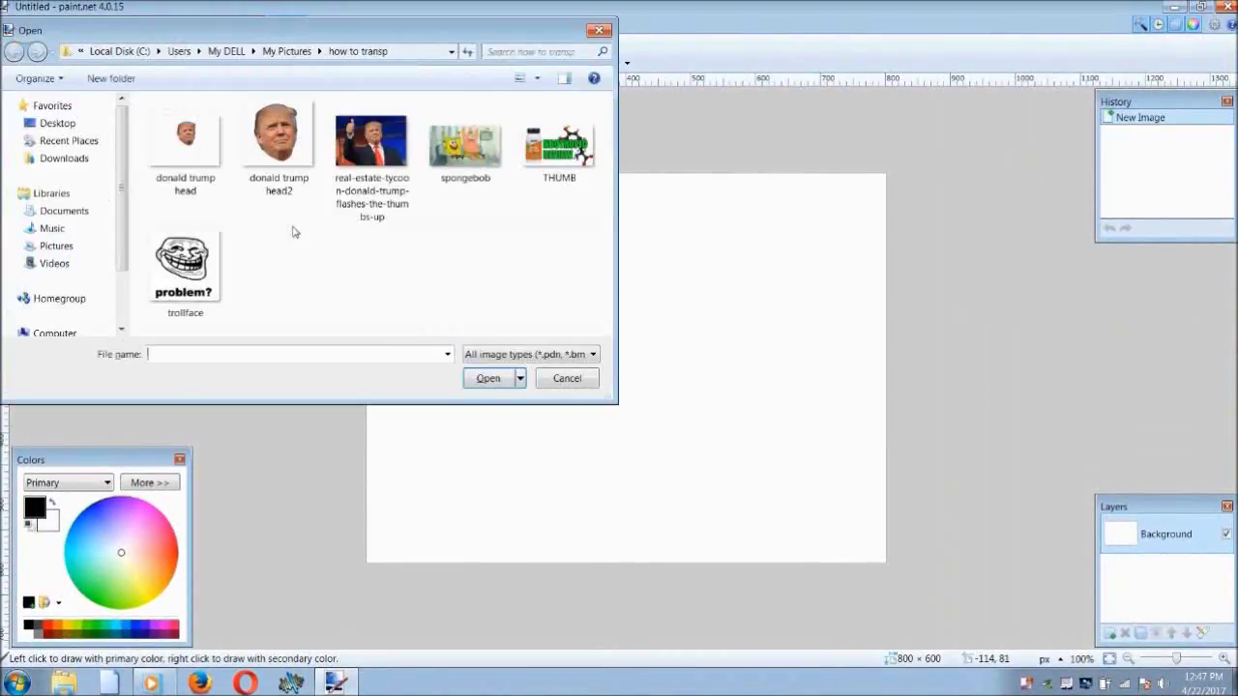
left_click(183, 266)
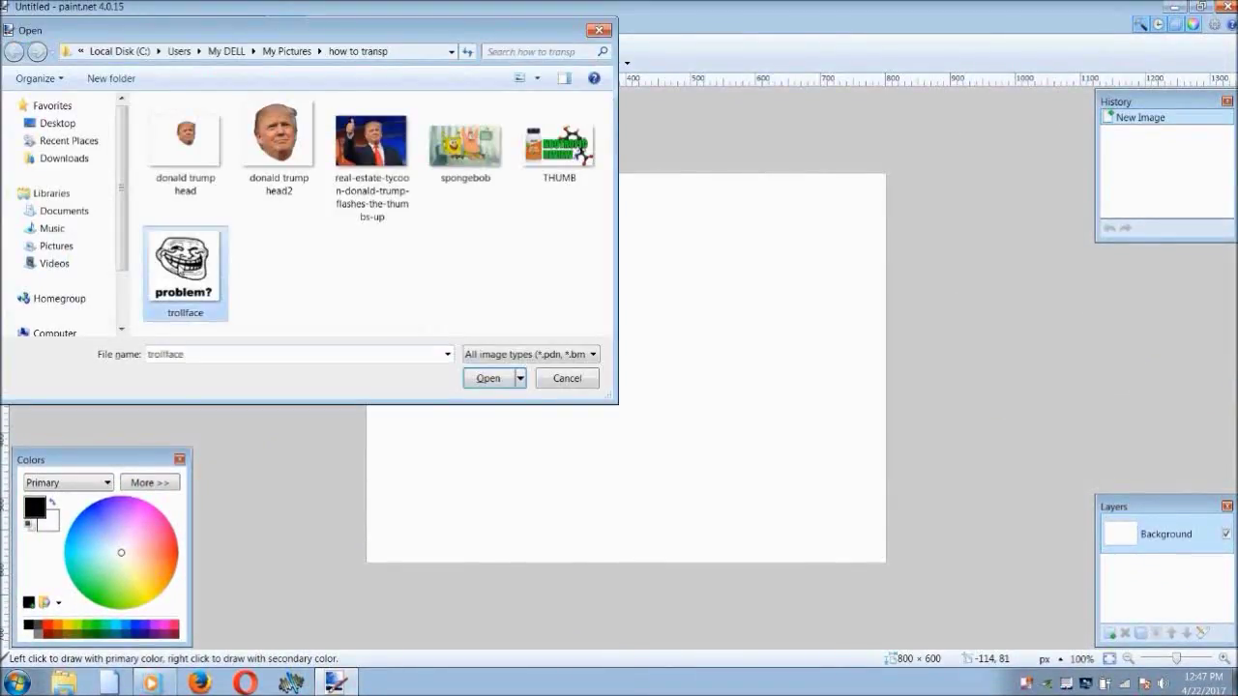
left_click(486, 380)
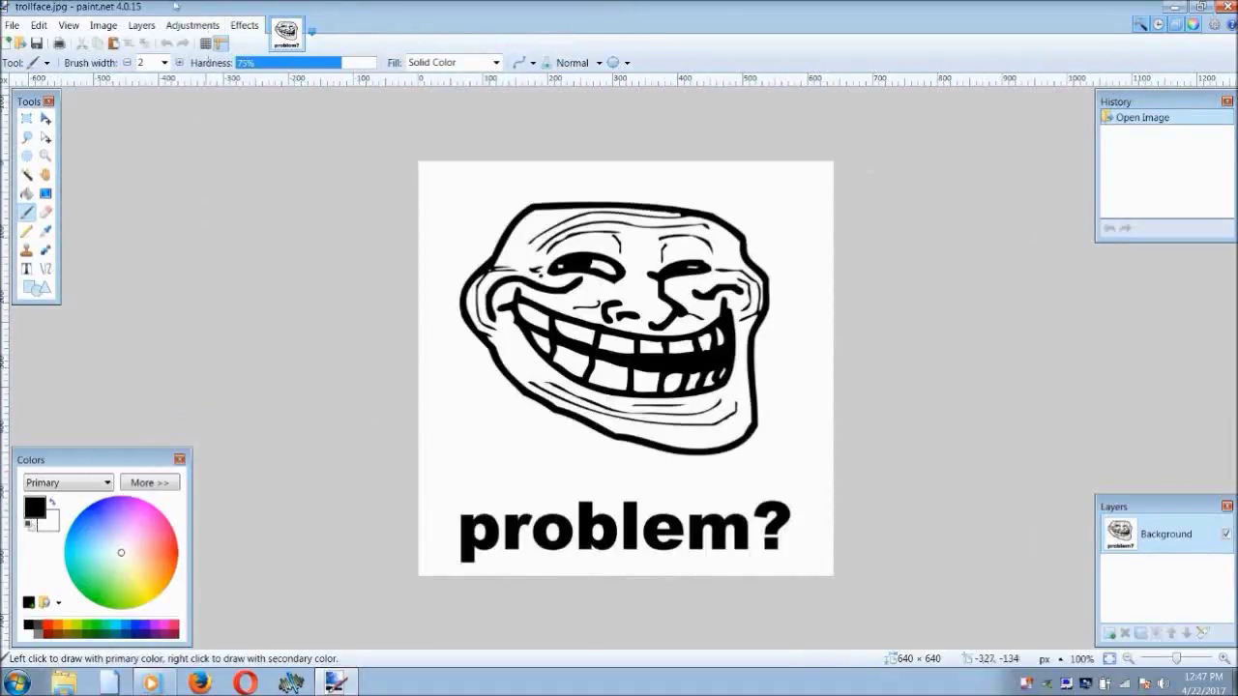
Import the "donald trump head2" image file as a new layer above the trollface
left_click(141, 26)
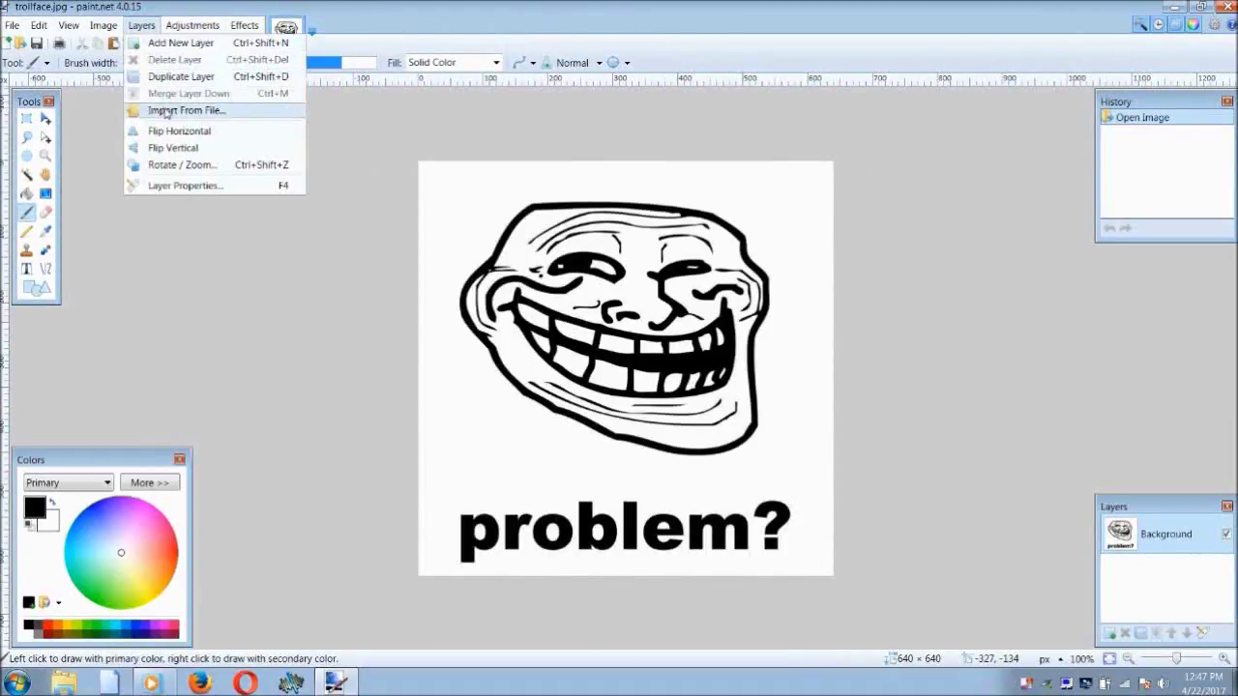
left_click(167, 113)
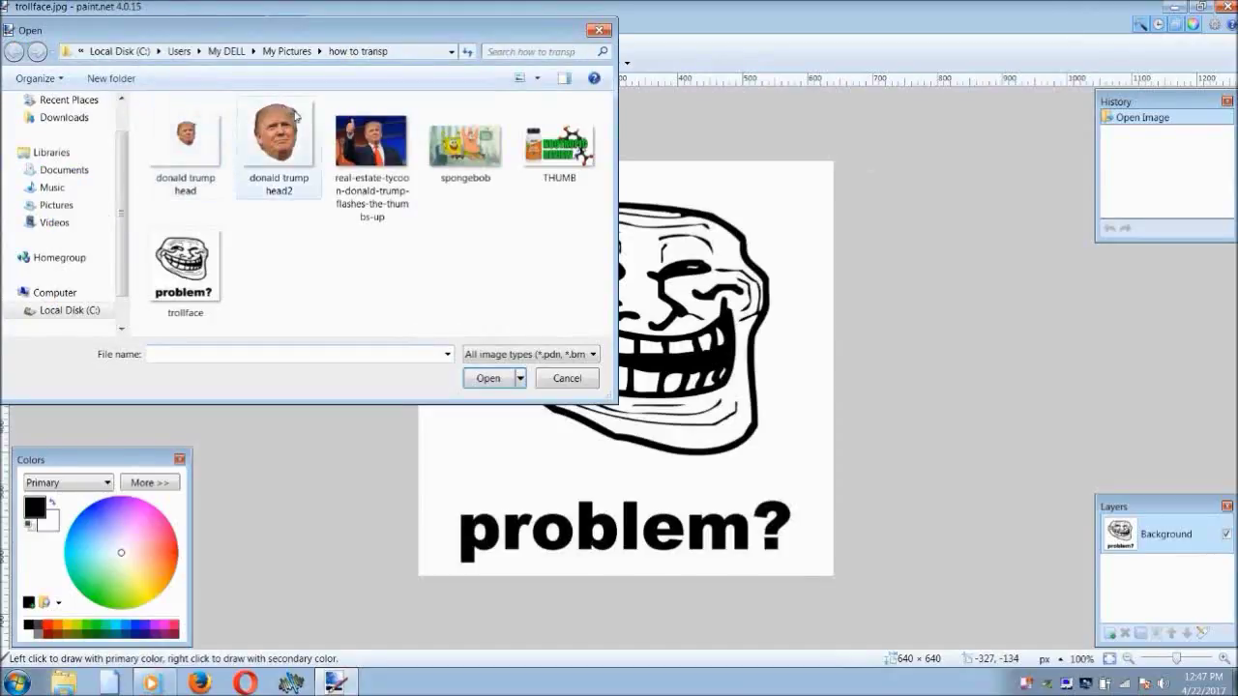
left_click(278, 138)
left_click(474, 378)
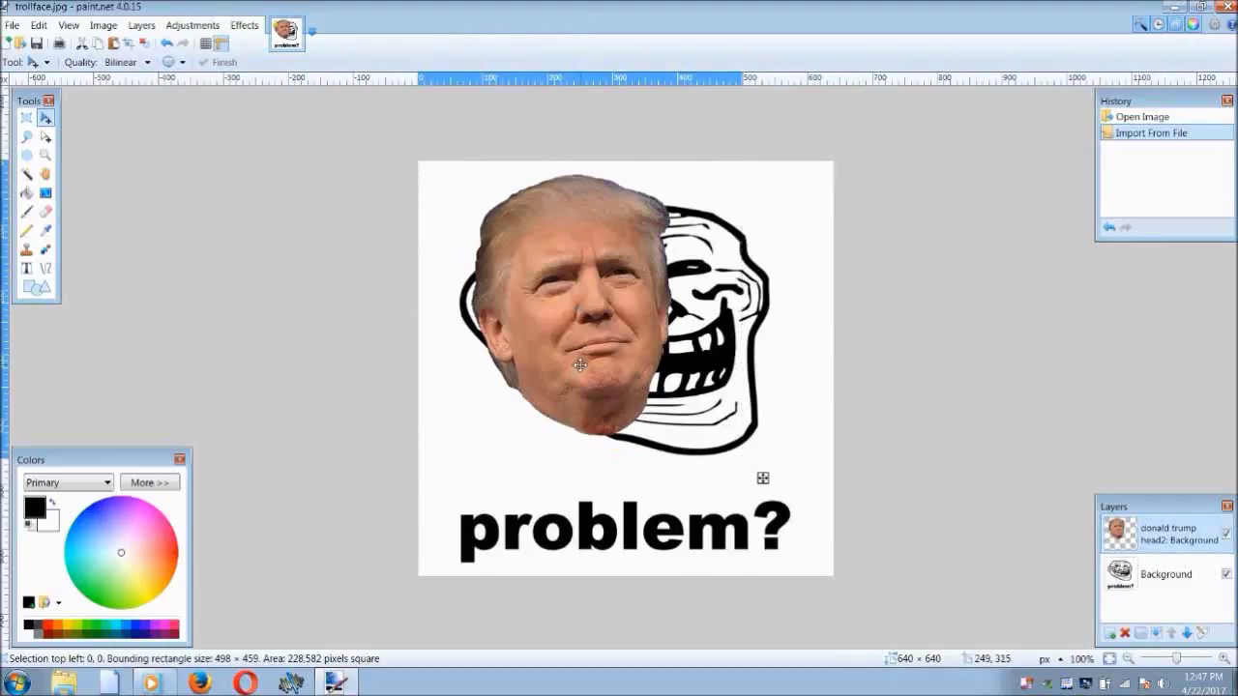
Move the imported head over the middle of the trollface, rotate it to about -4.18°, and deselect it
left_click_drag(541, 343, 594, 394)
left_click_drag(508, 214, 480, 221)
mouse_move(561, 244)
left_mouse_down()
mouse_move(522, 253)
mouse_move(546, 261)
left_mouse_up()
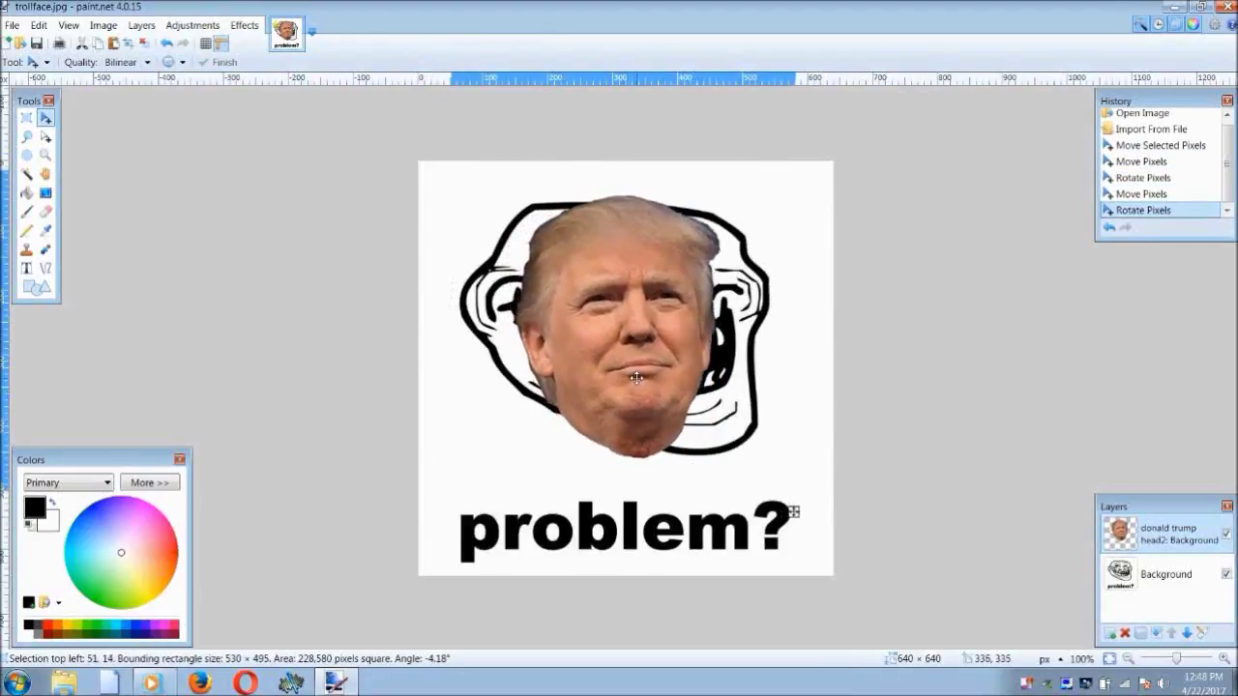
key("s")
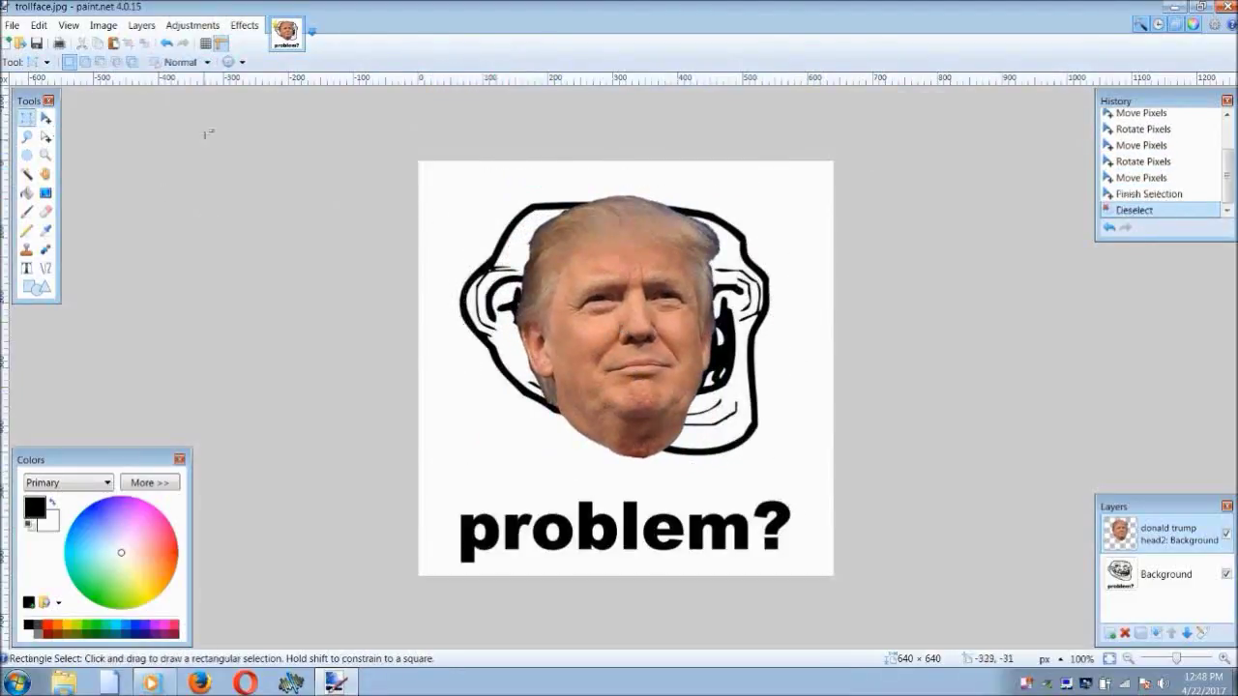
key("ctrl+d")
Enlarge the head layer with Rotate / Zoom, setting the zoom to 1.40
left_click(133, 26)
left_click(175, 165)
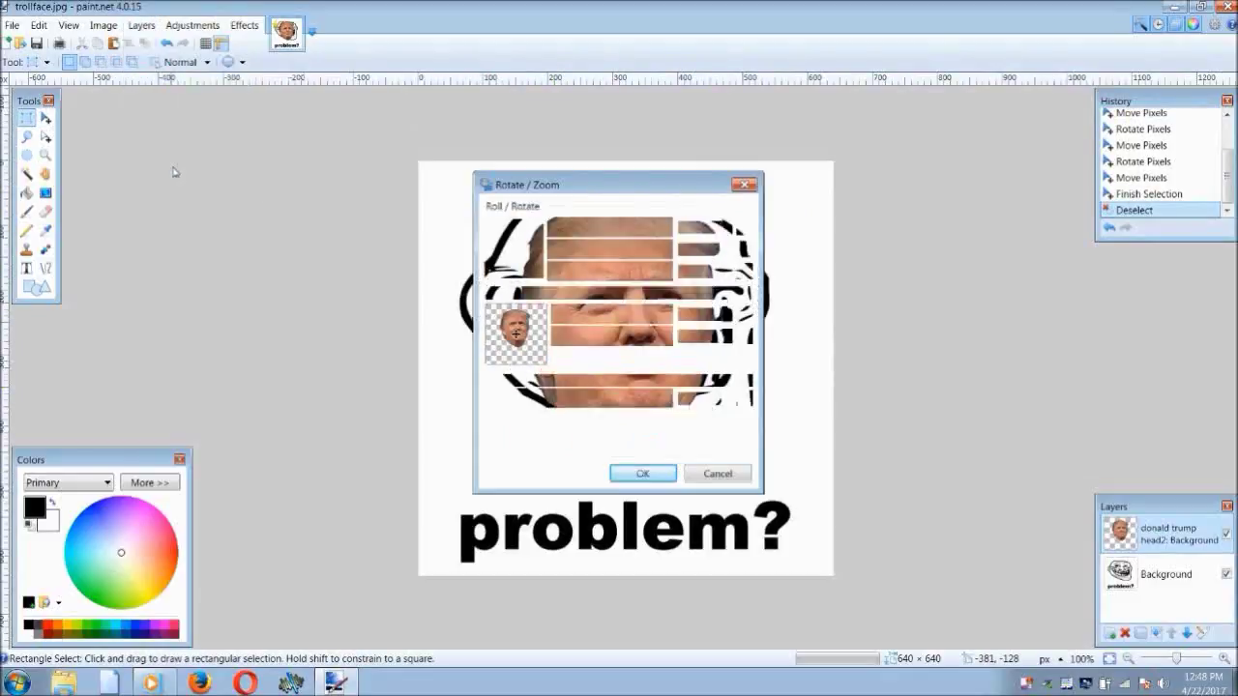
left_click_drag(624, 190, 243, 120)
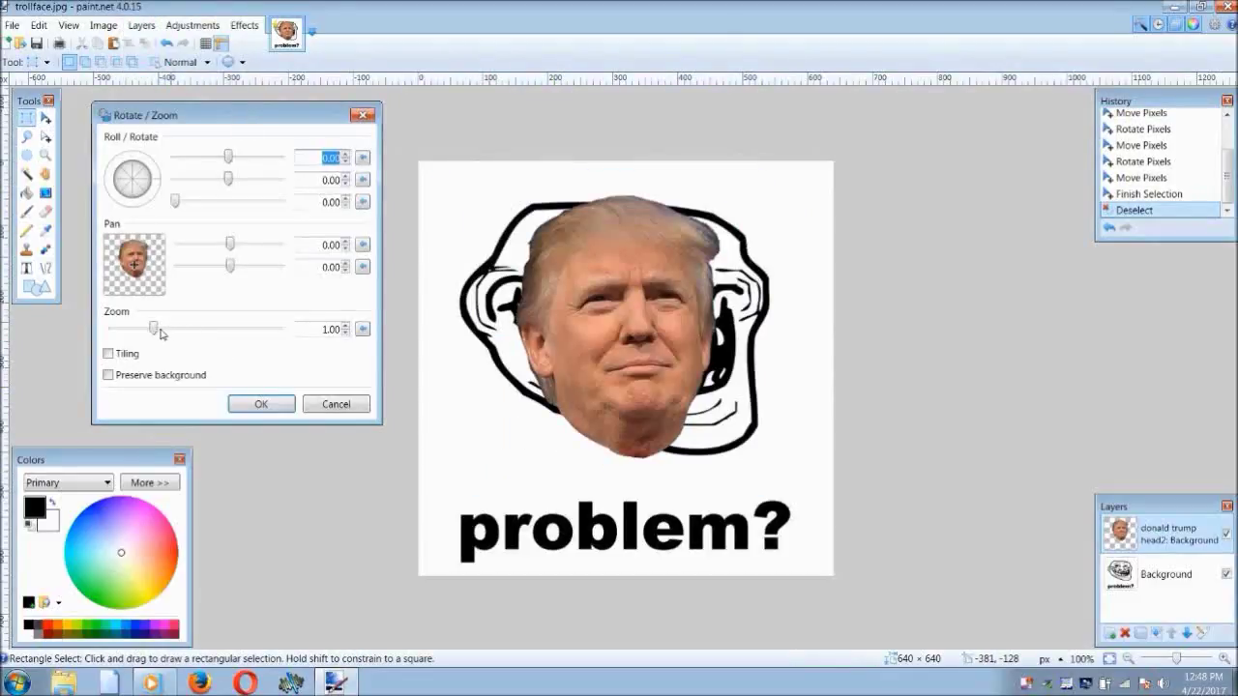
left_click_drag(157, 330, 161, 329)
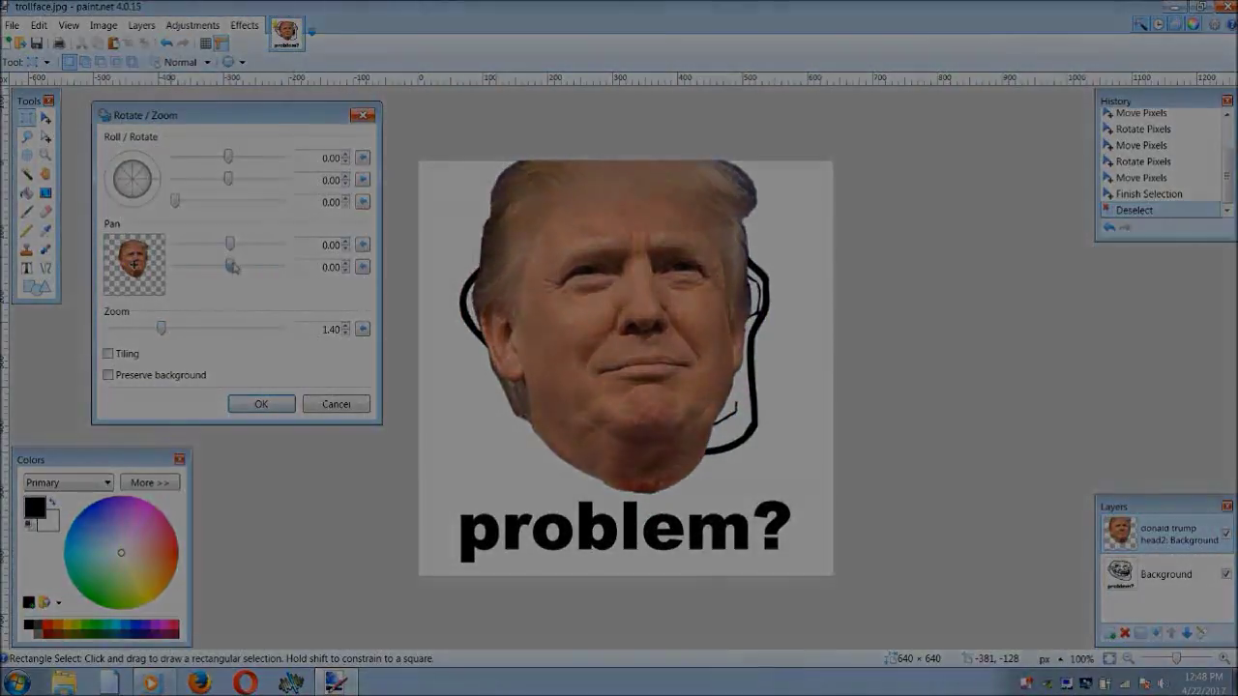